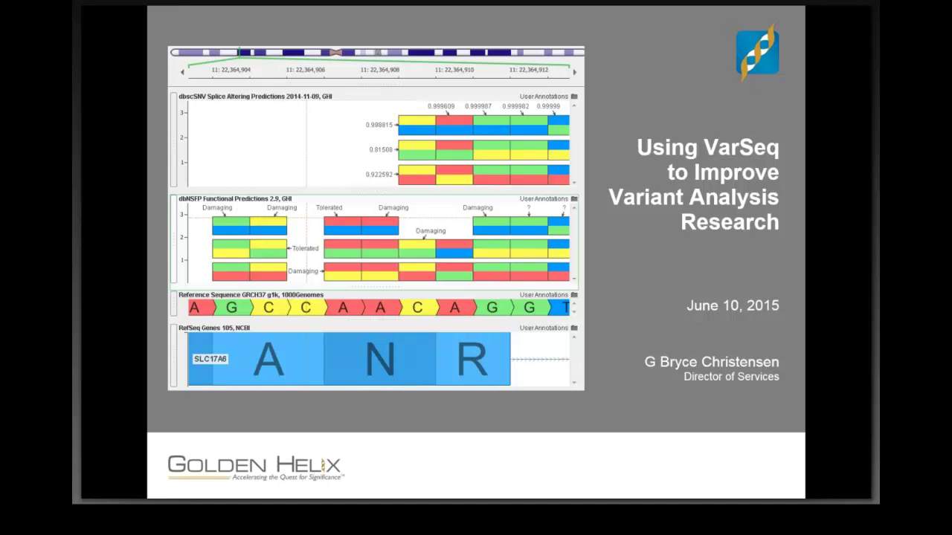
Advance the slideshow from the VarSeq title slide to the next slide.
left_click(771, 262)
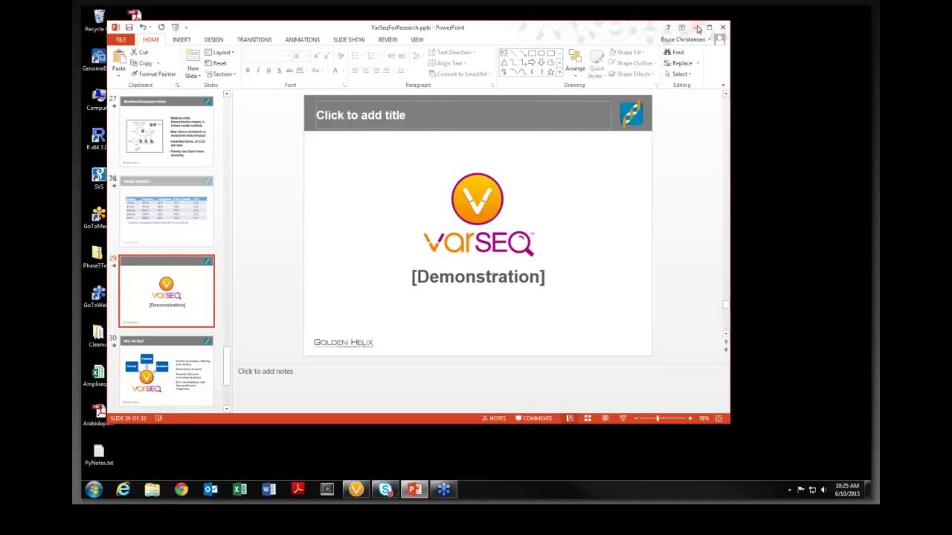
Minimize the PowerPoint presentation window.
left_click(698, 29)
Maximize the VarSeq project and scroll the variant table back to the Variant Sites and genotype columns.
left_click(356, 489)
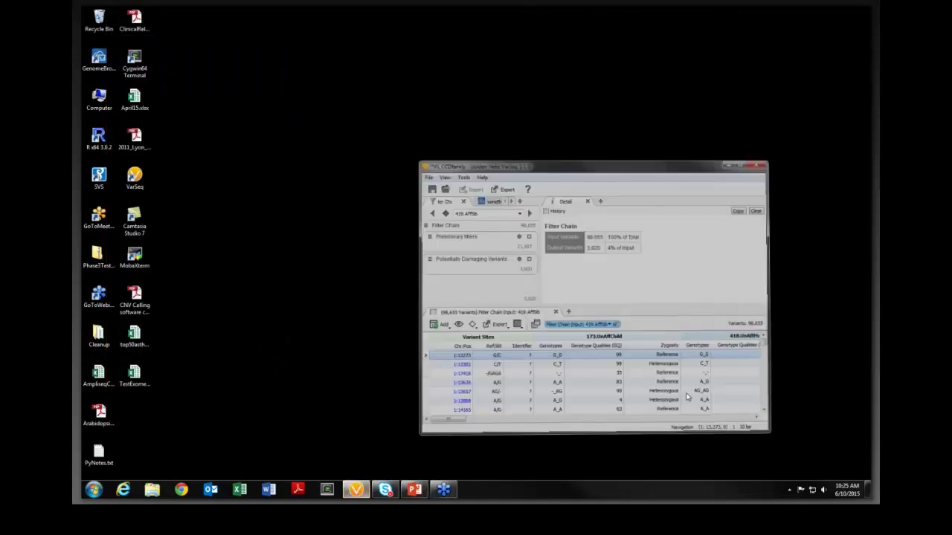
left_click(774, 139)
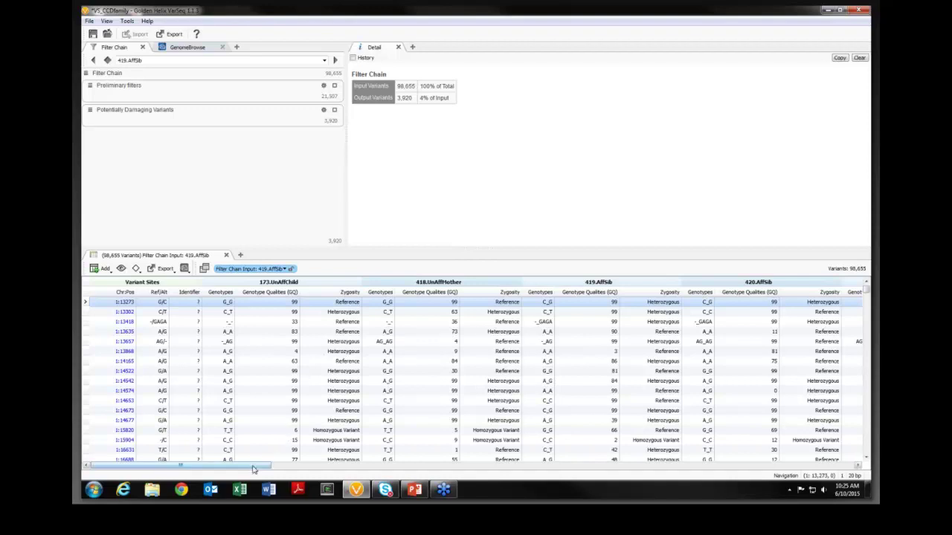
scroll(255, 466, "right", 3)
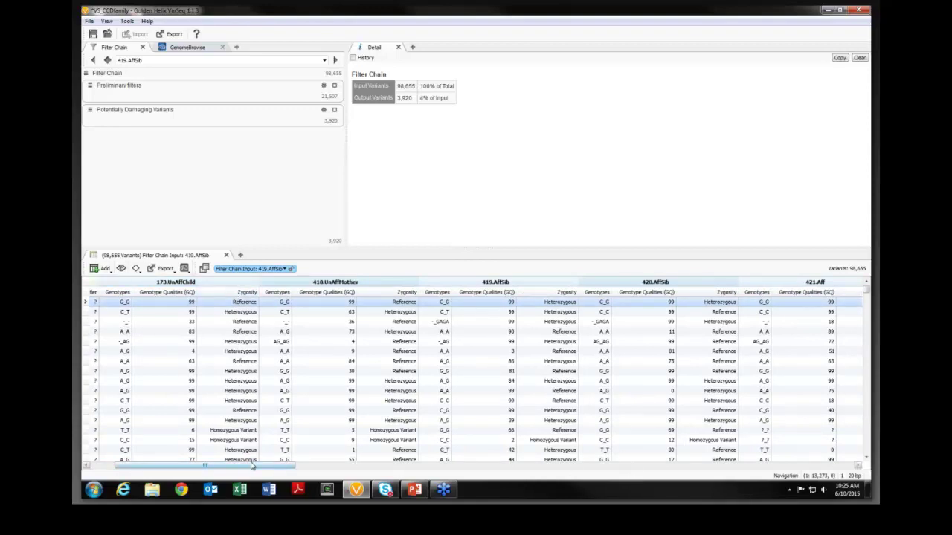
left_click_drag(248, 466, 211, 462)
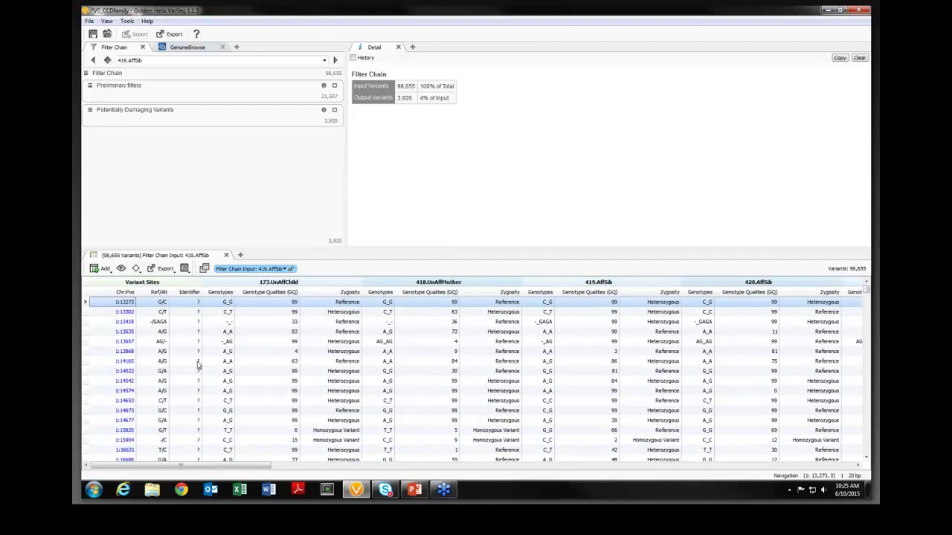
Add the Quality by Depth (QD) column to the variant table.
left_click(198, 284)
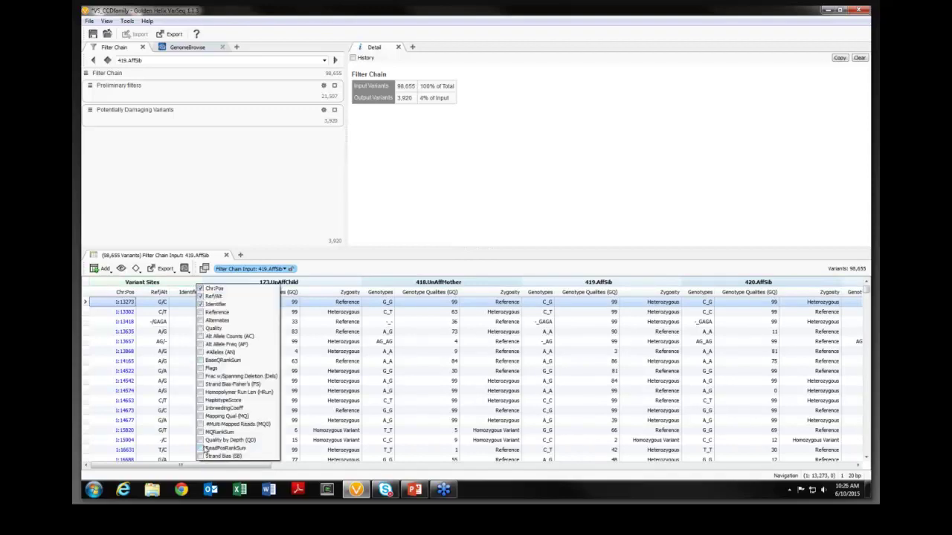
left_click(201, 440)
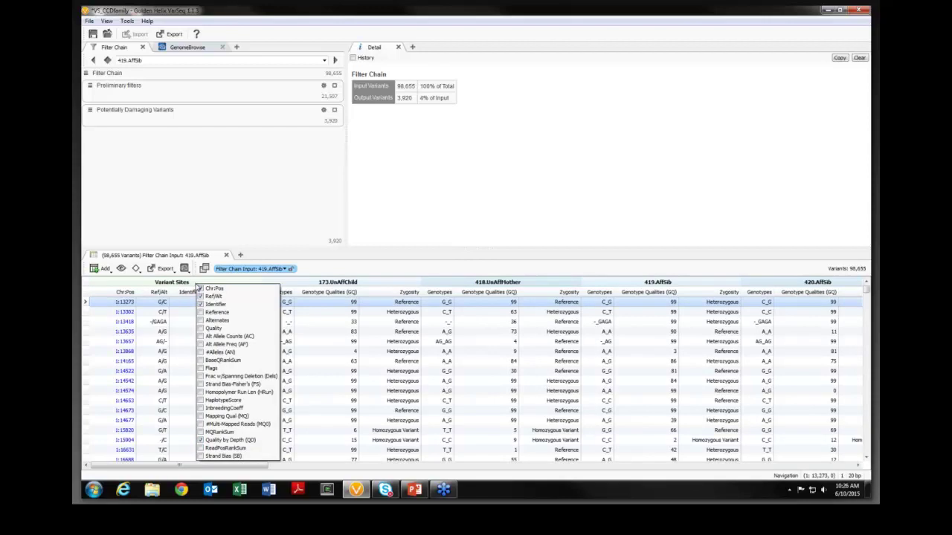
left_click(197, 286)
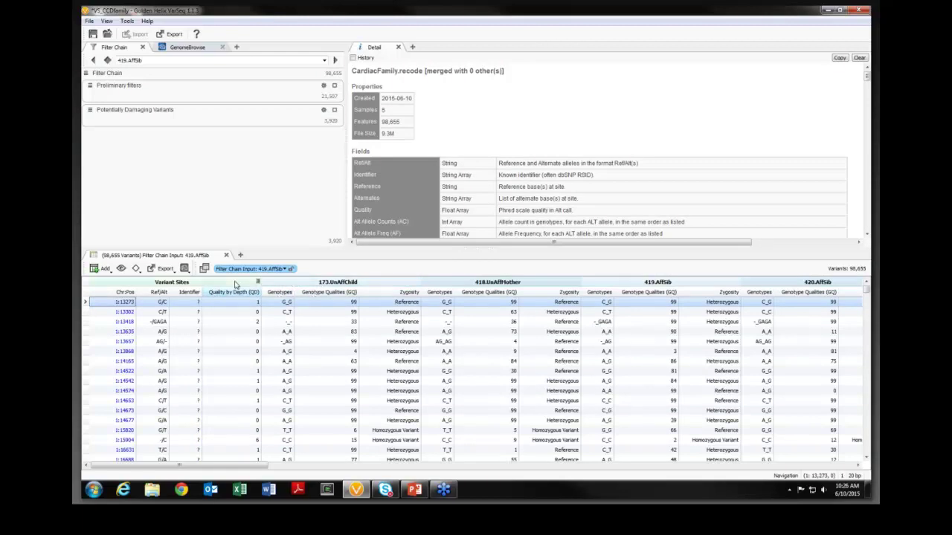
Review the QD histogram with 627 outliers hidden, then GQ histograms for 173.UnAffChild and 418.UnAffMother.
left_click(232, 291)
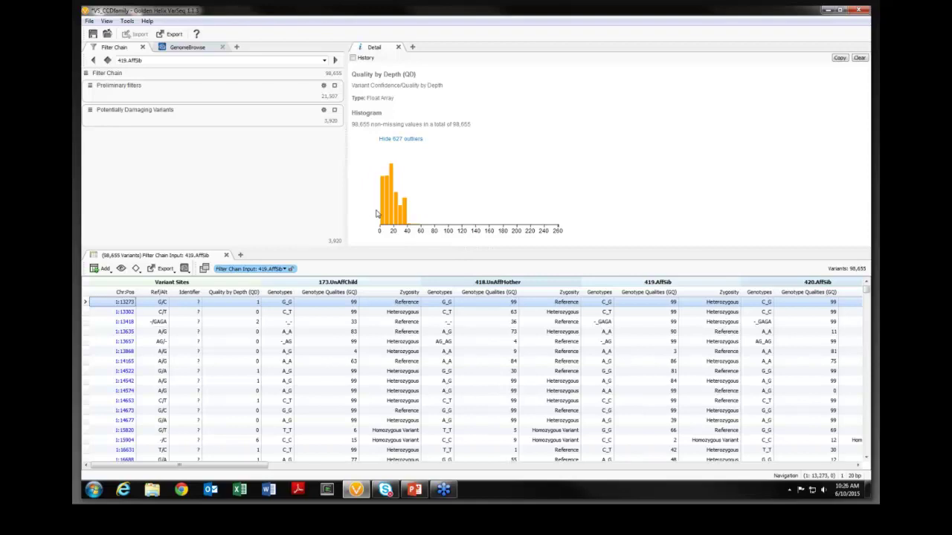
mouse_move(385, 223)
left_click(411, 140)
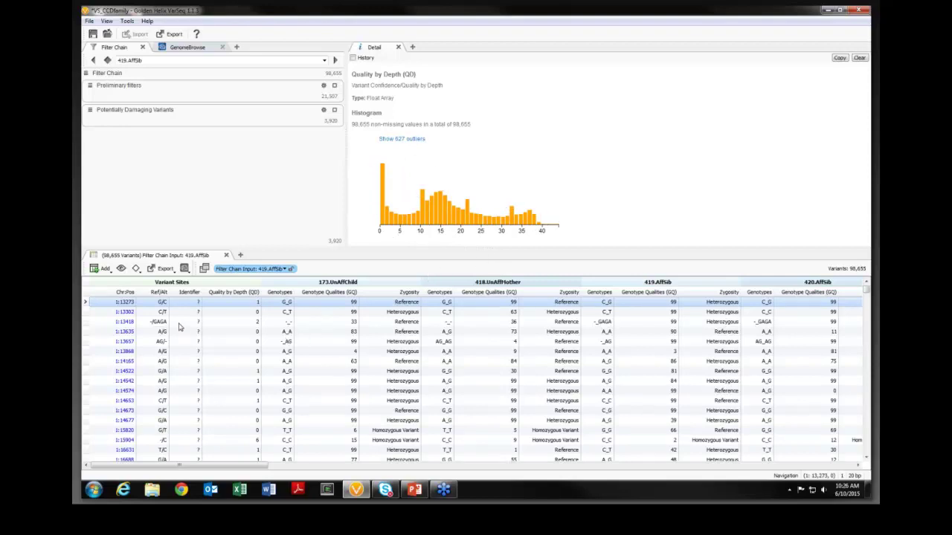
left_click(225, 296)
left_click(347, 293)
left_click(487, 292)
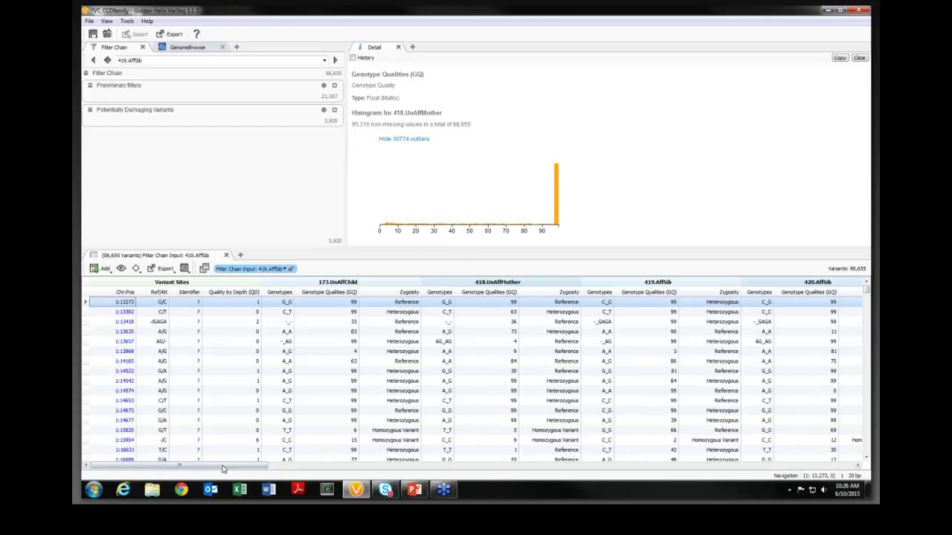
left_click_drag(223, 466, 420, 463)
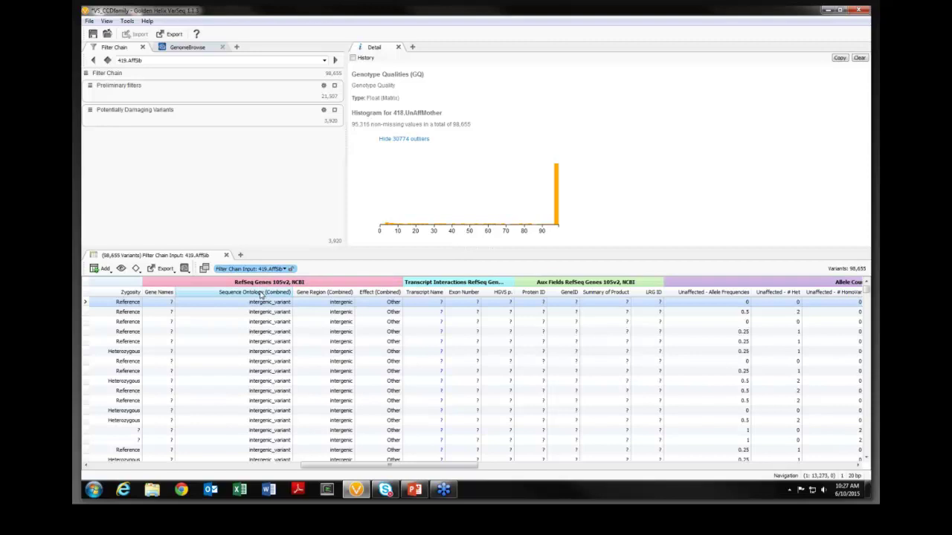
Show category counts for Sequence Ontology (Combined), then Effect (Combined): Other 80,013, Missense 17,823, LoF 819.
left_click(260, 293)
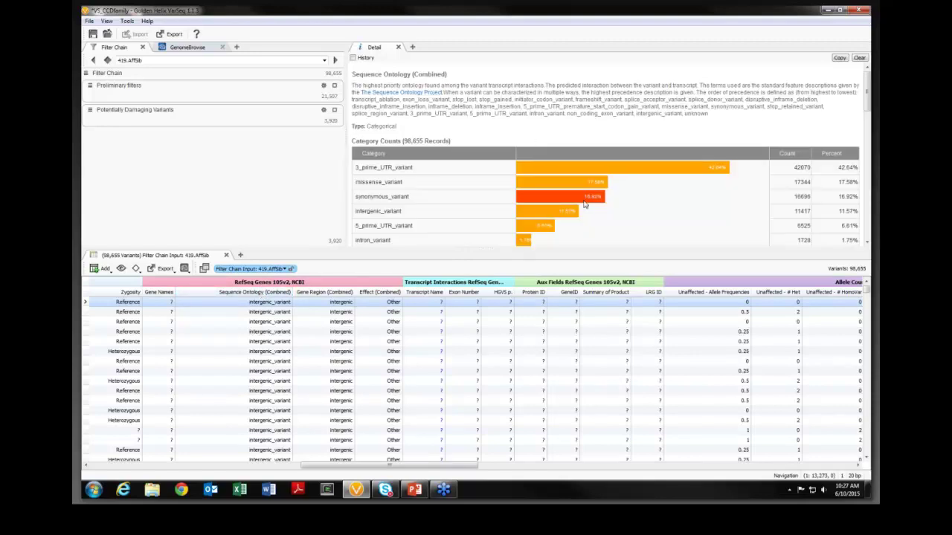
scroll(585, 203, "down", 3)
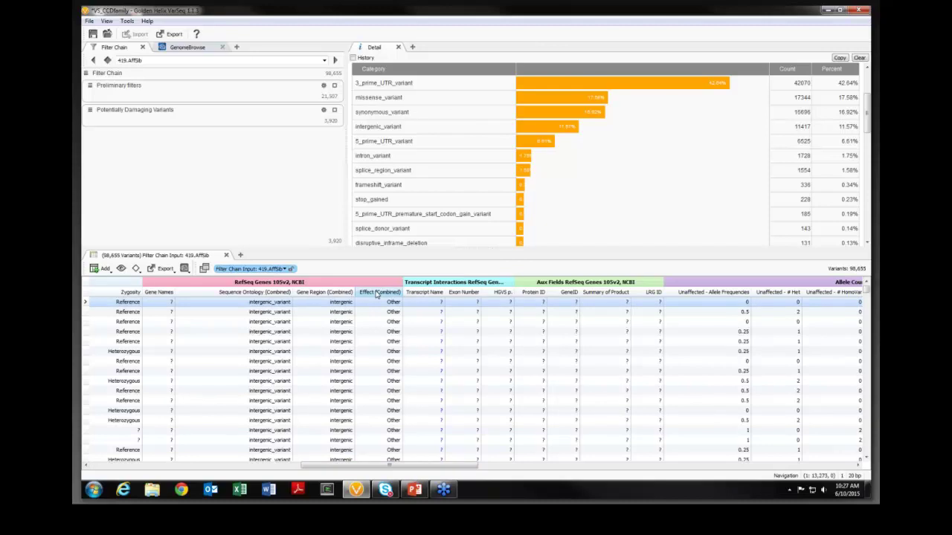
left_click(377, 294)
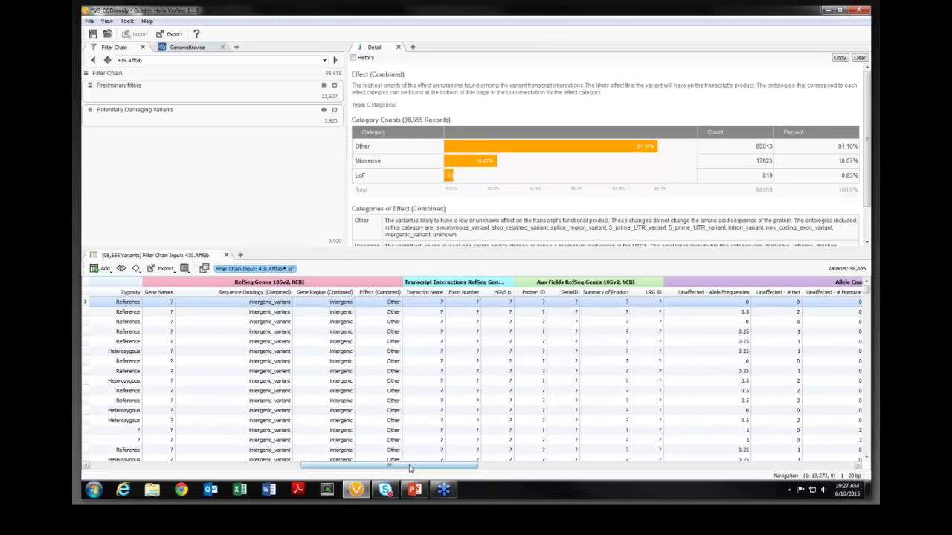
left_click_drag(409, 469, 522, 461)
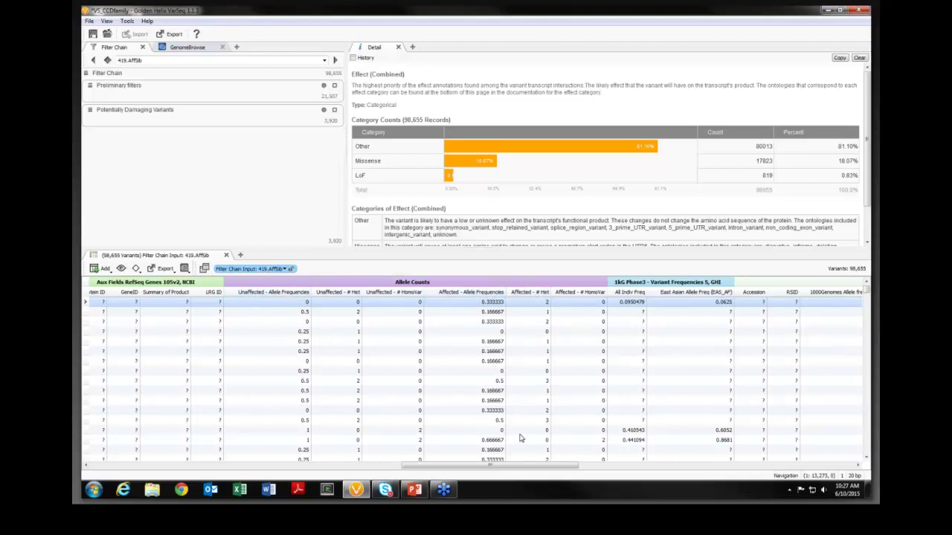
Show the East Asian Allele Freq (EAS_AF) histogram.
left_click_drag(501, 466, 603, 466)
left_click(269, 294)
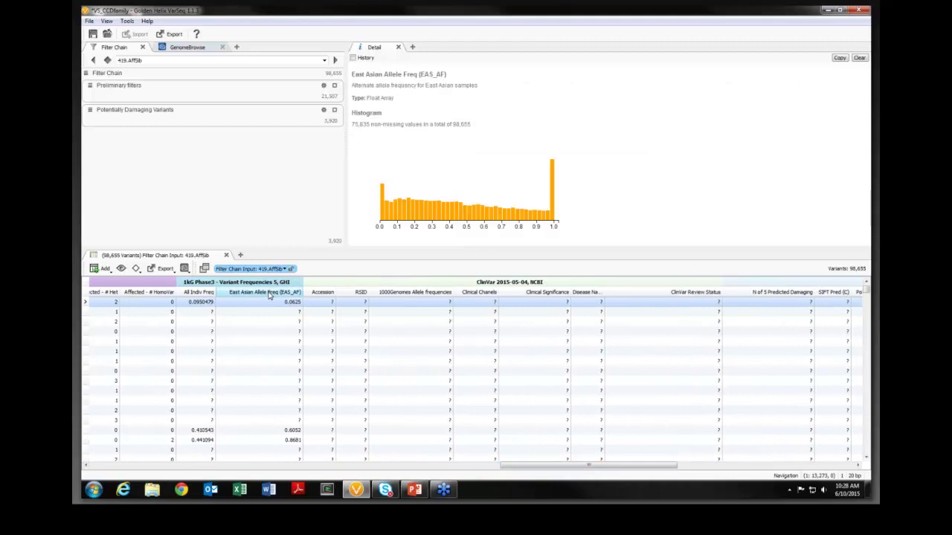
mouse_move(552, 220)
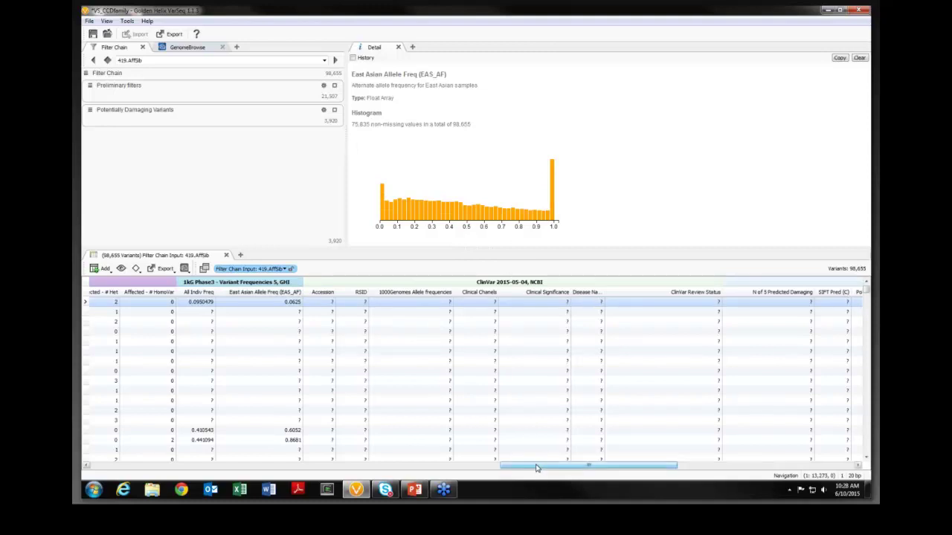
left_click_drag(534, 468, 549, 468)
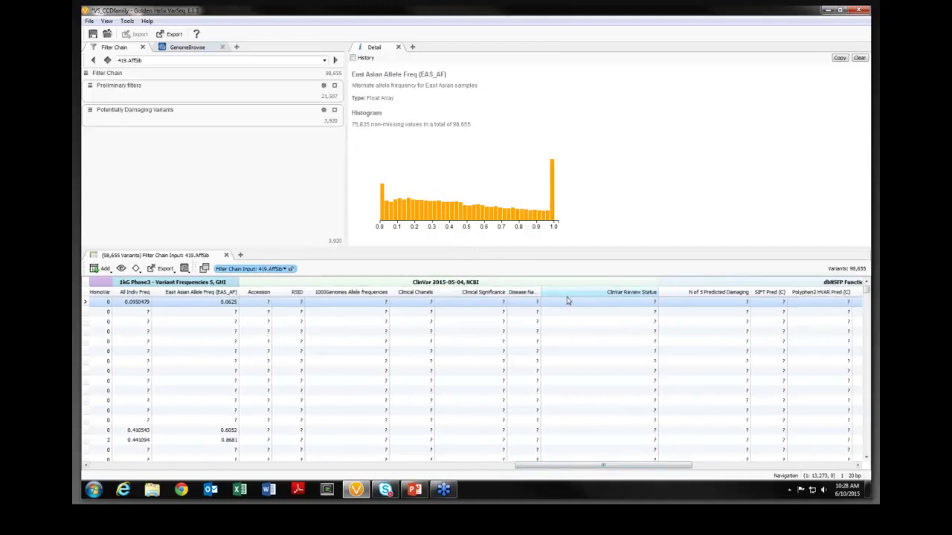
Show ClinVar Clinical Significance counts: Missing 96,310, Benign 1,785, Pathogenic 73.
left_click(492, 292)
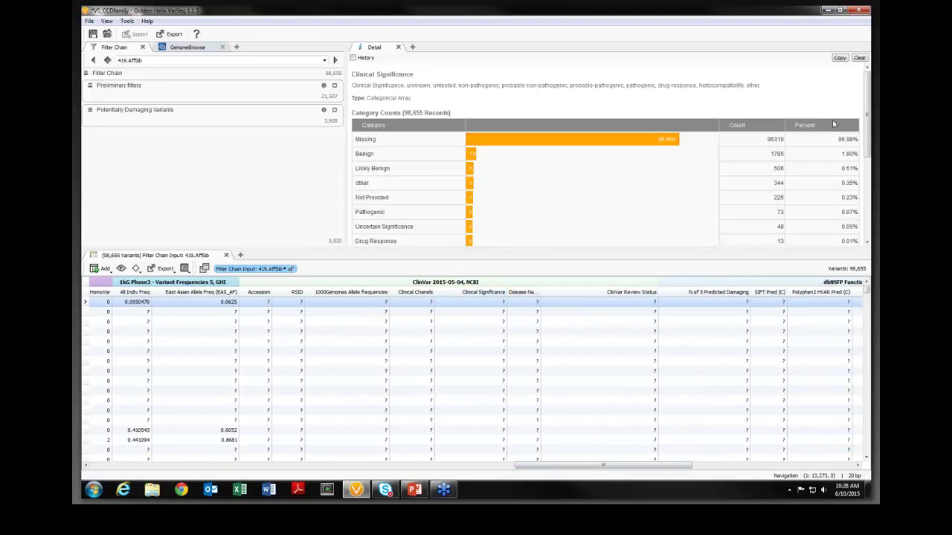
scroll(668, 162, "down", 3)
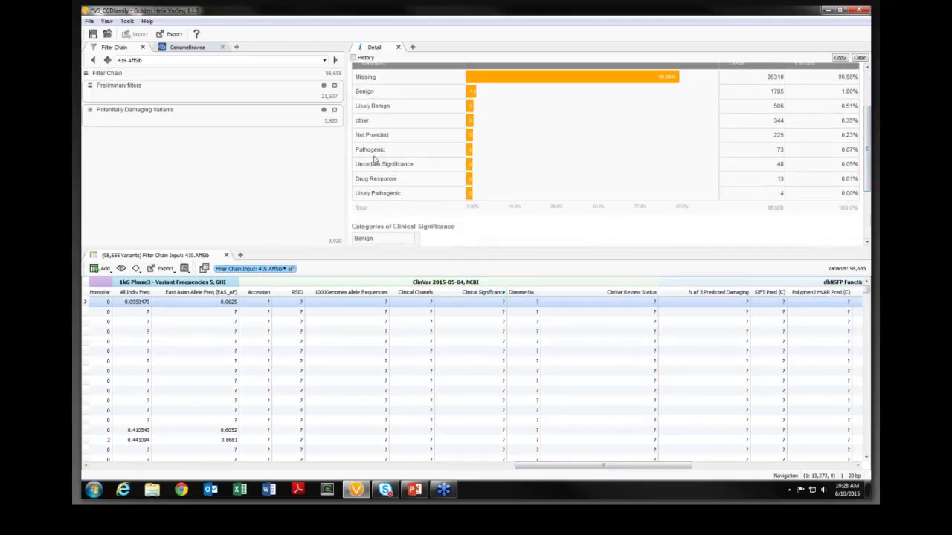
left_click_drag(597, 464, 789, 462)
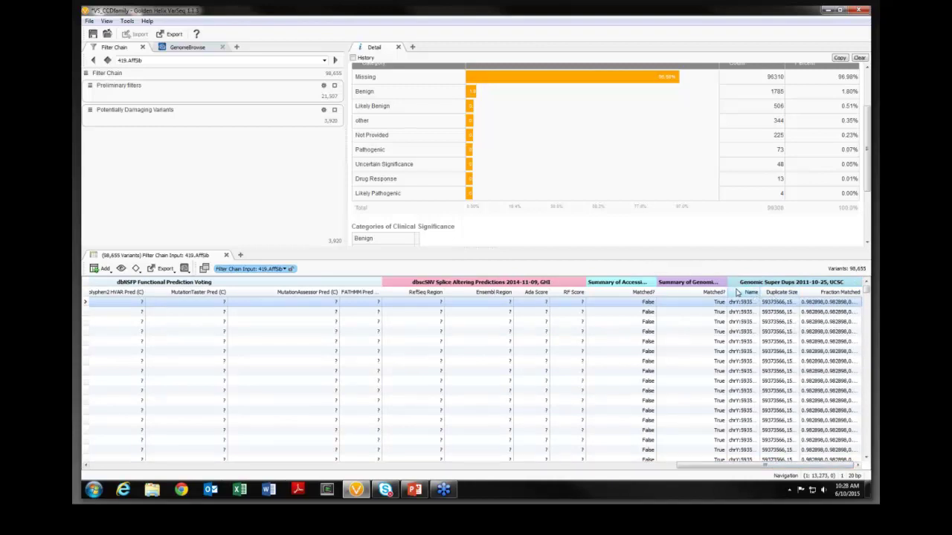
Show Matched? counts for Genomic Super Dups and Accessible Genome Mask (True 90,645, False 8,010).
left_click(714, 293)
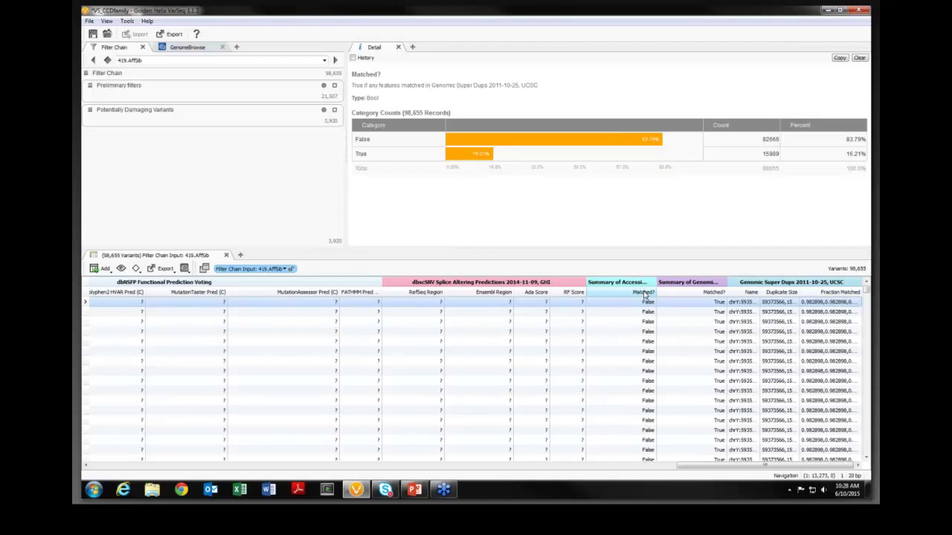
left_click(643, 293)
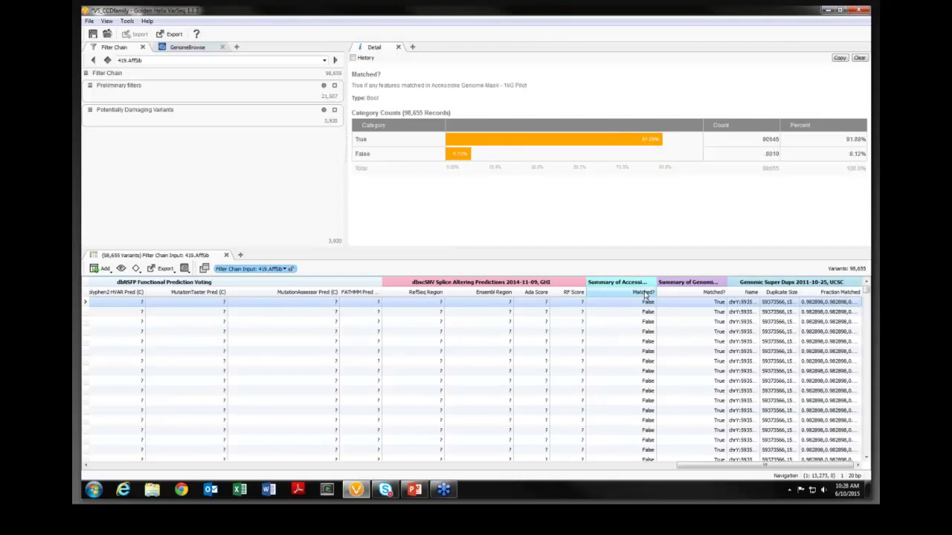
left_click(457, 156)
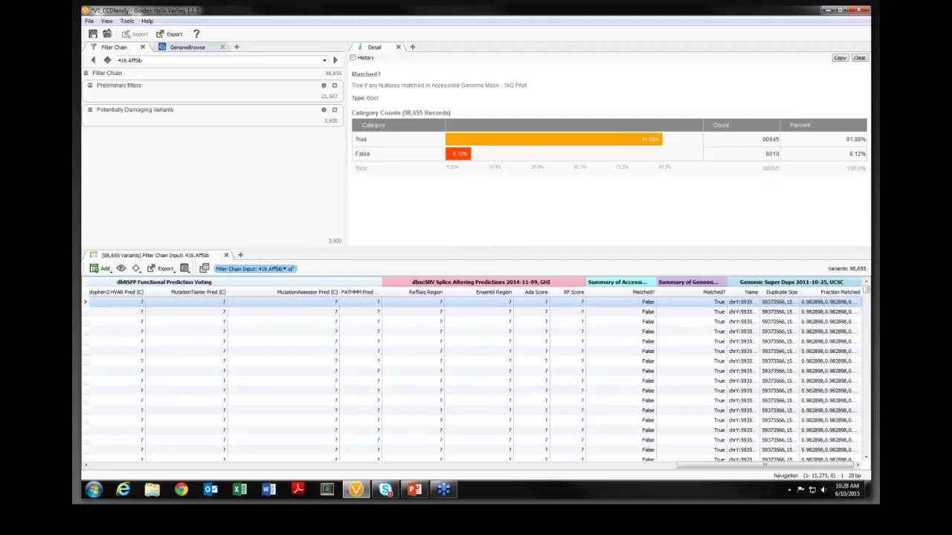
left_click(511, 184)
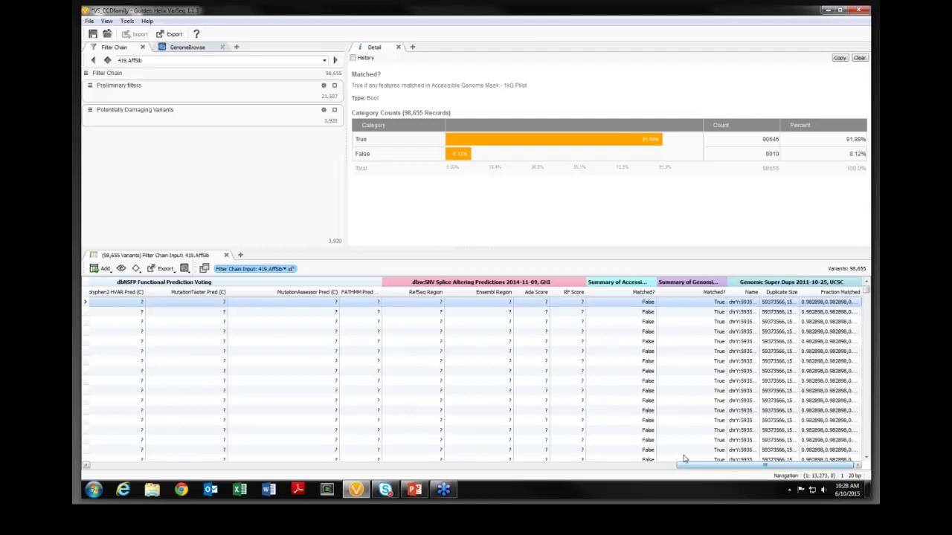
left_click(104, 269)
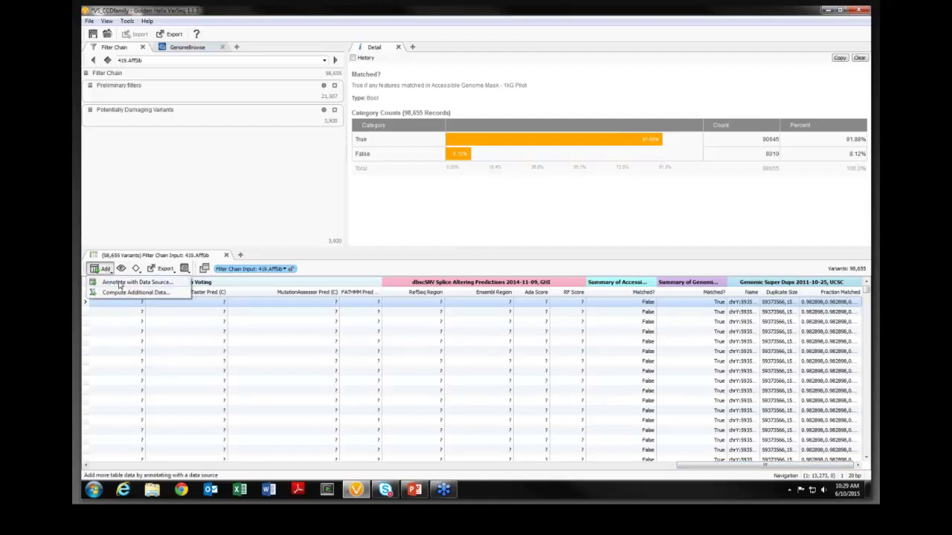
Open the Select Data Source dialog full-screen on the Public Annotations list.
left_click(120, 284)
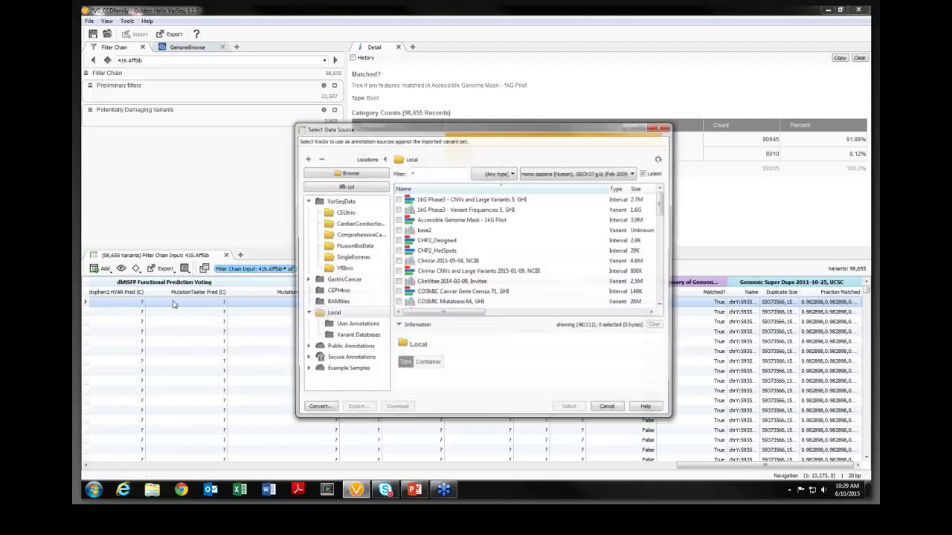
left_click(644, 128)
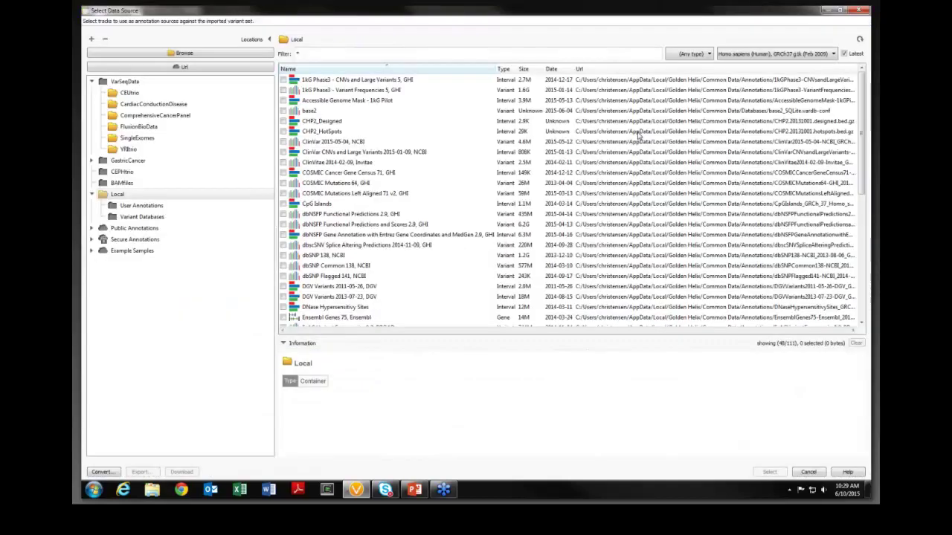
left_click(122, 228)
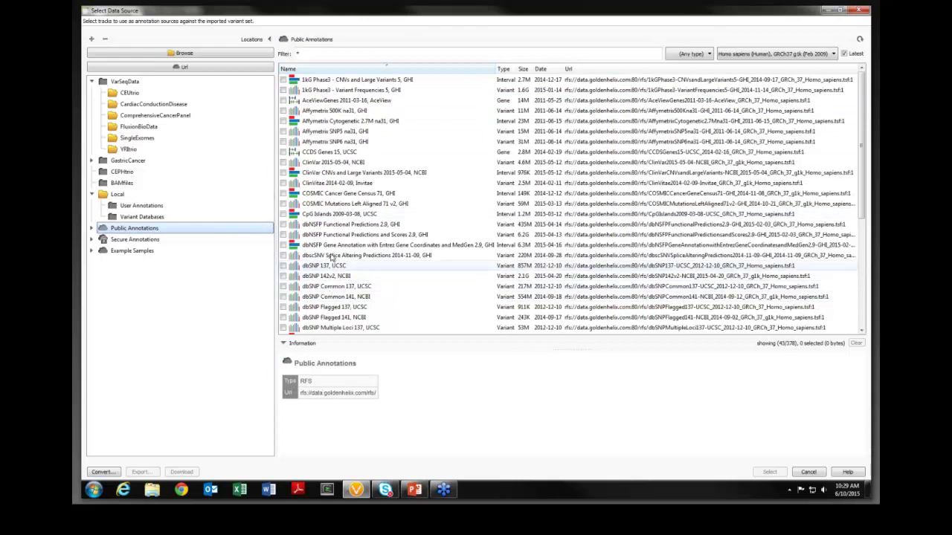
Read the ClinVar 2015-05-04 source properties, then leave it unchosen.
left_click(322, 162)
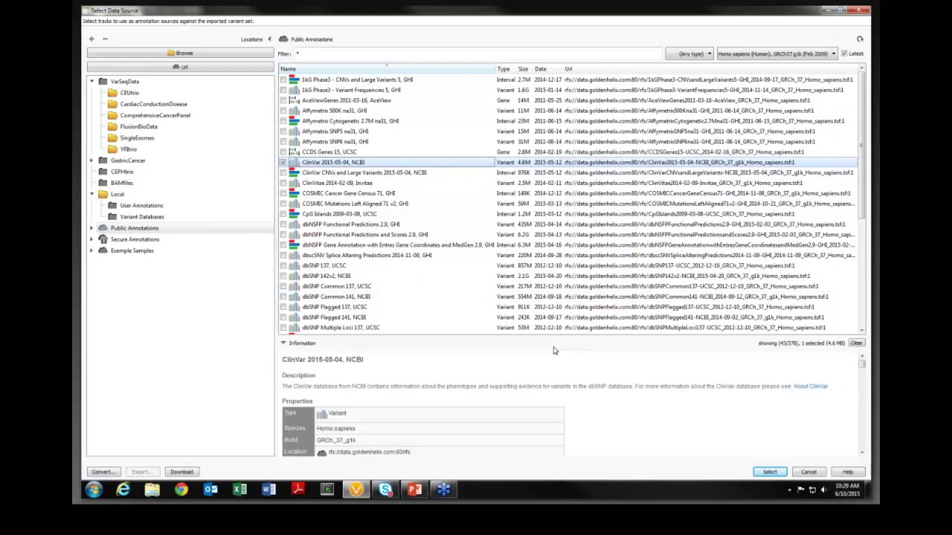
left_click_drag(555, 352, 554, 238)
scroll(528, 326, "down", 5)
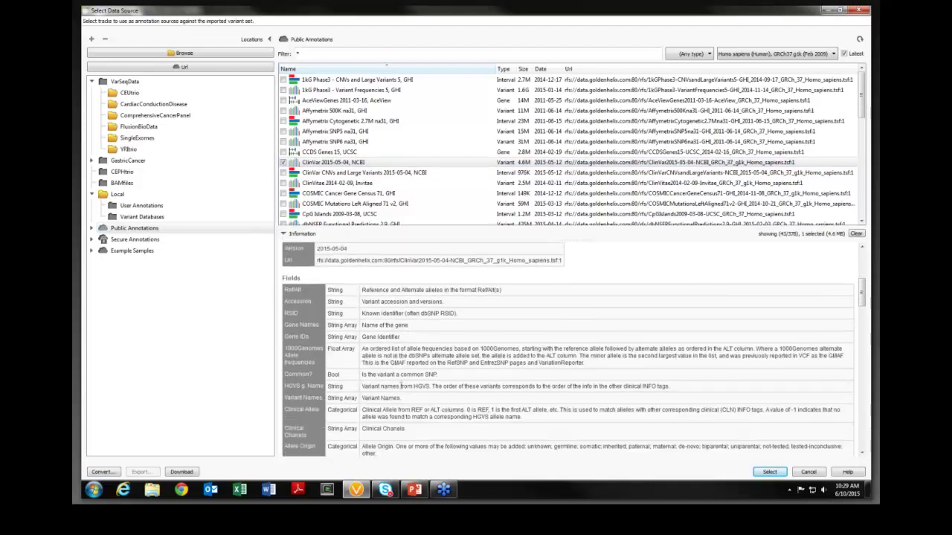
scroll(402, 388, "down", 12)
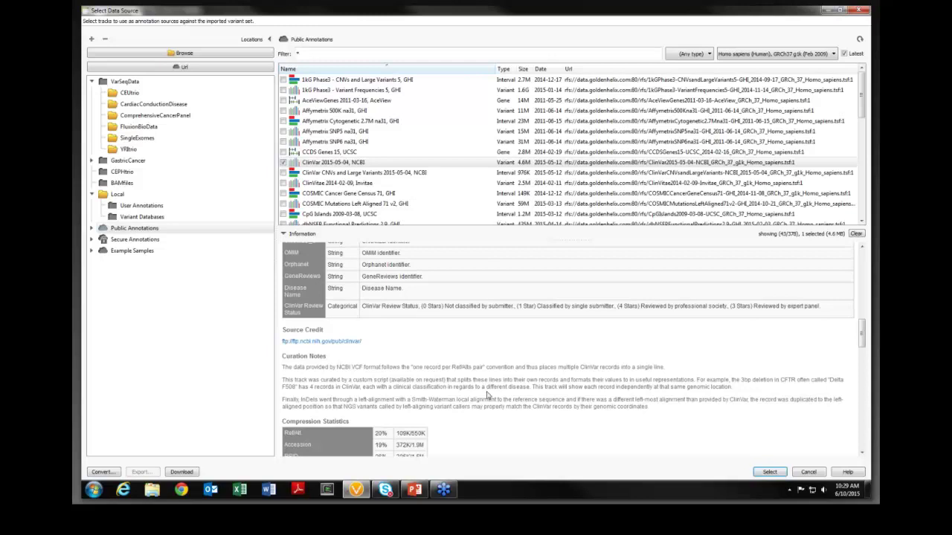
scroll(483, 398, "up", 3)
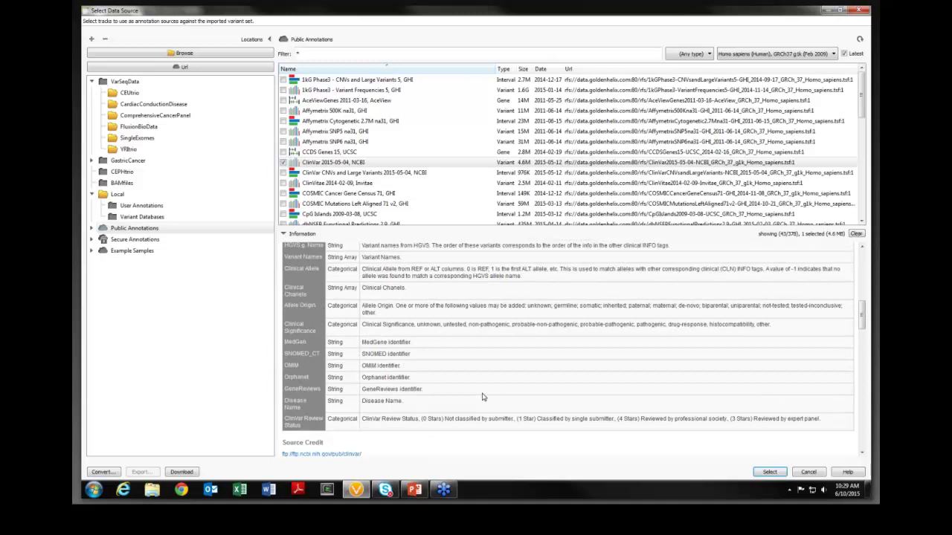
left_click(304, 163)
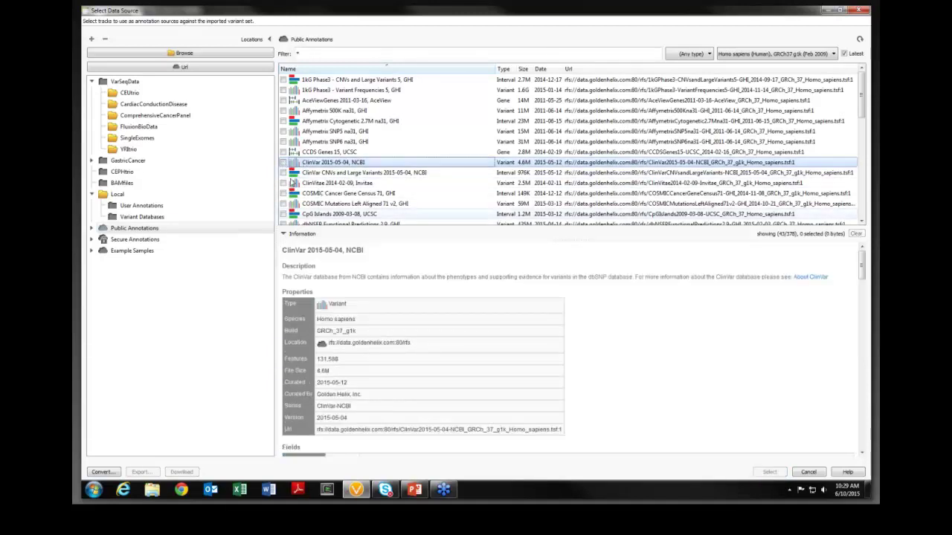
Read the dbNSFP Gene Annotation source details, then leave it unchosen.
scroll(301, 166, "down", 1)
scroll(299, 165, "down", 2)
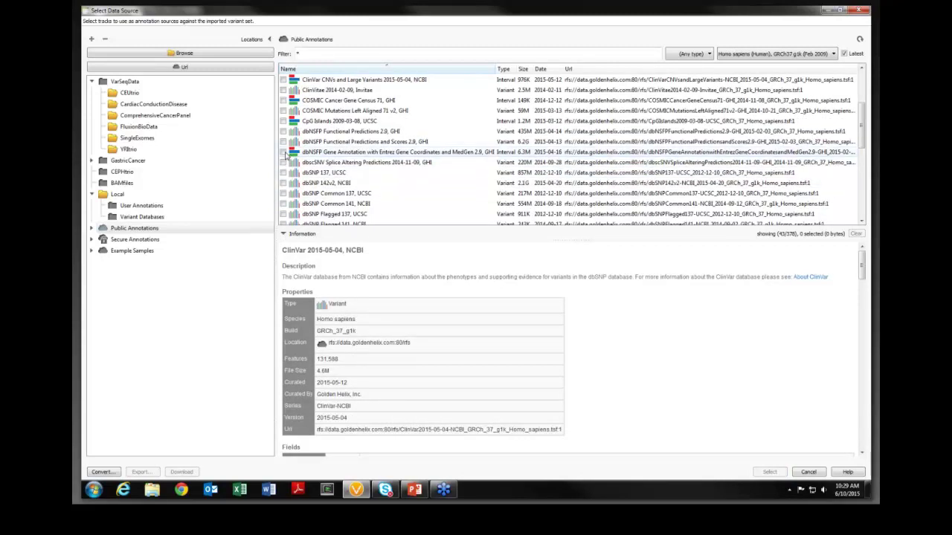
left_click(284, 152)
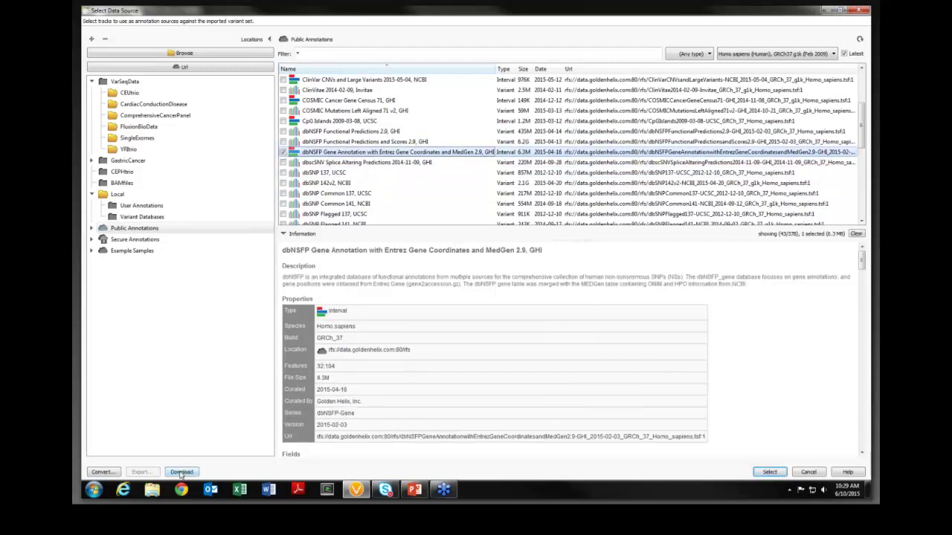
left_click(284, 152)
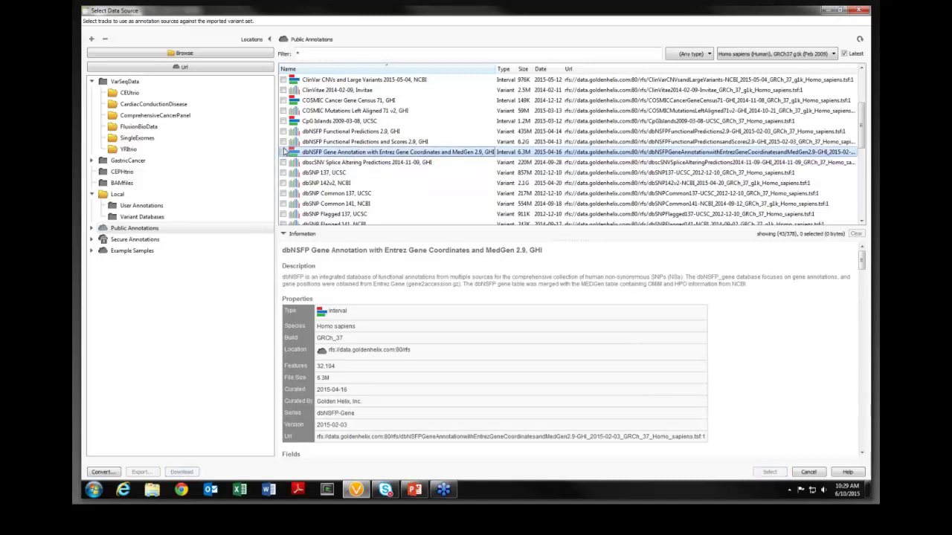
Add the Local NHLBI ESP6500SI-V2-SSA137 Exomes Variant Frequencies 0.0.30 source to the project.
left_click(116, 196)
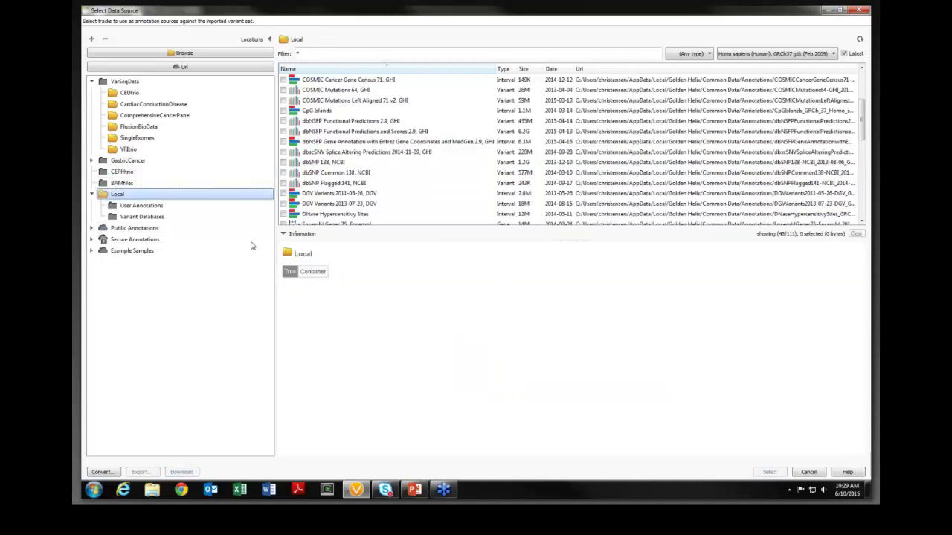
left_click_drag(565, 238, 563, 343)
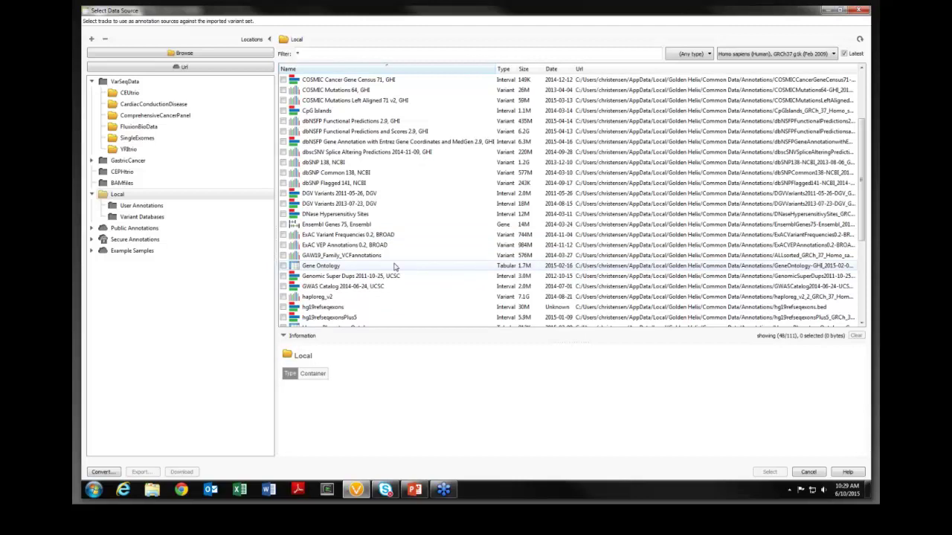
scroll(299, 255, "down", 3)
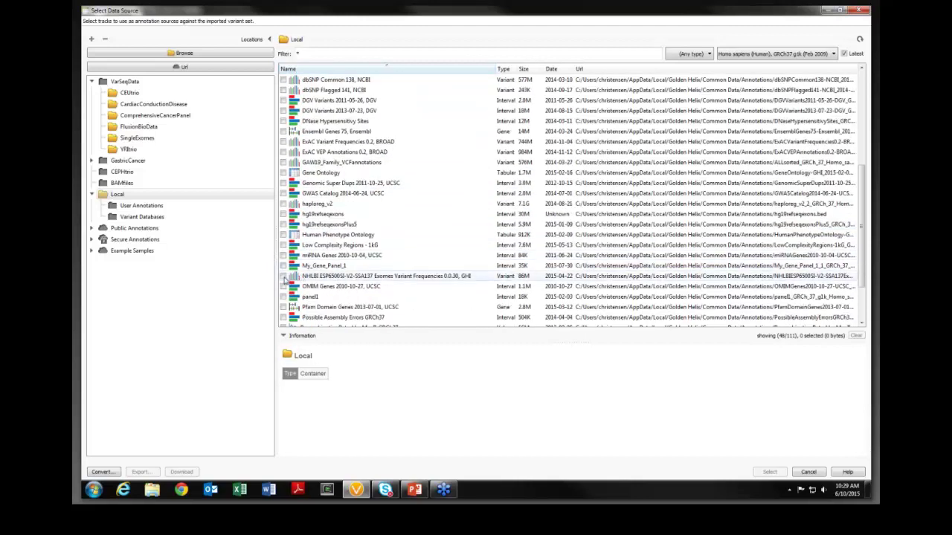
left_click(283, 276)
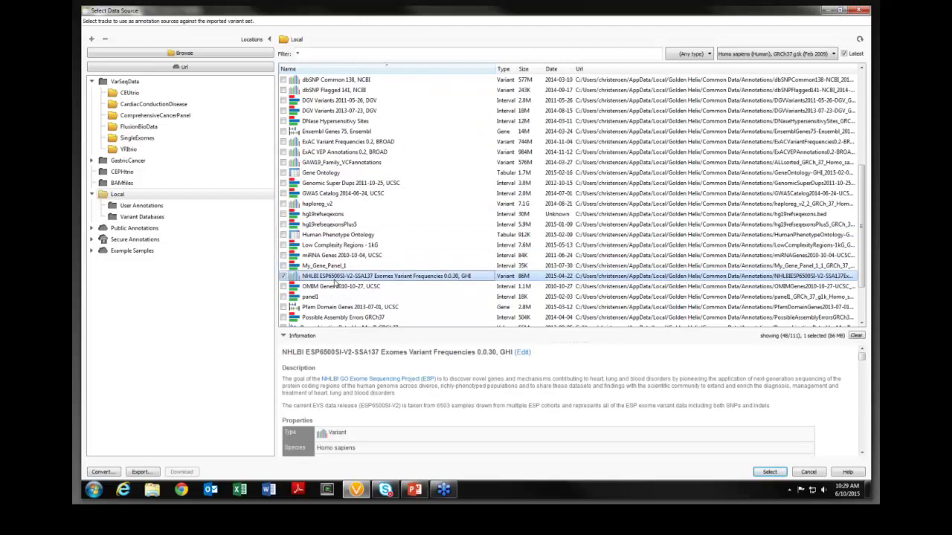
left_click(769, 473)
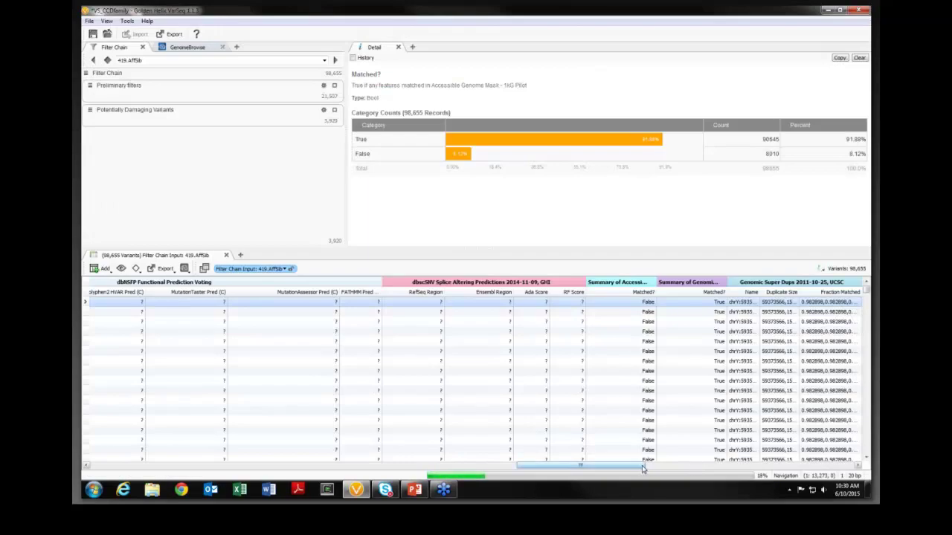
Inspect the new NHLBI ESP6500 columns and their track description (98,655 features, All AAF, European American AAF).
left_click_drag(643, 469, 747, 468)
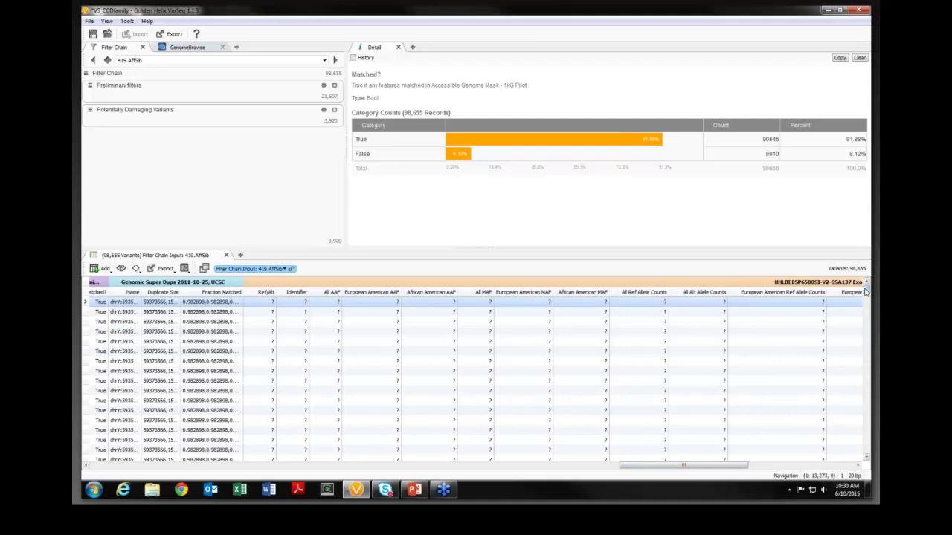
left_click_drag(867, 289, 860, 403)
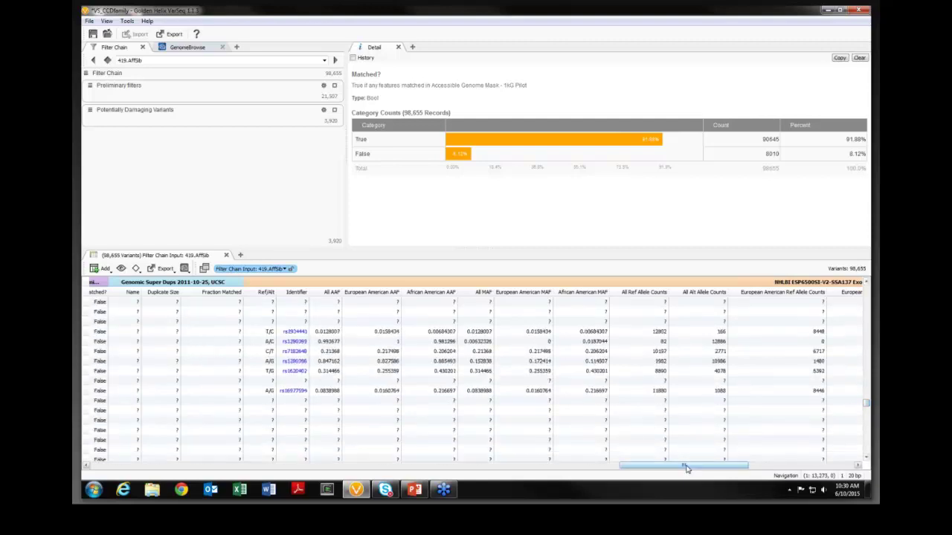
right_click(638, 284)
key("Escape")
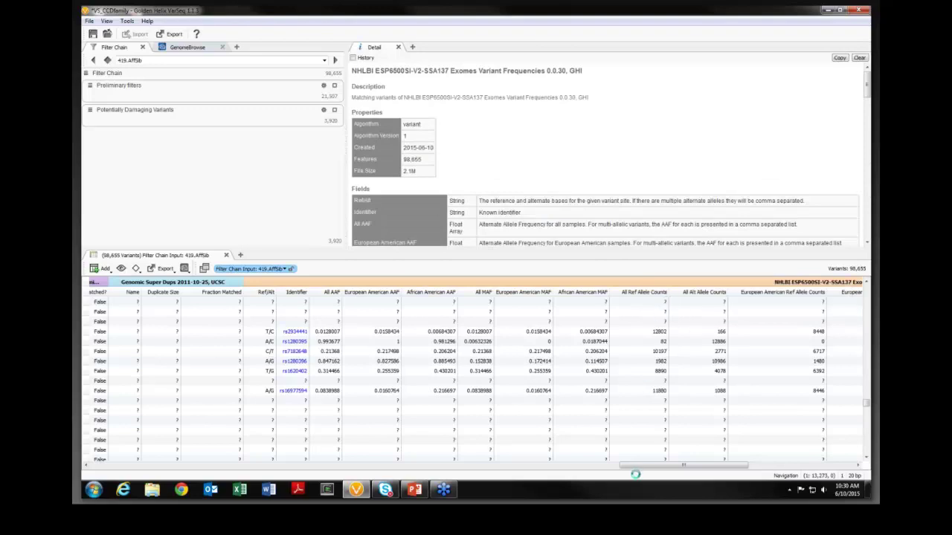
scroll(672, 473, "left", 5)
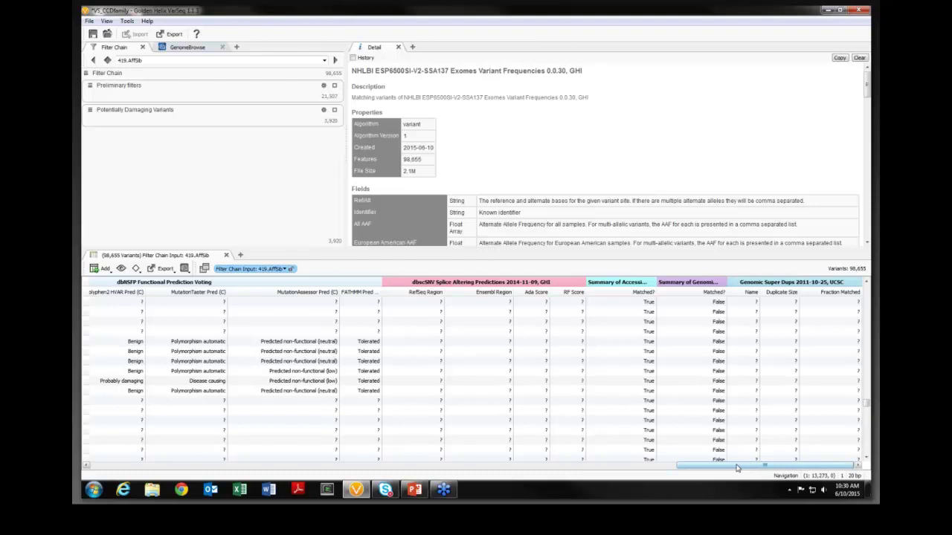
Display the 1kG Phase3 All Indiv Freq histogram (75,835 of 98,655 values) and widen the filter chain panel.
left_click_drag(736, 467, 511, 481)
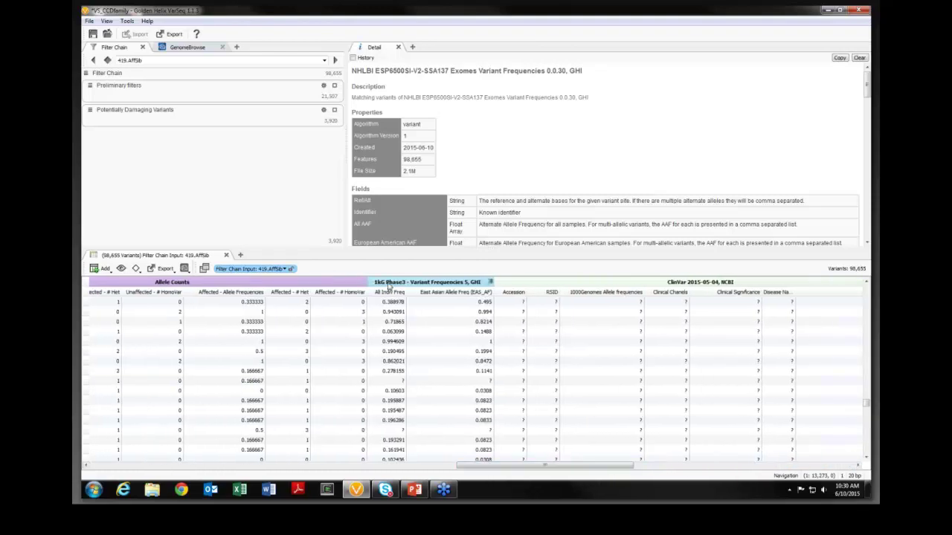
left_click(390, 293)
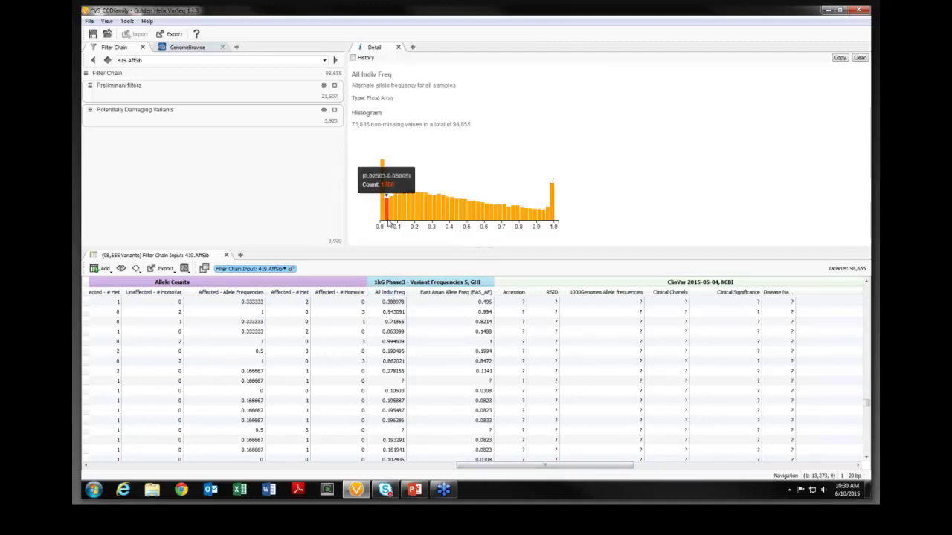
right_click(397, 295)
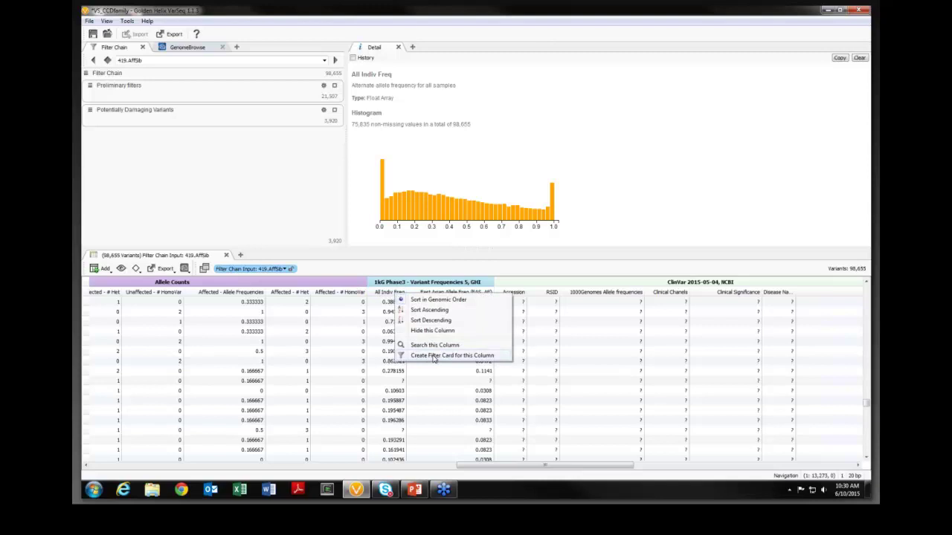
left_click(347, 147)
left_click_drag(347, 147, 460, 145)
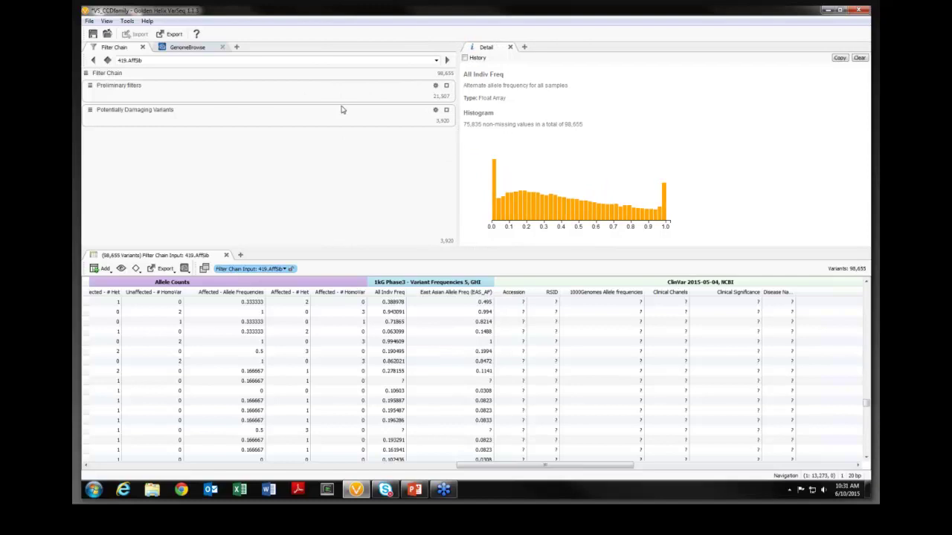
Show the filter chain counts and Preliminary filters' 21,507 passing variants, expanding its sub-filters.
left_click(448, 76)
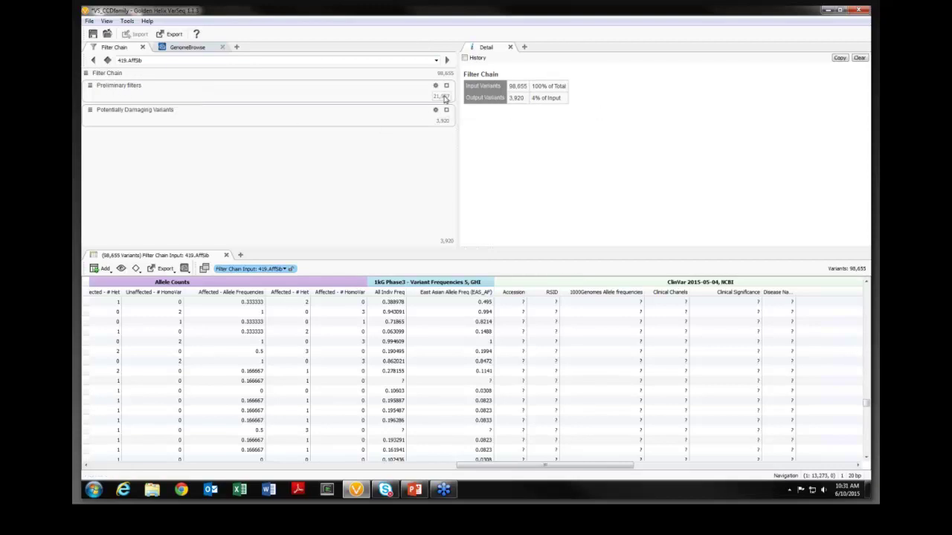
left_click(445, 97)
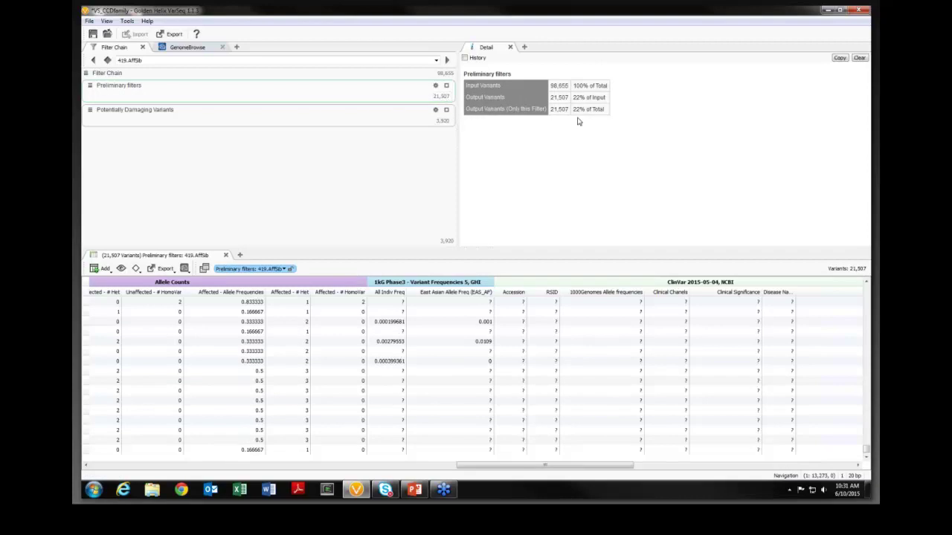
left_click(446, 86)
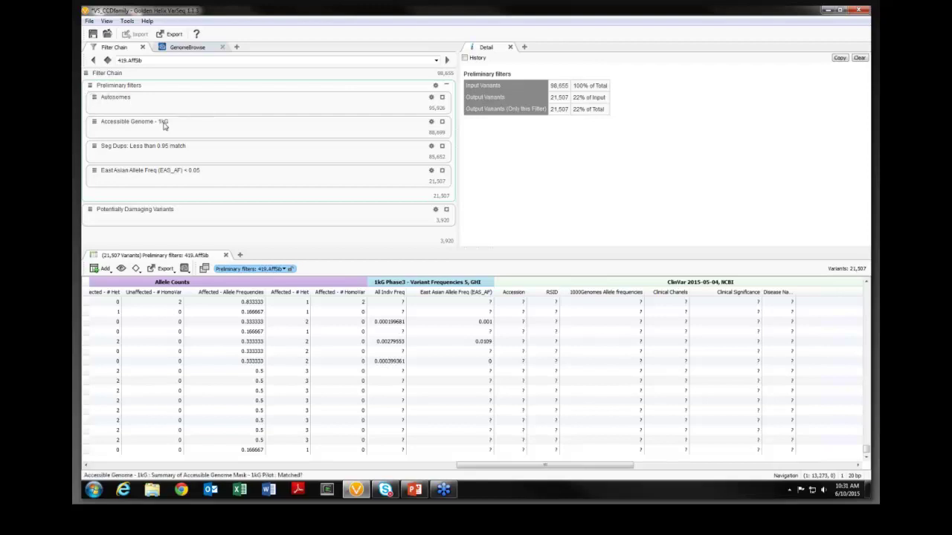
Inspect the Accessible Genome - 1kG results, then the Seg Dups filter's 85,652 passing variants.
mouse_move(165, 125)
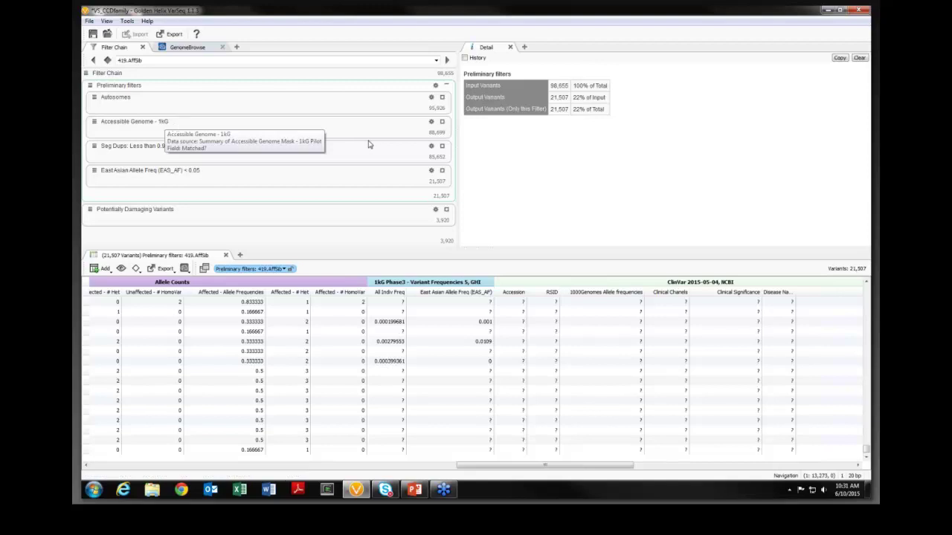
left_click(431, 135)
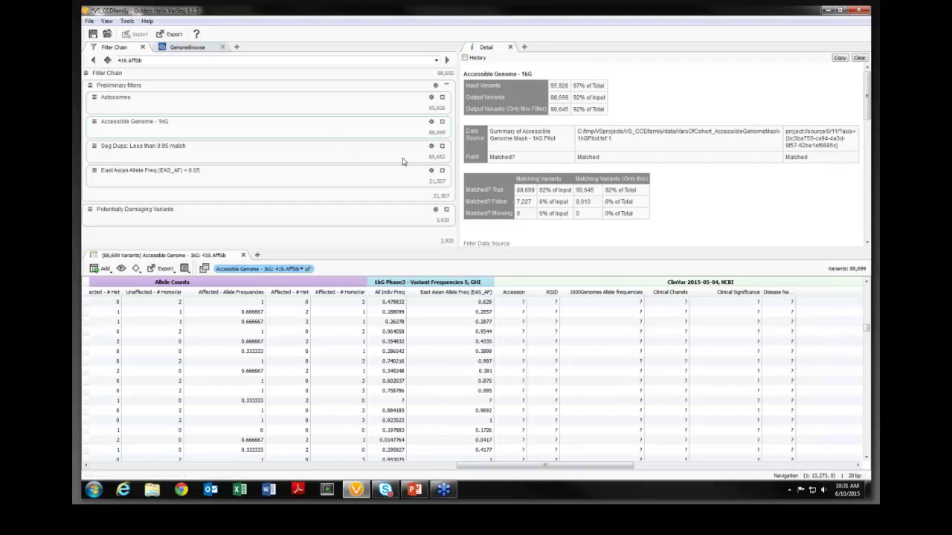
mouse_move(430, 159)
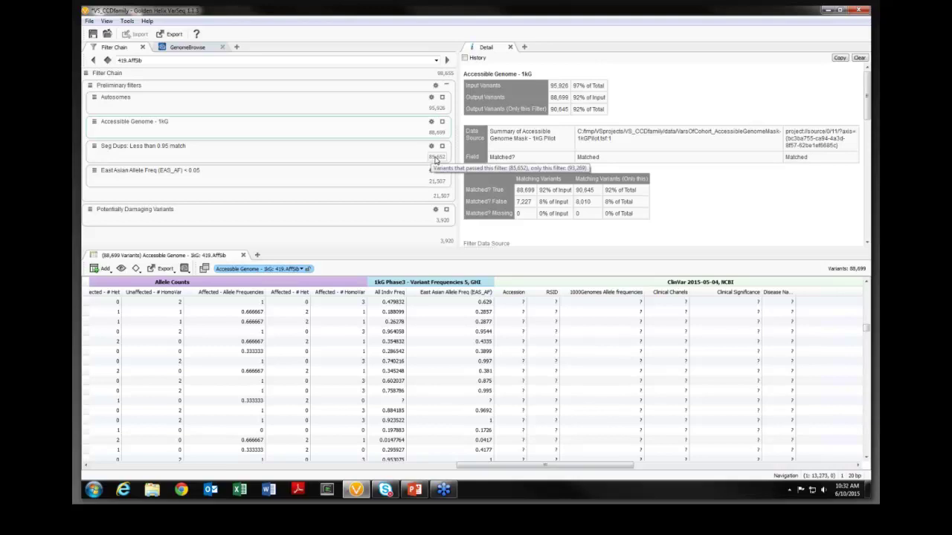
left_click(437, 161)
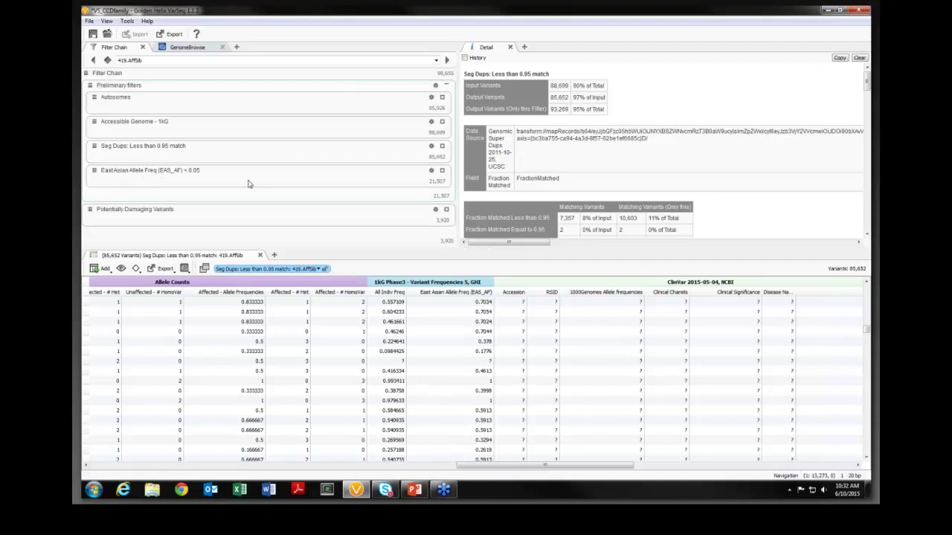
Expand the East Asian Allele Freq filter and set its EAS_AF threshold to 0.01.
left_click(443, 171)
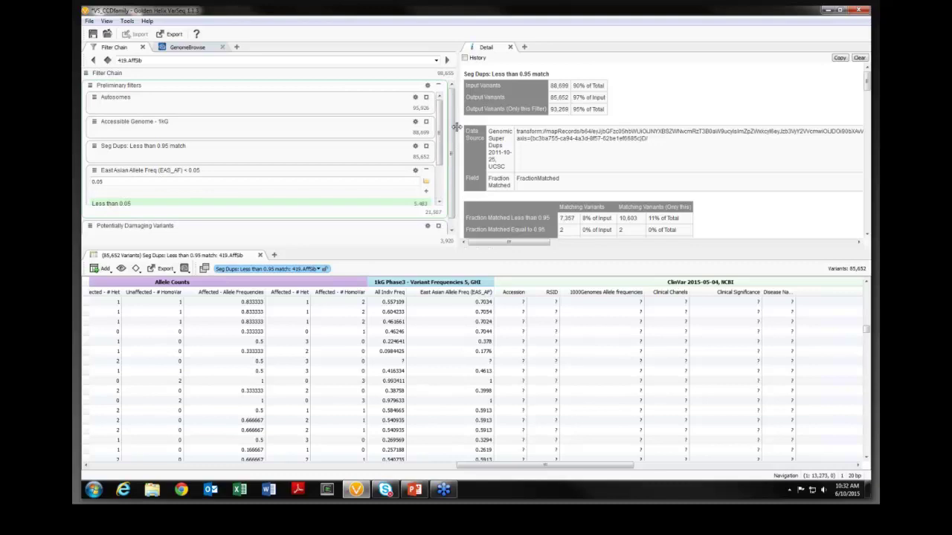
left_click_drag(456, 128, 459, 129)
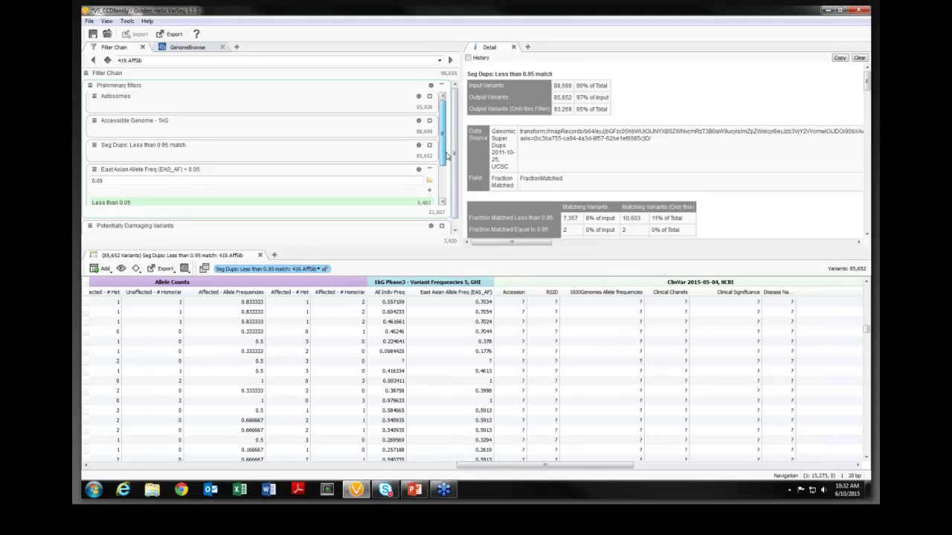
scroll(448, 173, "down", 2)
scroll(448, 173, "down", 1)
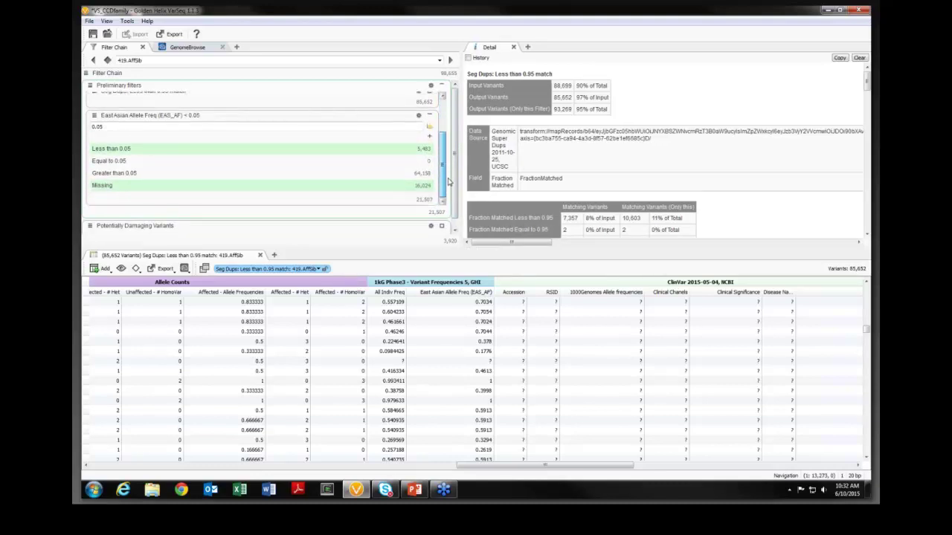
left_click(108, 127)
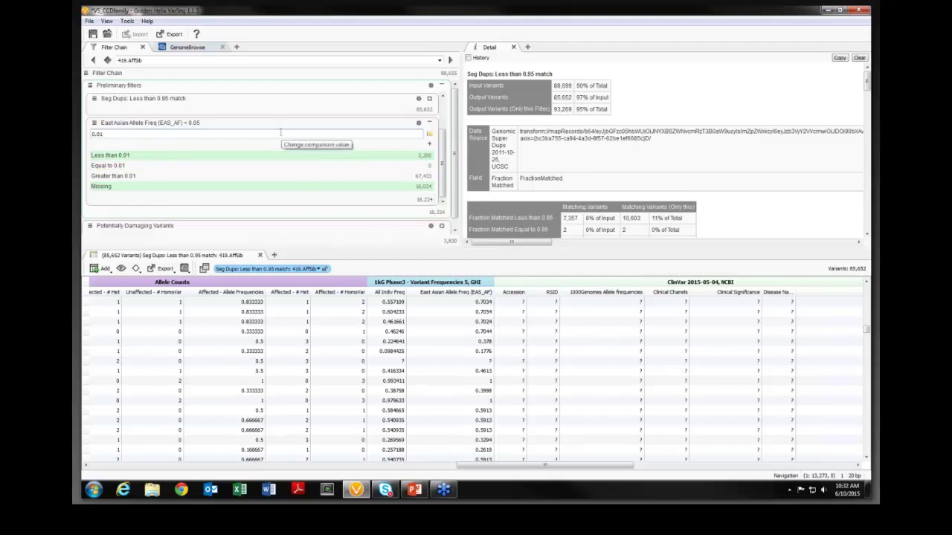
Try a 0.1 threshold, restore 0.05, and collapse the filter card and Preliminary filters group.
left_click(280, 132)
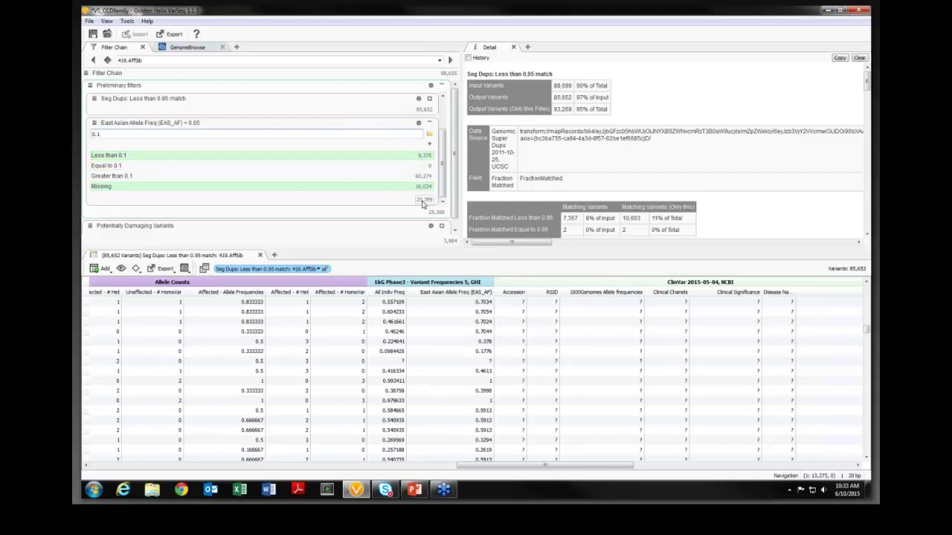
left_click(247, 134)
left_click(429, 123)
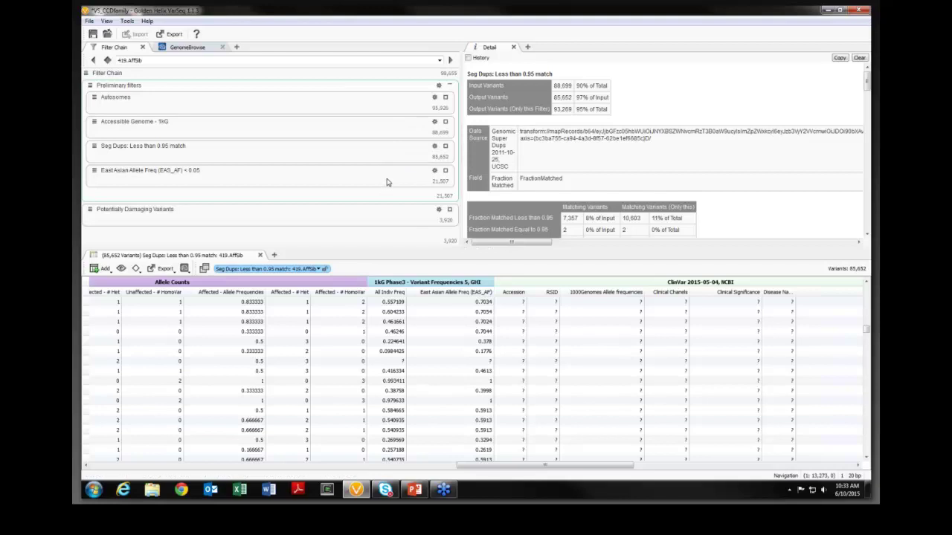
left_click(449, 86)
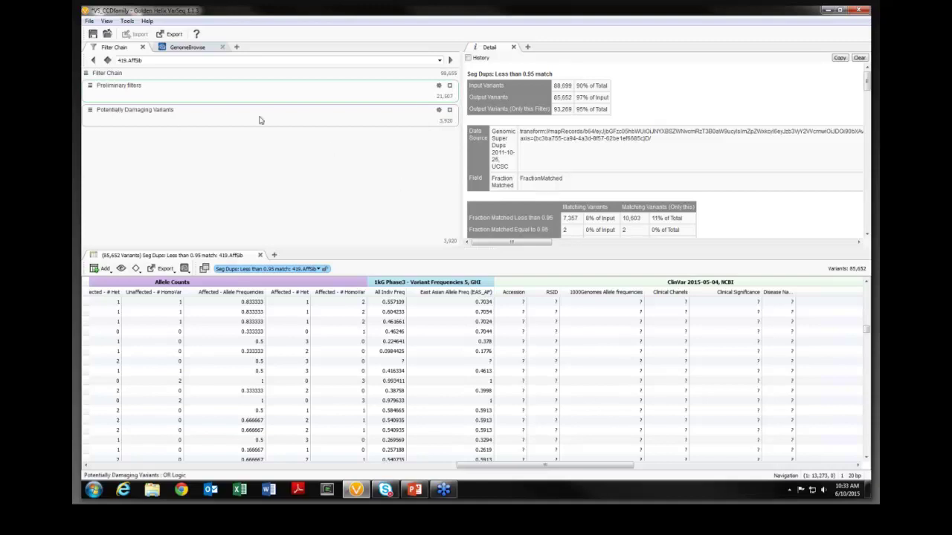
Widen the filter chain, expand Potentially Damaging Variants, and enlarge the panels to show its Clinical Significance card.
left_click_drag(460, 151, 582, 155)
left_click(499, 110)
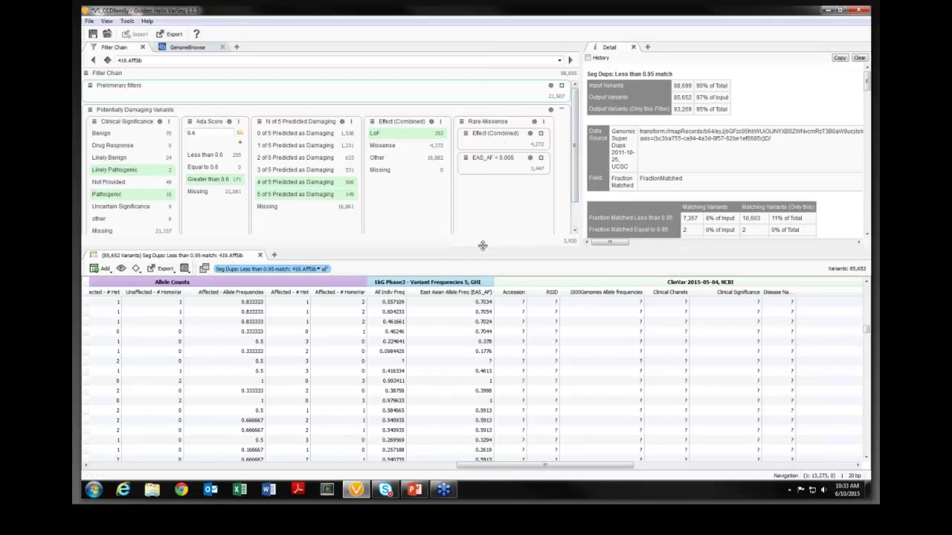
left_click_drag(483, 248, 488, 295)
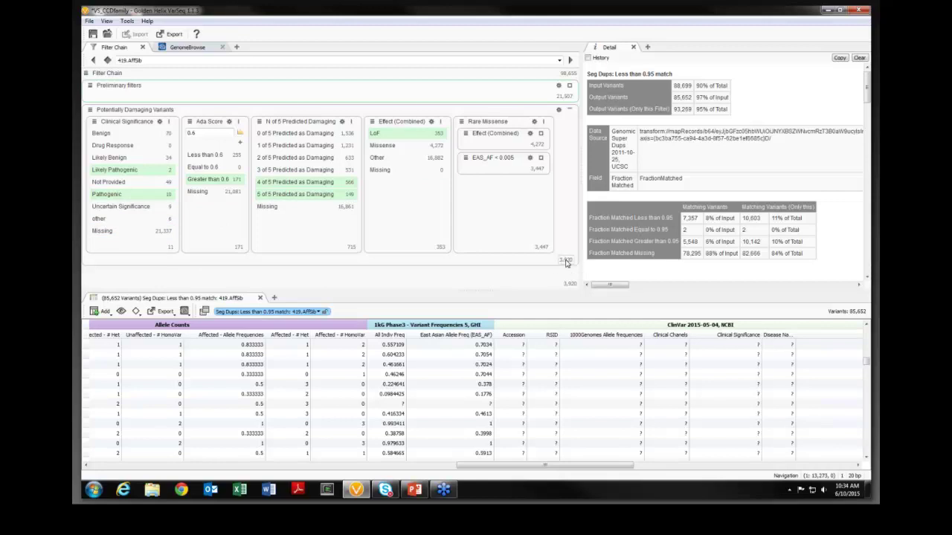
mouse_move(568, 264)
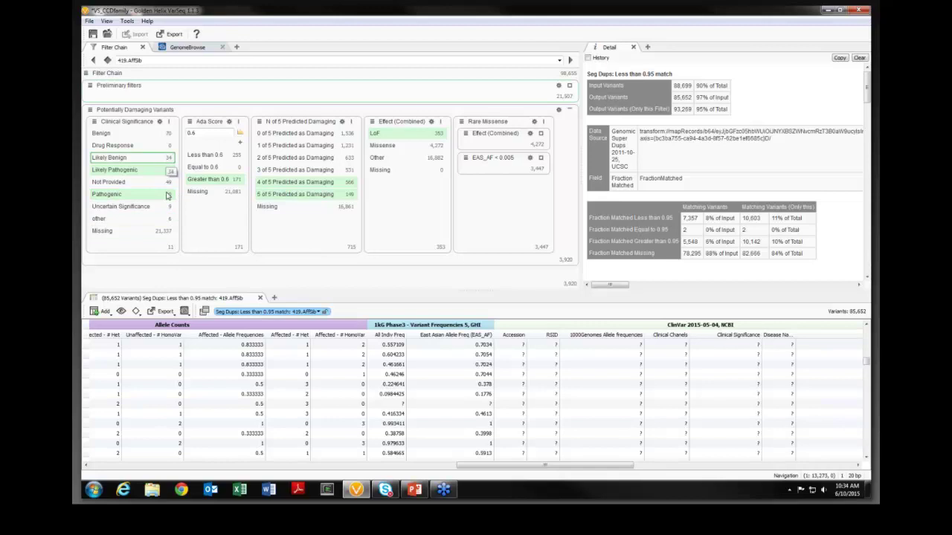
List the 11 Clinical Significance variants, widen the Clinical Significance column and narrow Disease Name.
left_click(172, 249)
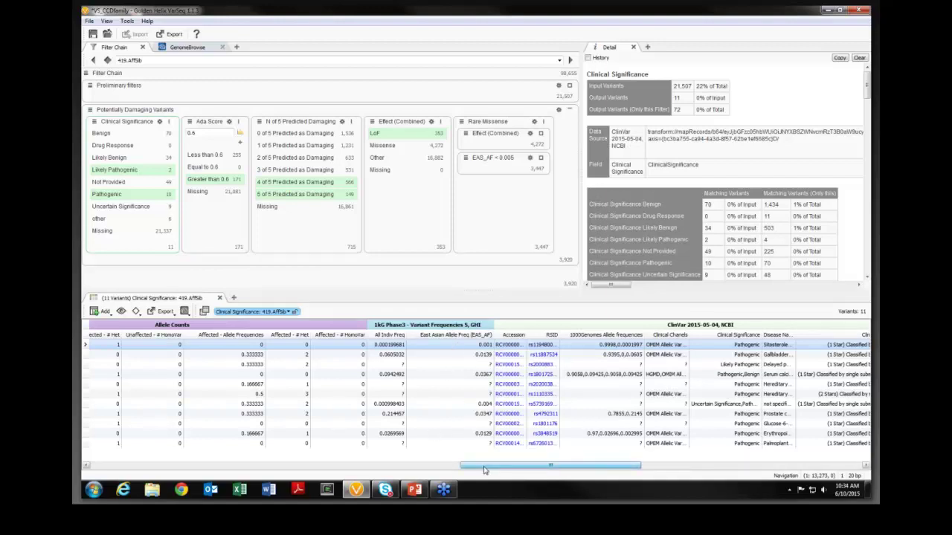
left_click_drag(484, 470, 547, 471)
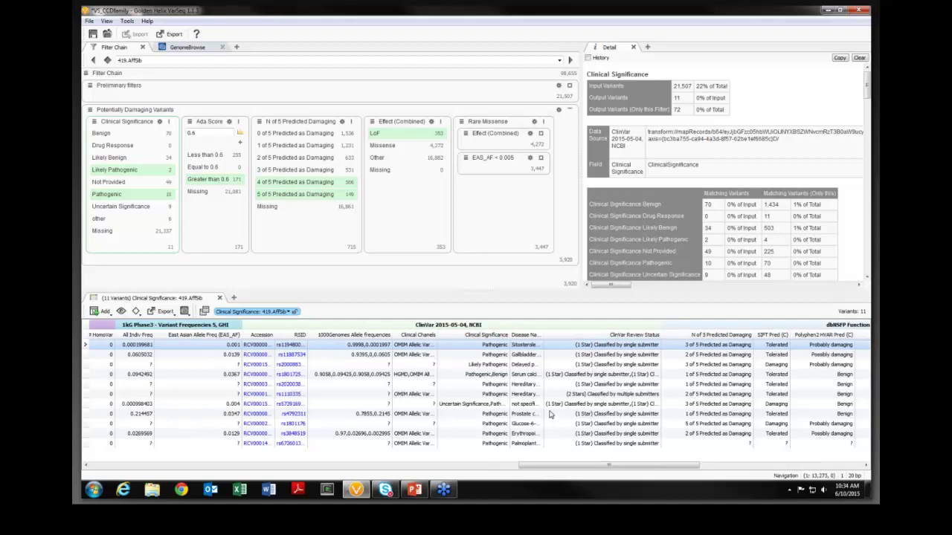
left_click_drag(545, 335, 627, 337)
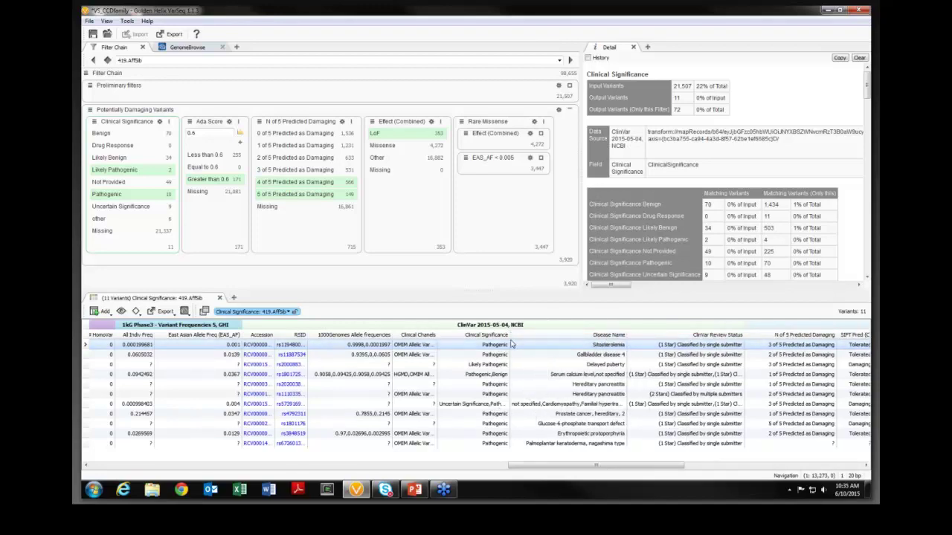
left_click_drag(510, 336, 523, 336)
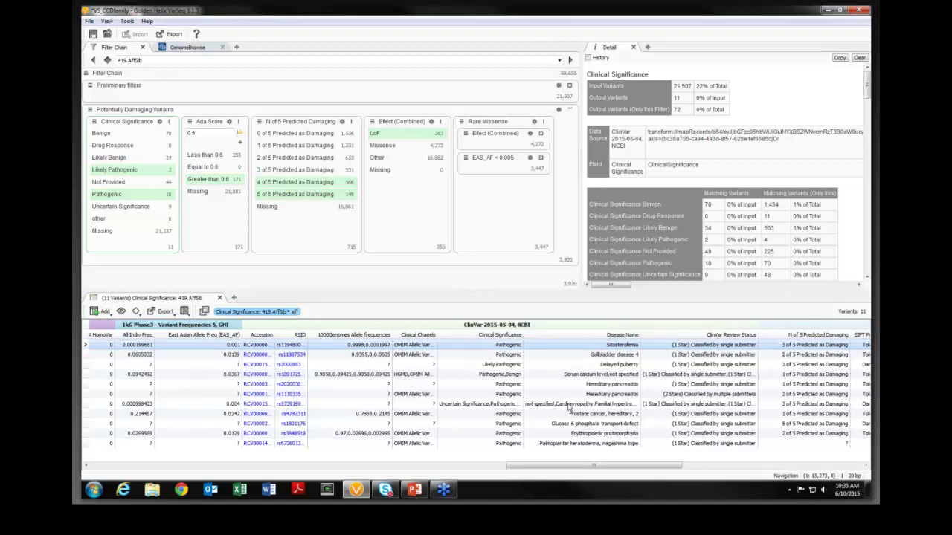
left_click_drag(641, 336, 713, 335)
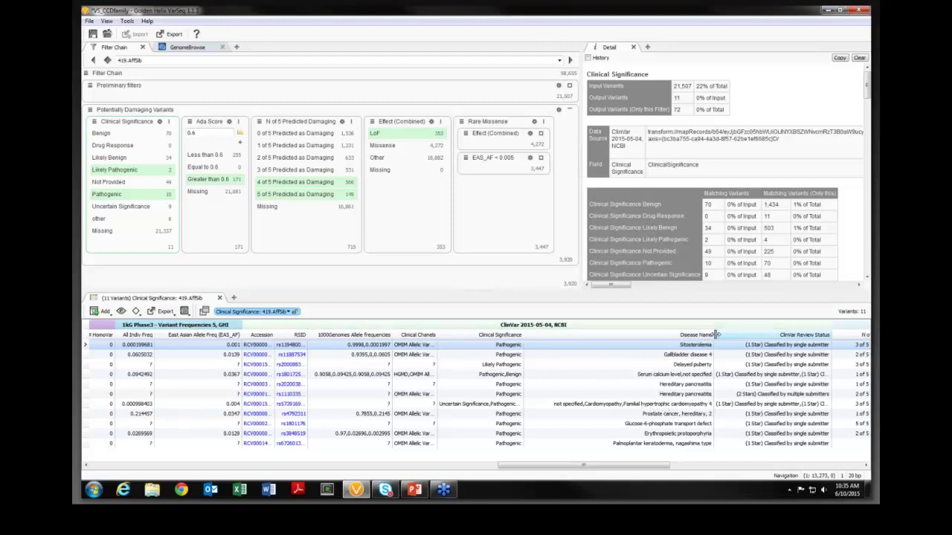
left_click_drag(715, 334, 619, 336)
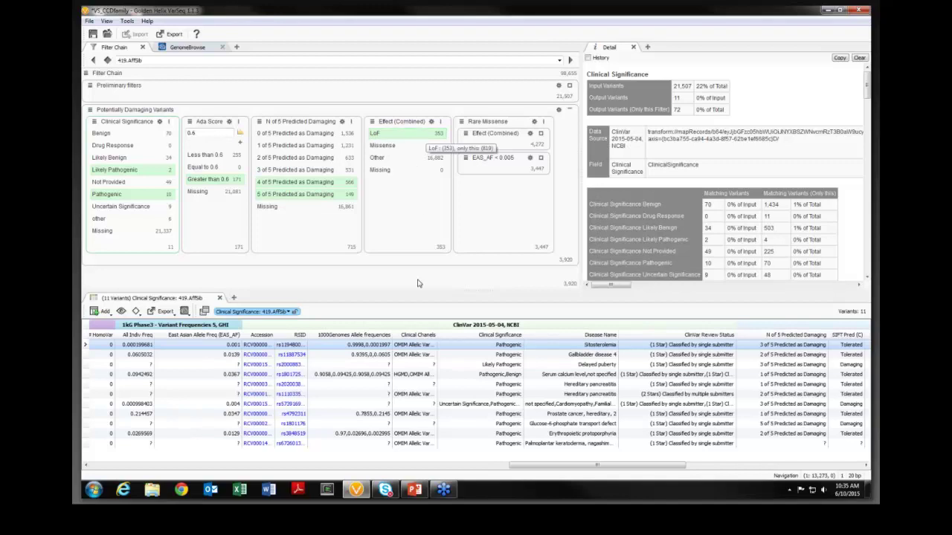
Check the Effect (Combined) and EAS_AF < 0.005 sub-filters, then show the 3,920 results and collapse the group.
left_click(540, 133)
left_click(503, 160)
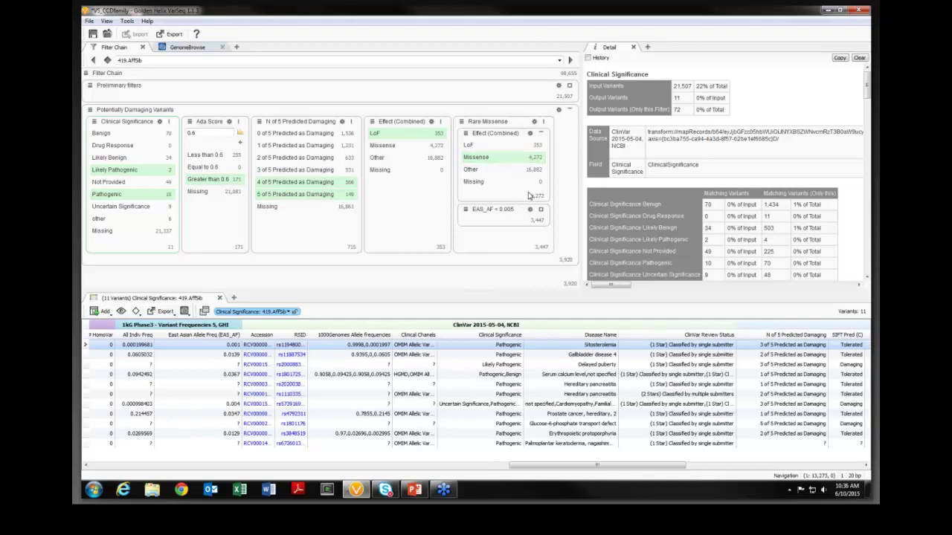
left_click(541, 133)
left_click(540, 158)
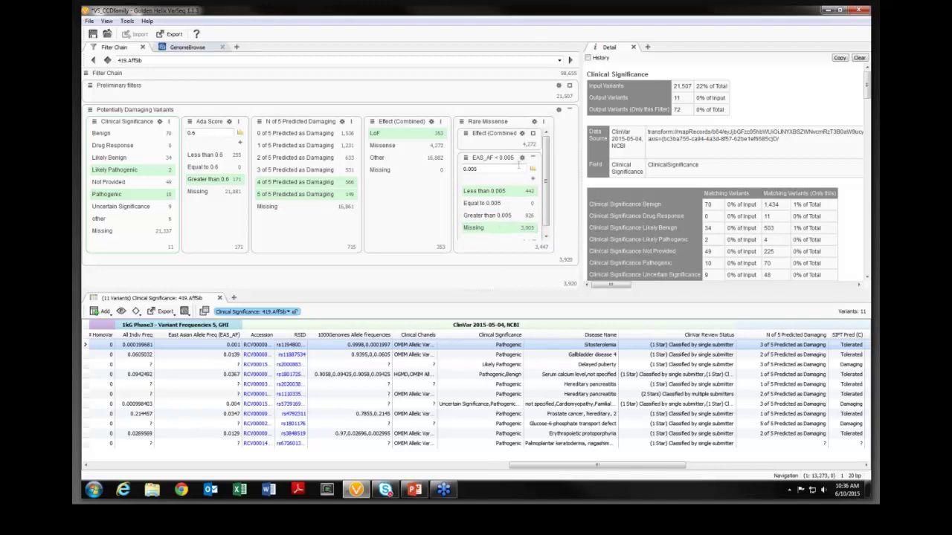
left_click(532, 158)
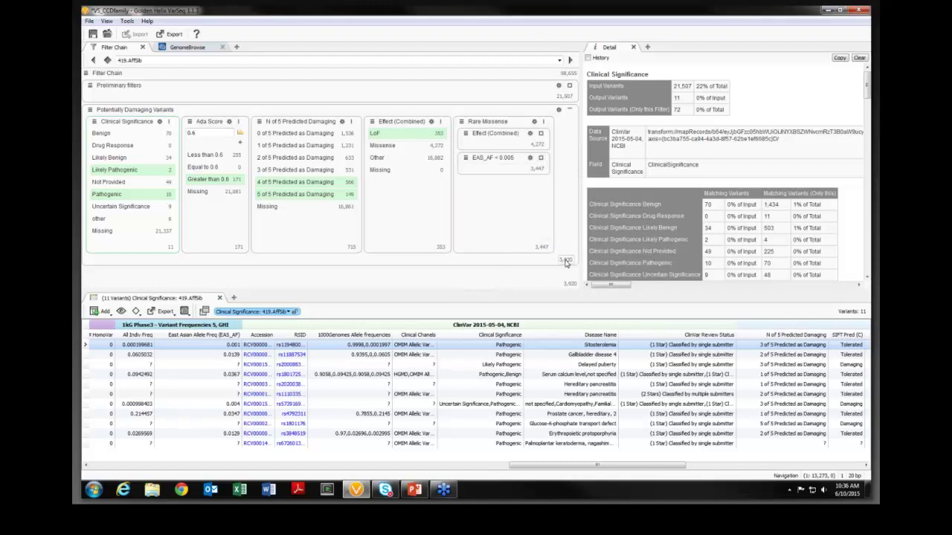
left_click(565, 262)
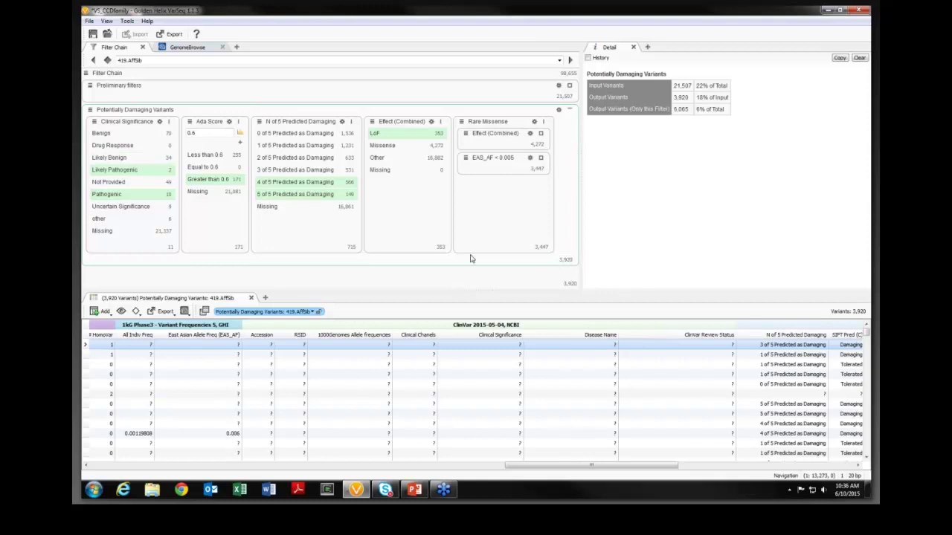
left_click(569, 111)
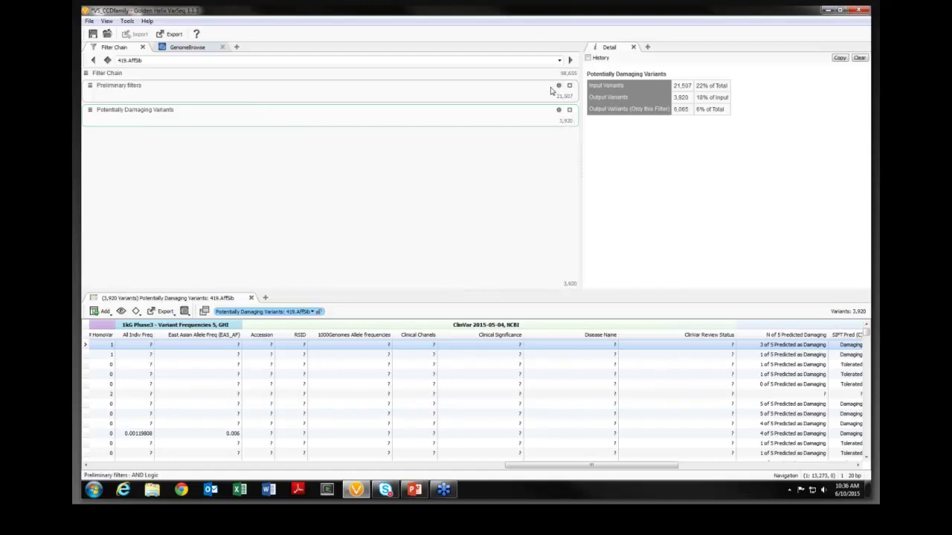
Add a Filter Container using OR logic with two nested sub-containers, and widen both.
right_click(186, 165)
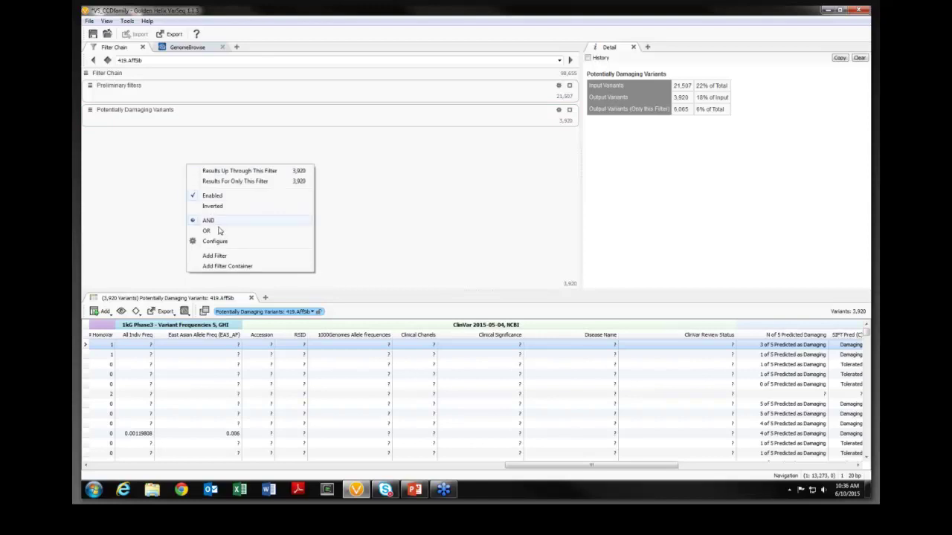
left_click(227, 266)
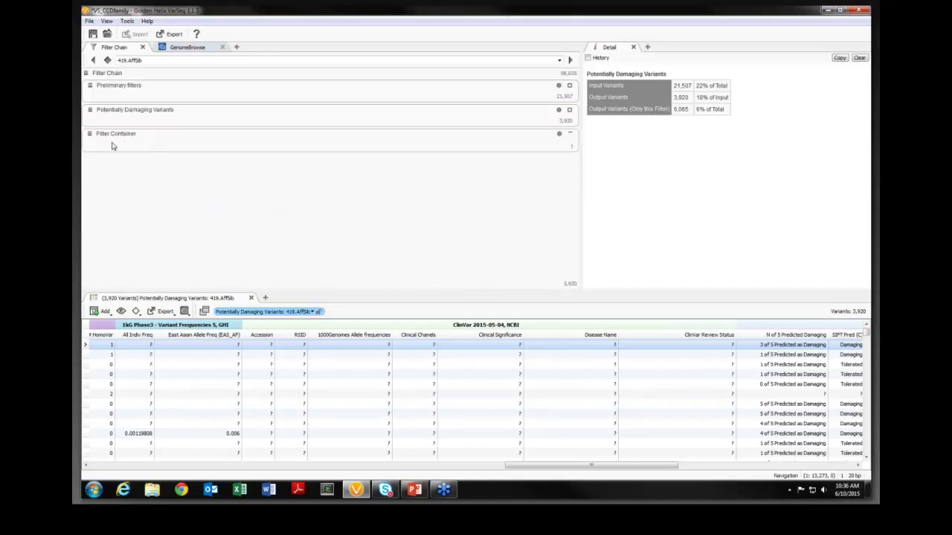
left_click(91, 134)
left_click(109, 206)
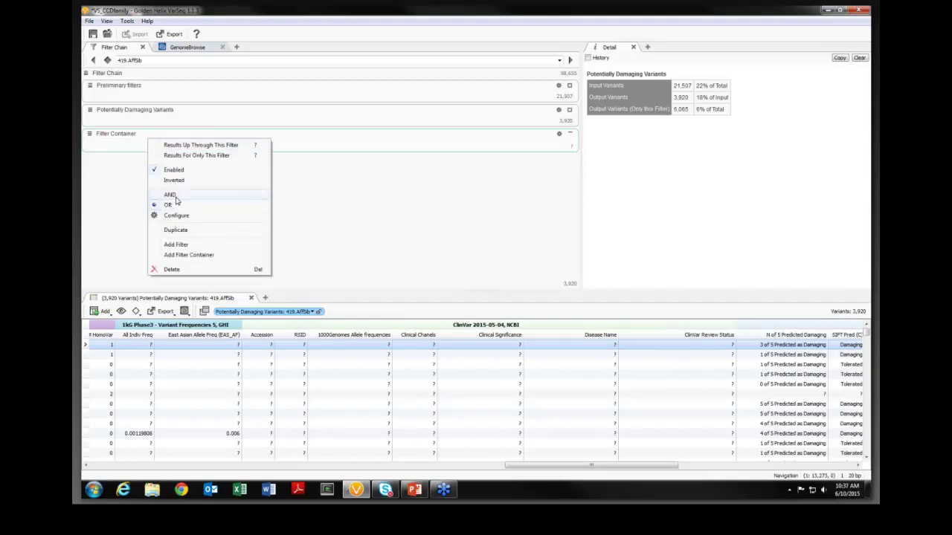
left_click(188, 255)
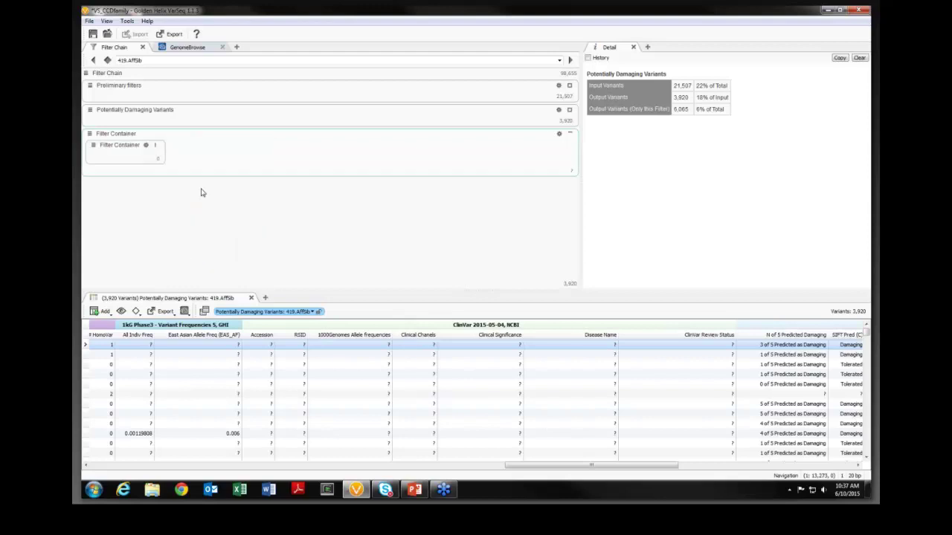
right_click(212, 153)
left_click(256, 268)
left_click_drag(163, 158, 195, 157)
left_click_drag(273, 160, 333, 159)
Name the nested containers 'recessive' and 'dominant', then bring the Allele Counts columns into view.
left_click(110, 147)
left_click(110, 147)
type("Recessi")
key("BackSpace")
key("BackSpace")
key("Return")
double_click(223, 146)
type("domin")
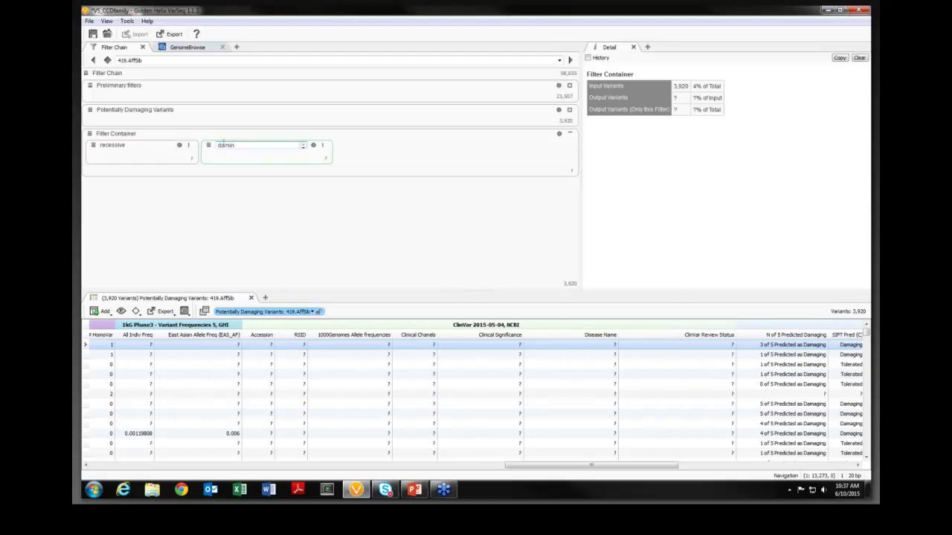
type("ant")
key("Return")
left_click(131, 158)
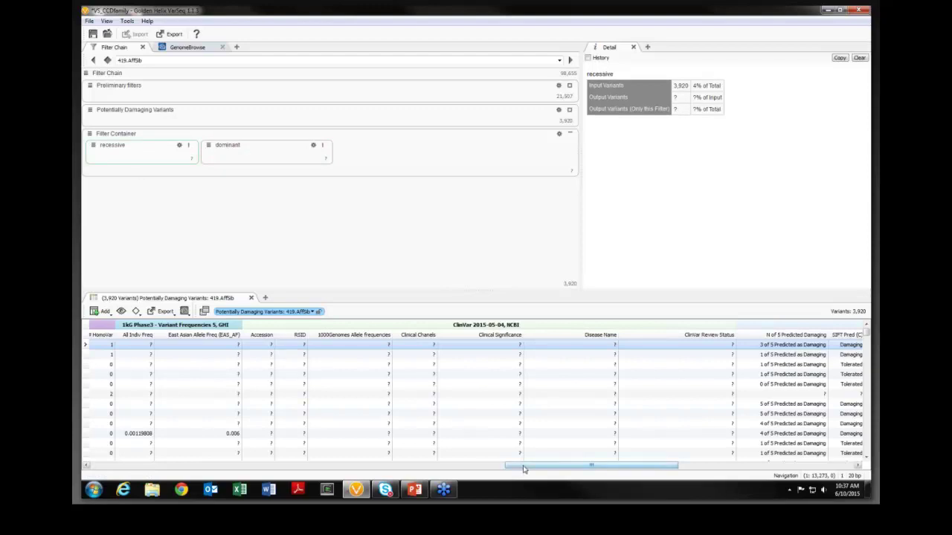
left_click_drag(523, 469, 387, 482)
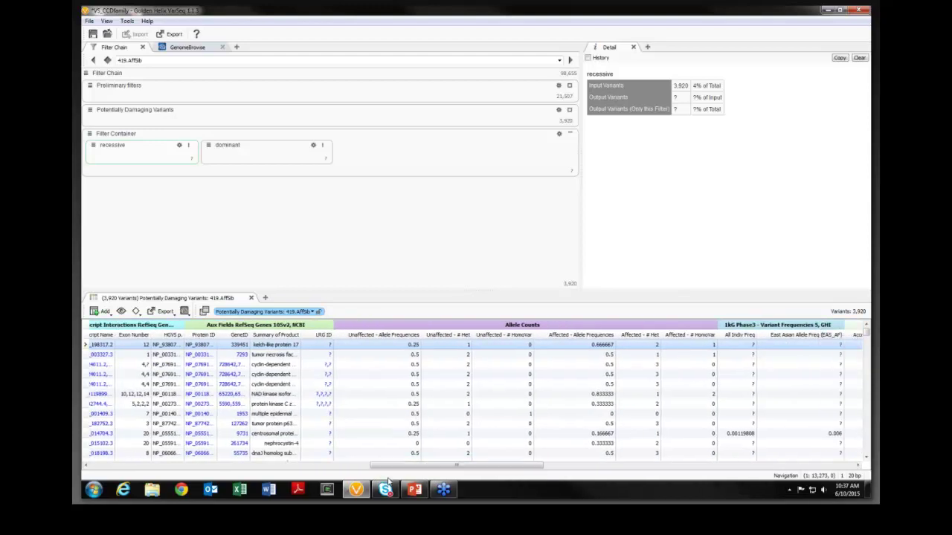
left_click(503, 336)
Create an Affected - # HomoVar filter card keeping only variants equal to 3.
right_click(699, 339)
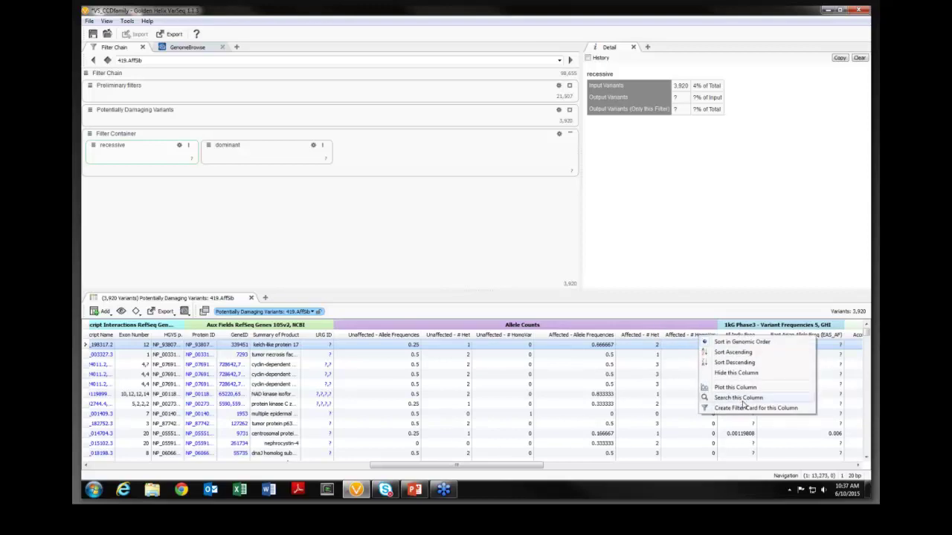
left_click(744, 411)
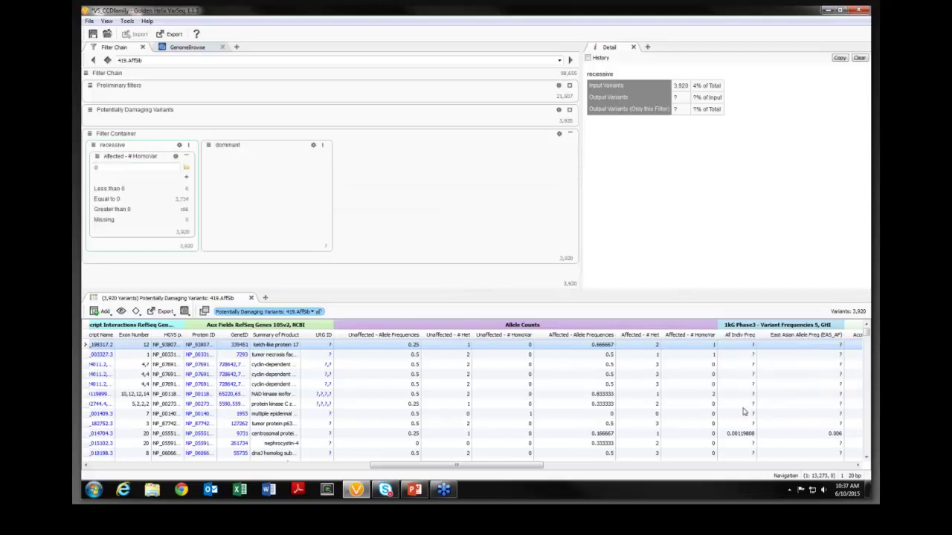
left_click(140, 171)
type("3")
left_click(130, 189)
left_click(266, 215)
left_click(190, 192)
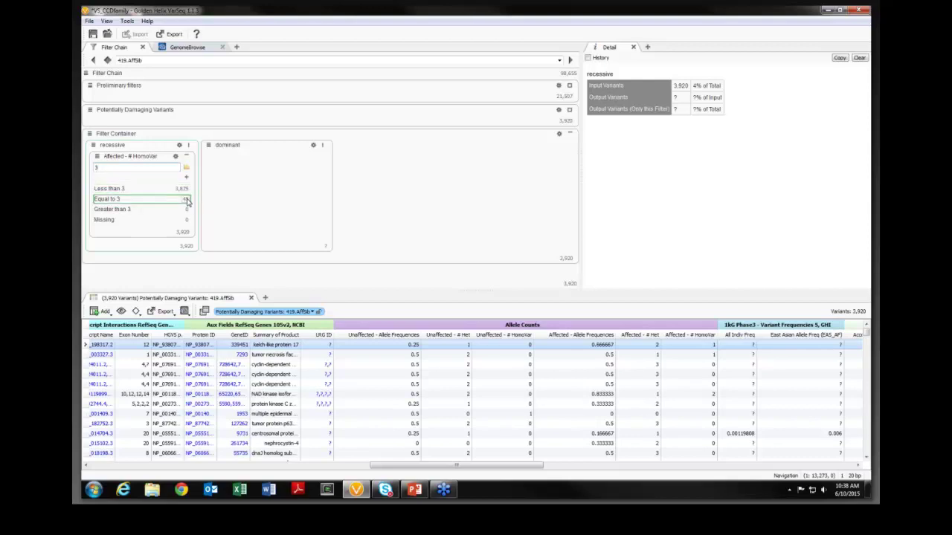
left_click(113, 200)
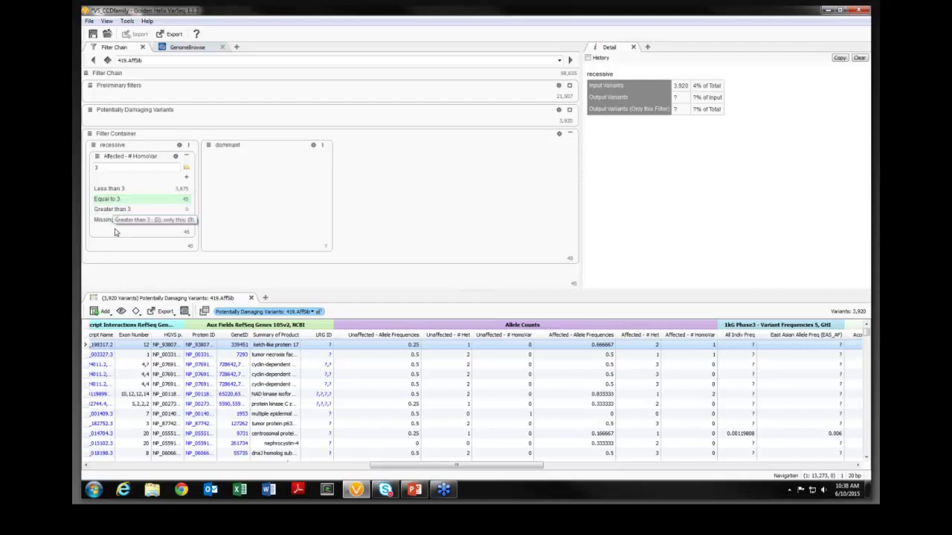
Collapse the card, list the recessive container's 45 variants, and view the Unaffected - Allele Frequencies histogram.
left_click(186, 156)
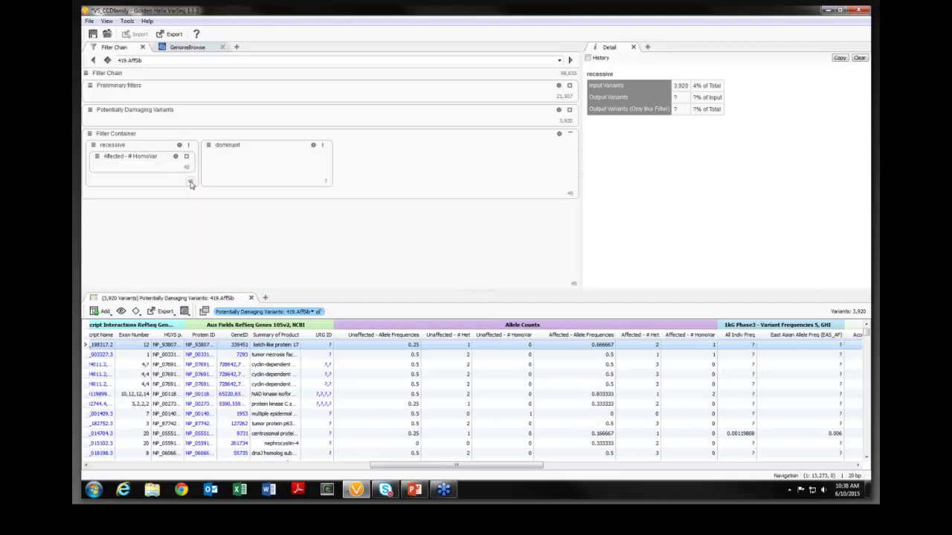
left_click(191, 183)
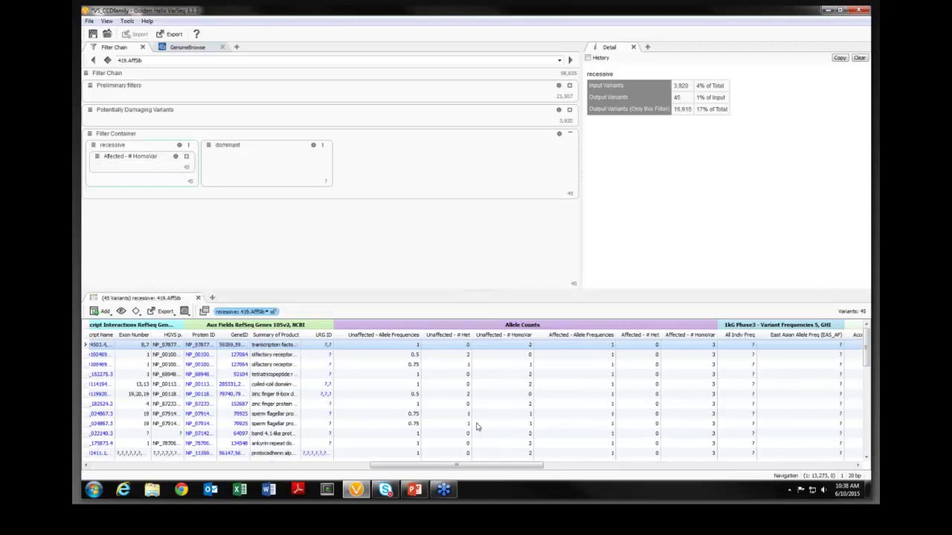
left_click(408, 337)
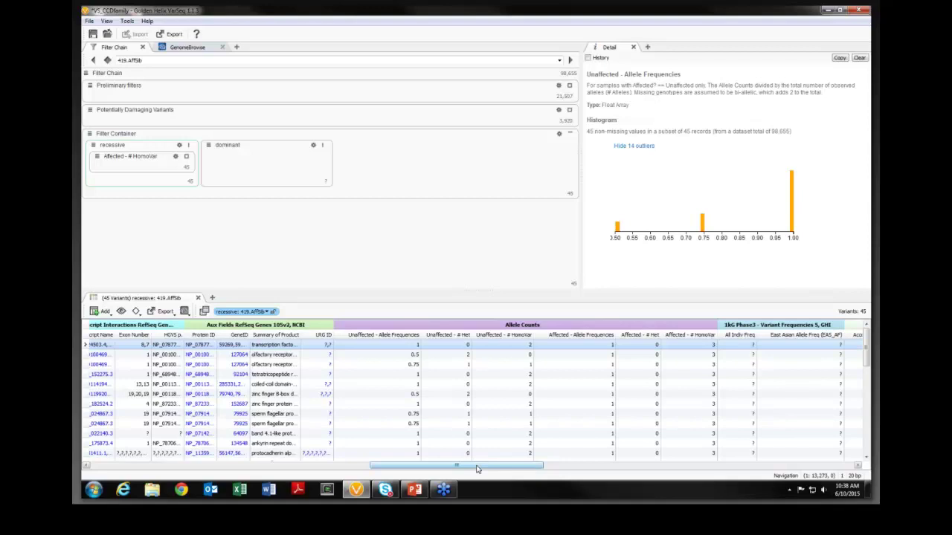
left_click_drag(477, 469, 261, 470)
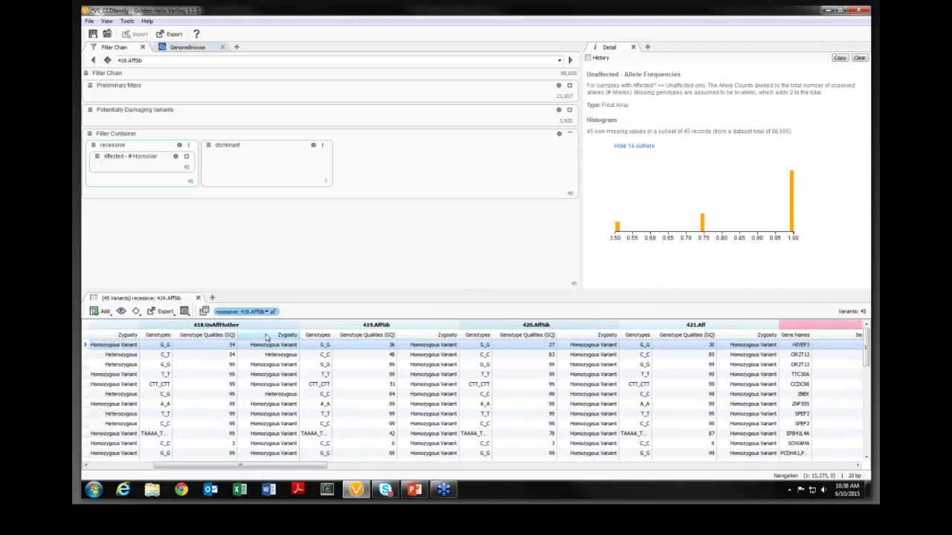
Add a 418.UnAffMother Zygosity filter keeping Heterozygous, Reference and Missing, leaving 4 variants.
right_click(267, 337)
left_click(313, 385)
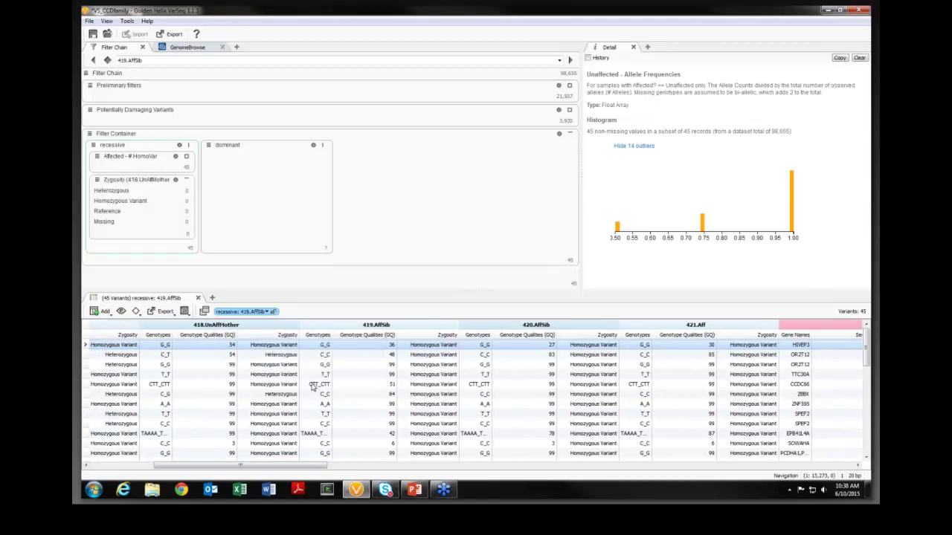
left_click(110, 193)
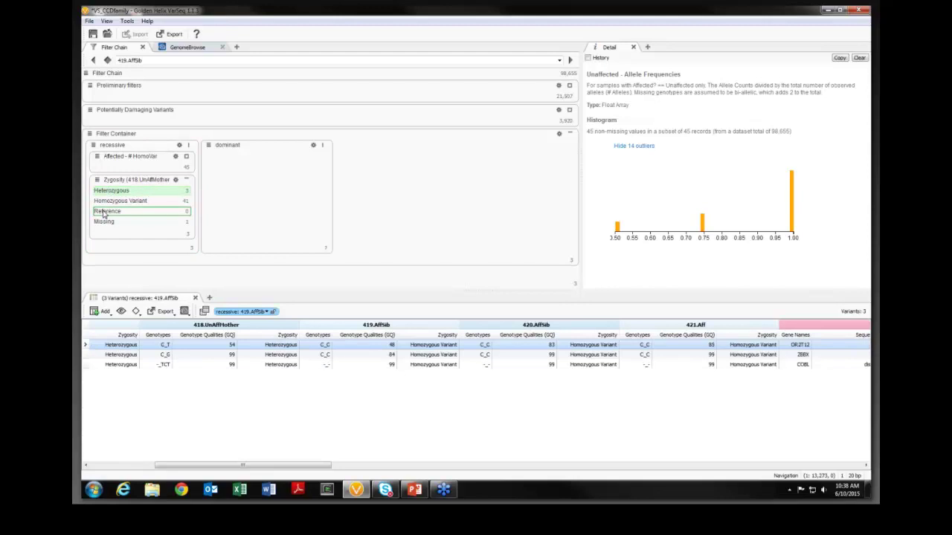
left_click(105, 211)
left_click(104, 222)
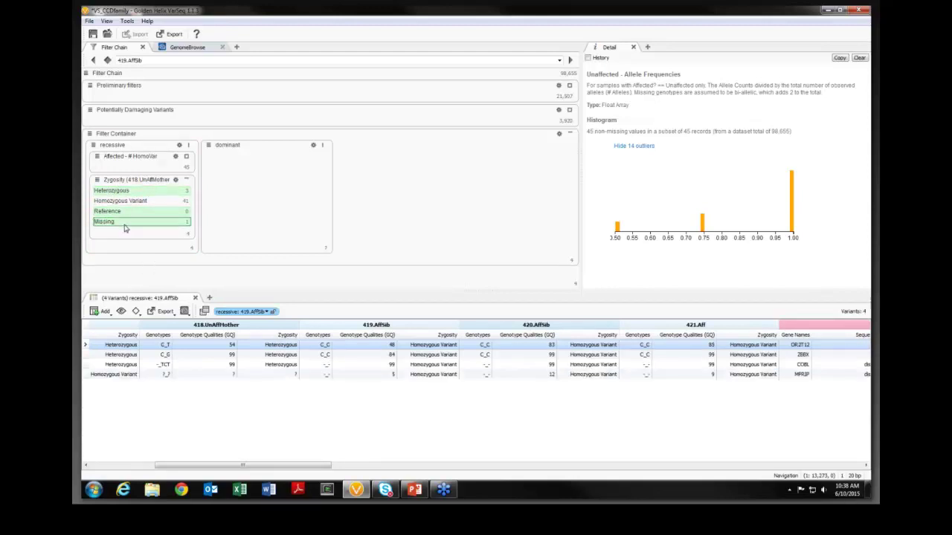
left_click(189, 229)
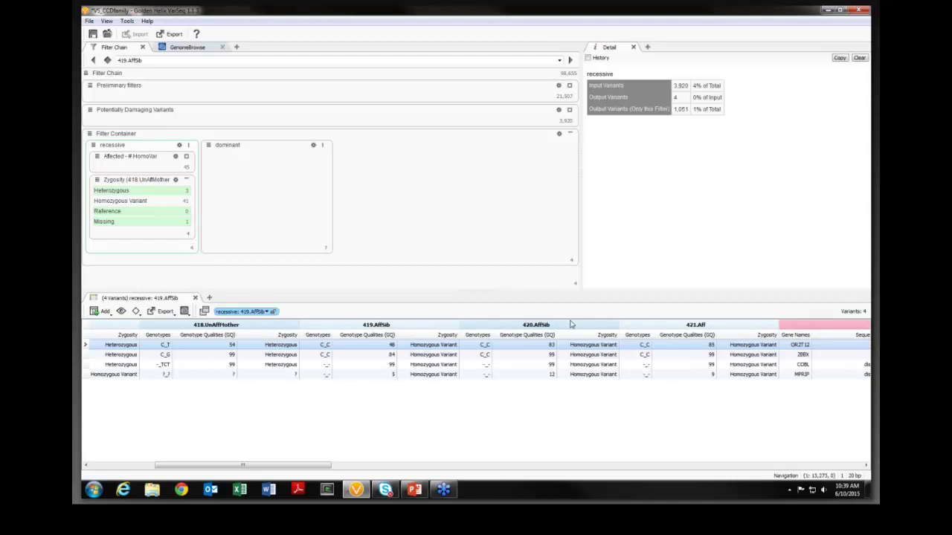
Review the details of the OR2T12, ZBBX, COBL and MPRIP variants in turn.
left_click(288, 348)
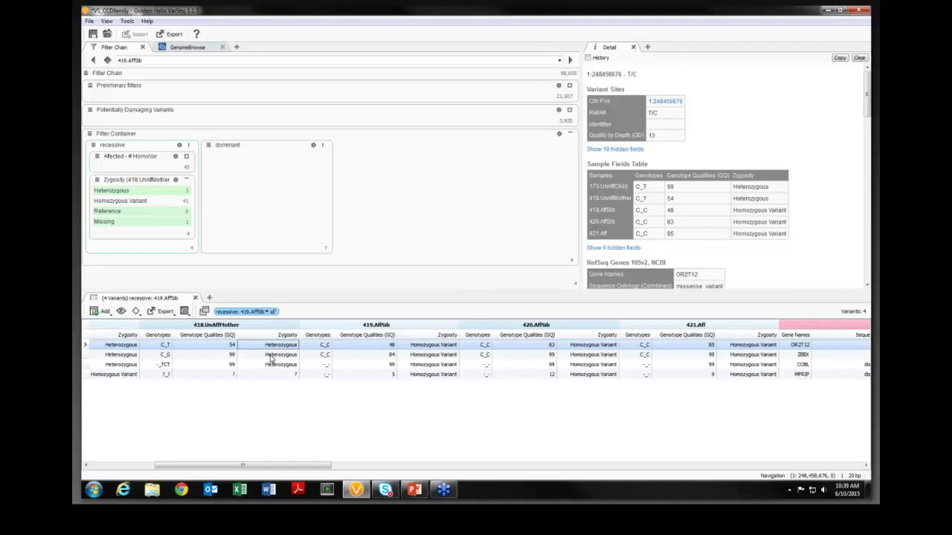
left_click(271, 356)
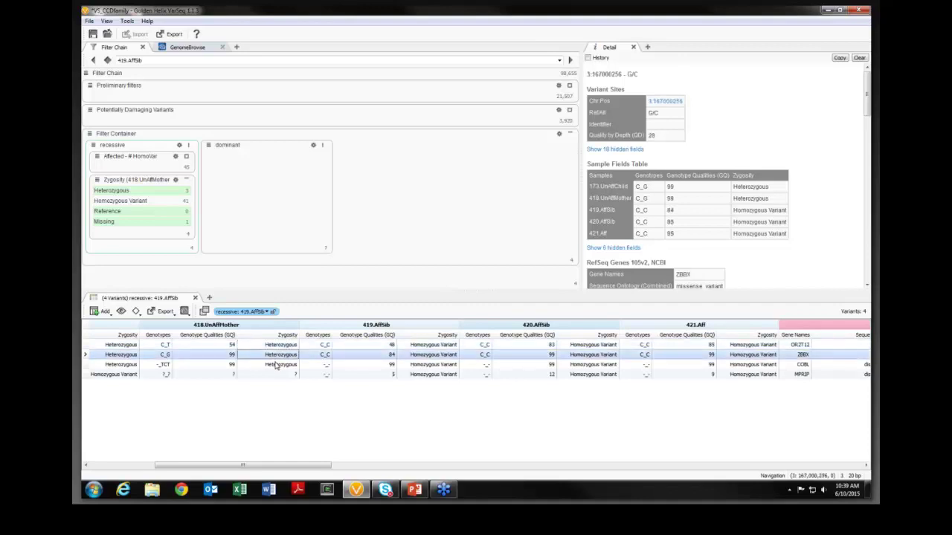
left_click(275, 365)
left_click(275, 374)
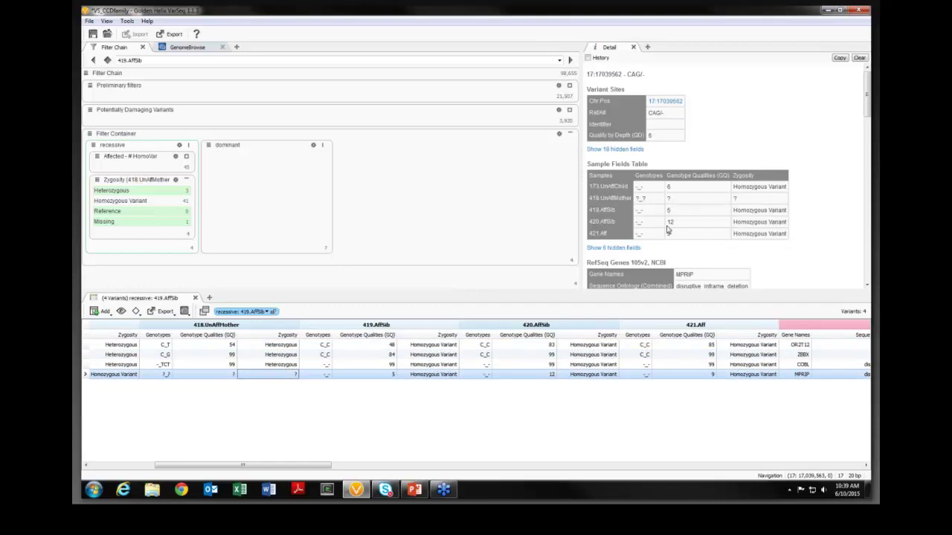
Add Read Depths (DP) to the per-sample fields shown in the table.
left_click(456, 325)
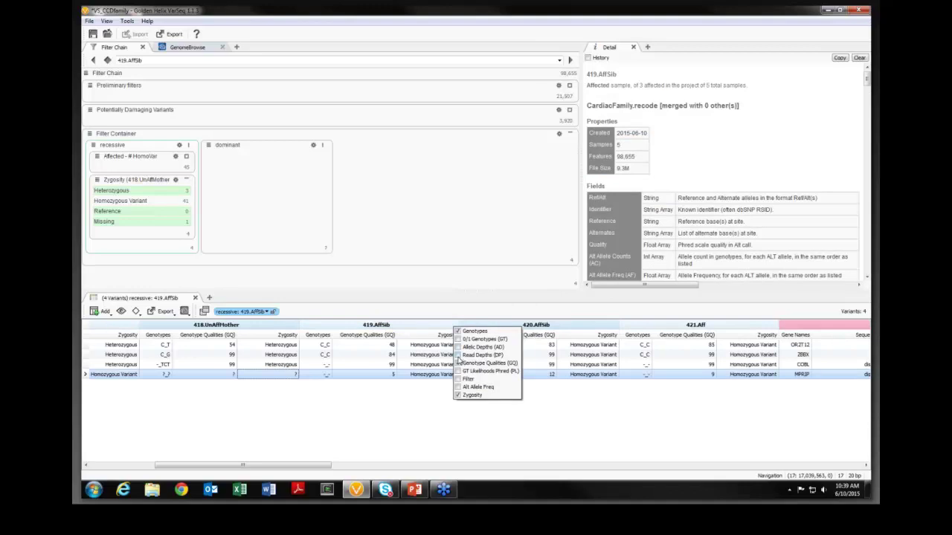
left_click(457, 355)
left_click(378, 375)
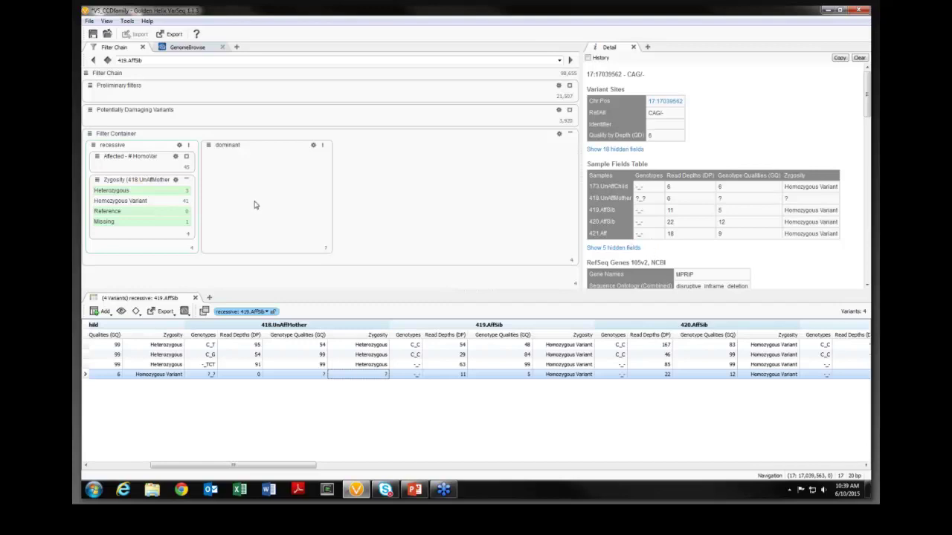
Filter the dominant container on Affected - # Het equal to 3 and list its 1,011 passing variants.
left_click(248, 165)
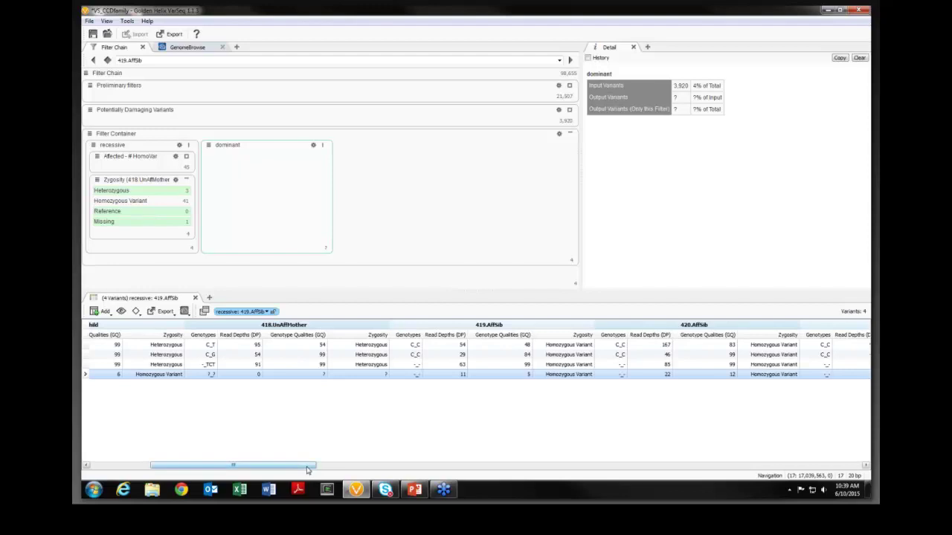
left_click_drag(311, 469, 560, 469)
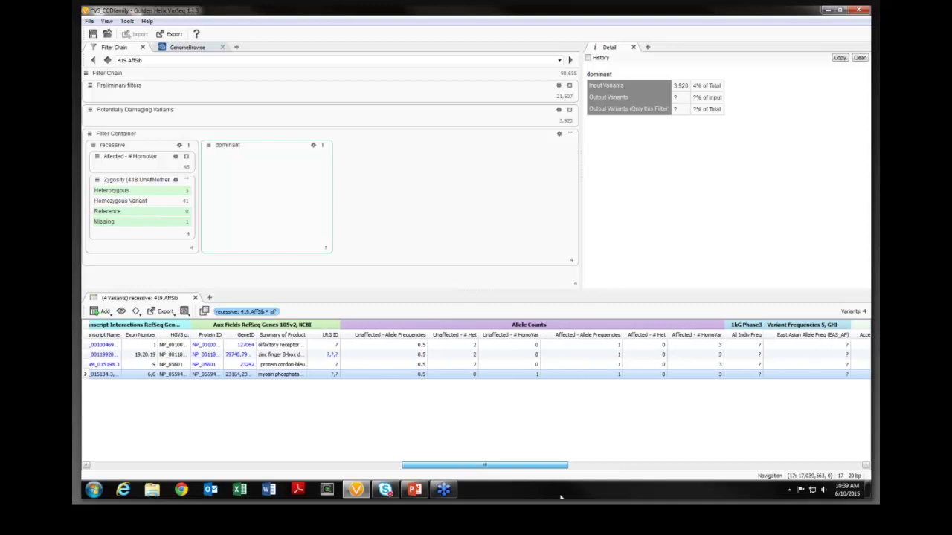
right_click(649, 336)
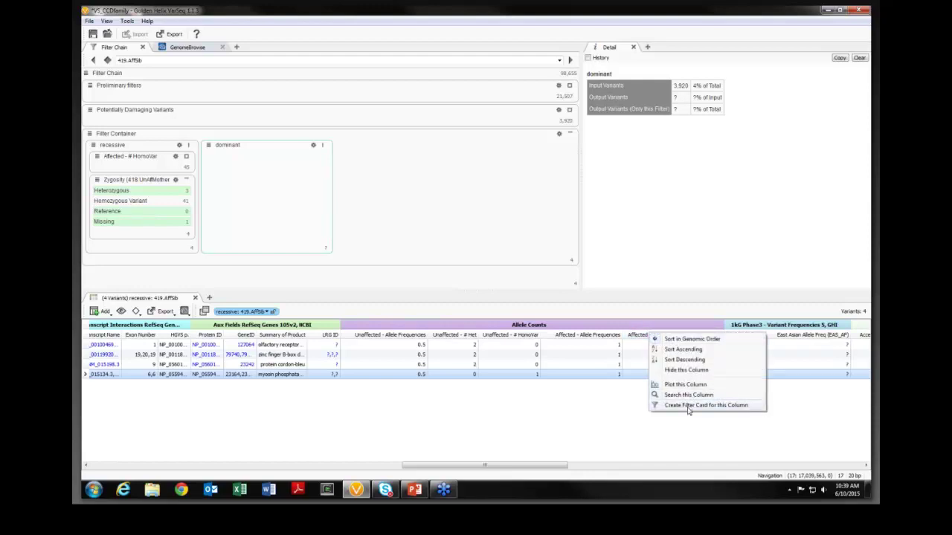
left_click(688, 408)
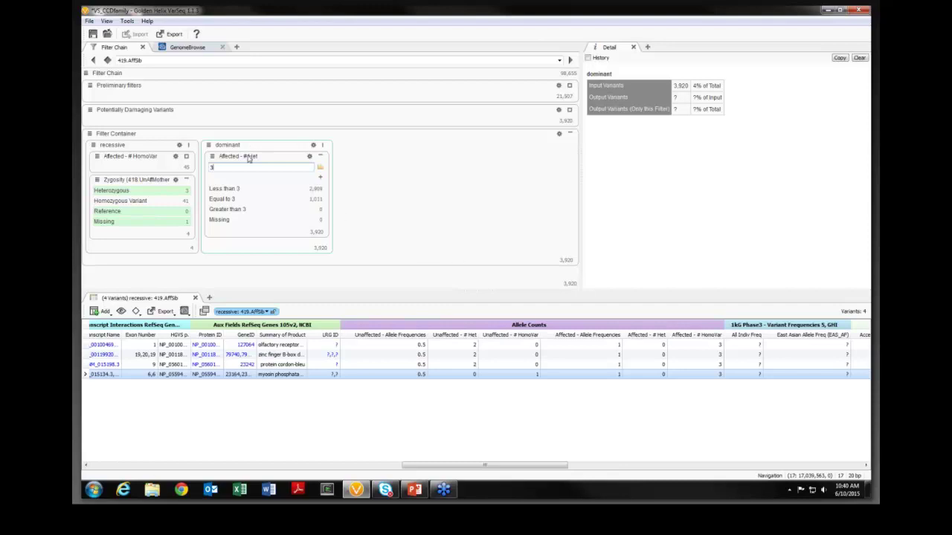
left_click(234, 199)
left_click(234, 199)
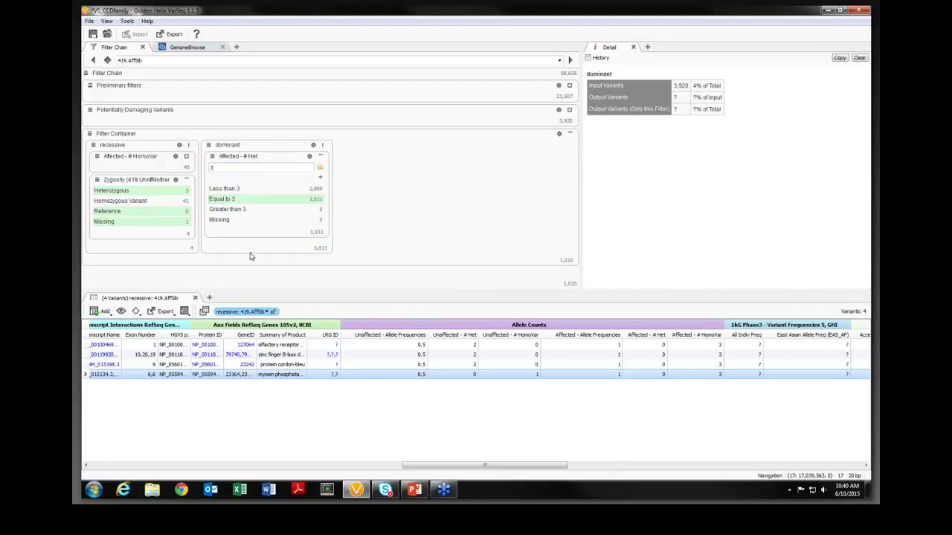
left_click(321, 157)
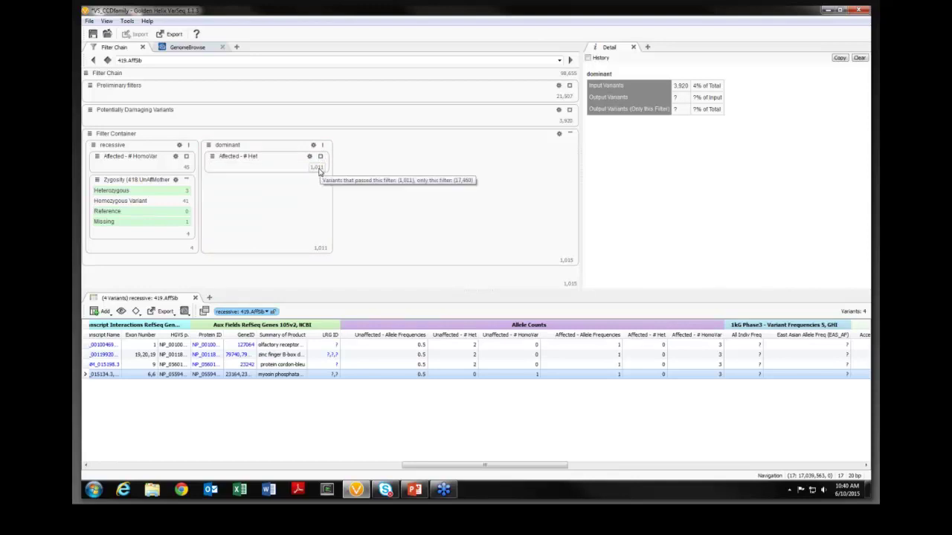
left_click(320, 171)
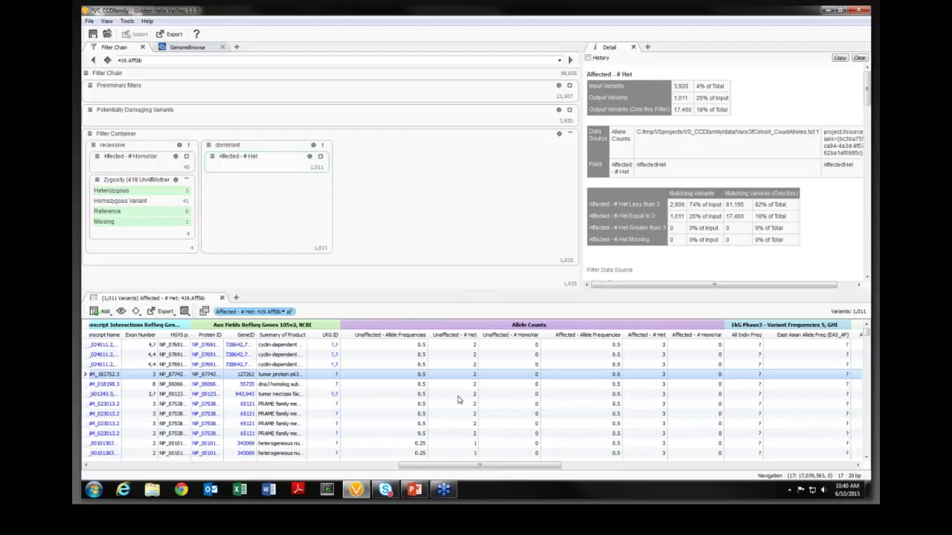
Create a 418.UnAffMother Zygosity filter card keeping only Reference and Missing calls, leaving 171 variants.
left_click_drag(493, 466, 246, 490)
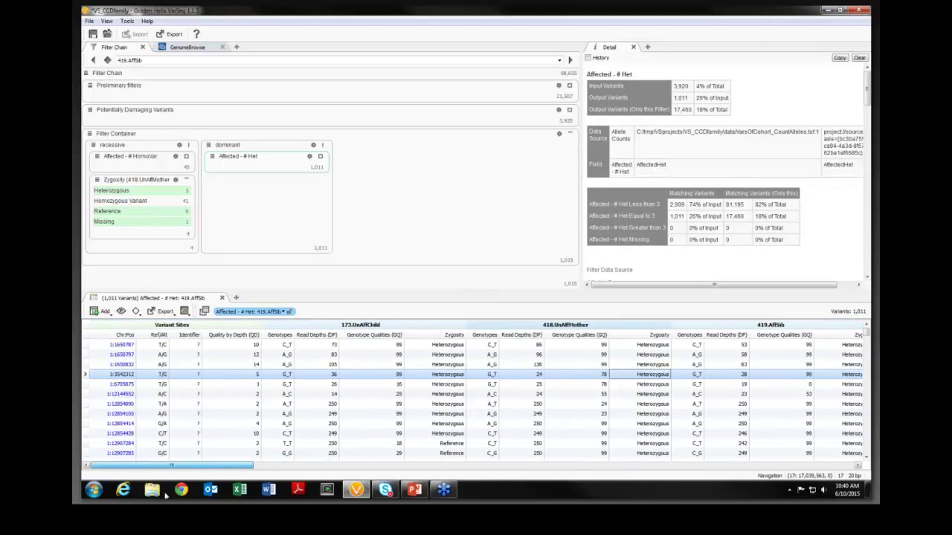
right_click(639, 339)
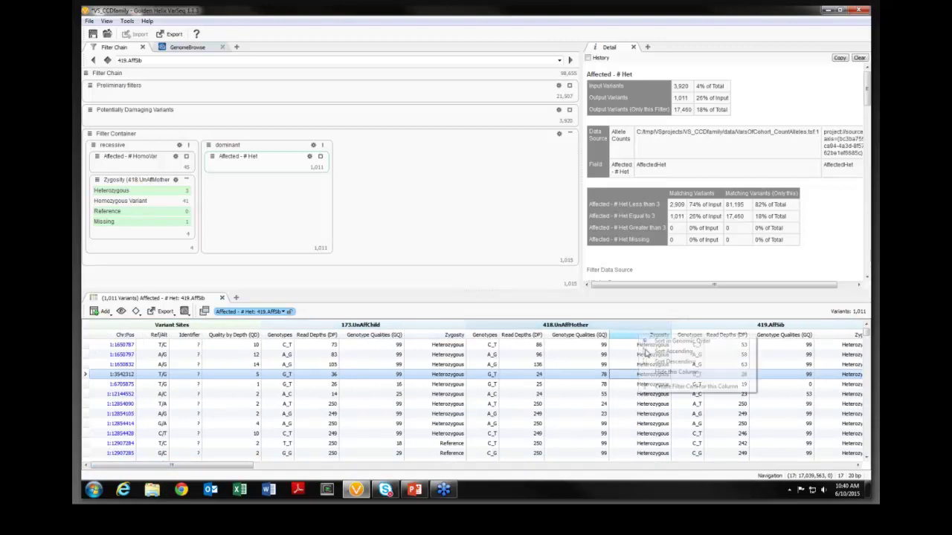
left_click(668, 387)
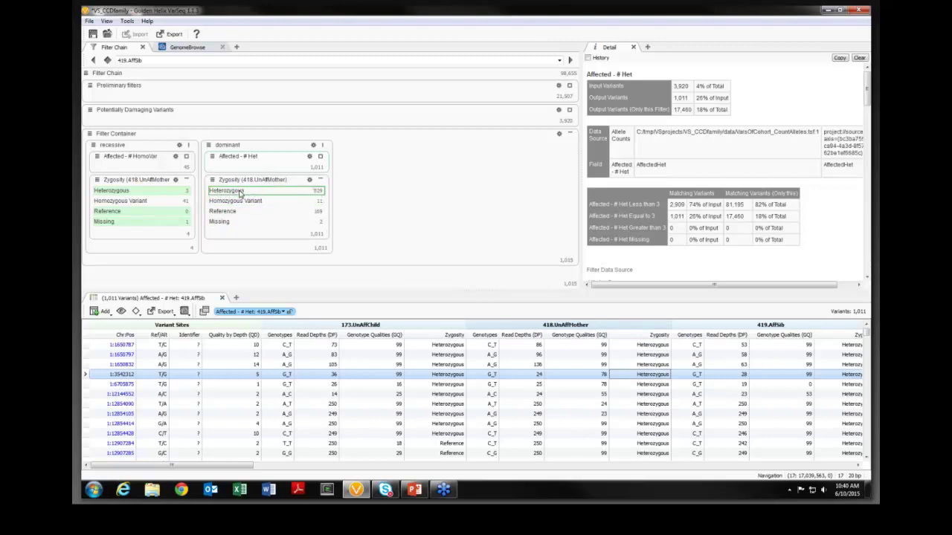
left_click(241, 192)
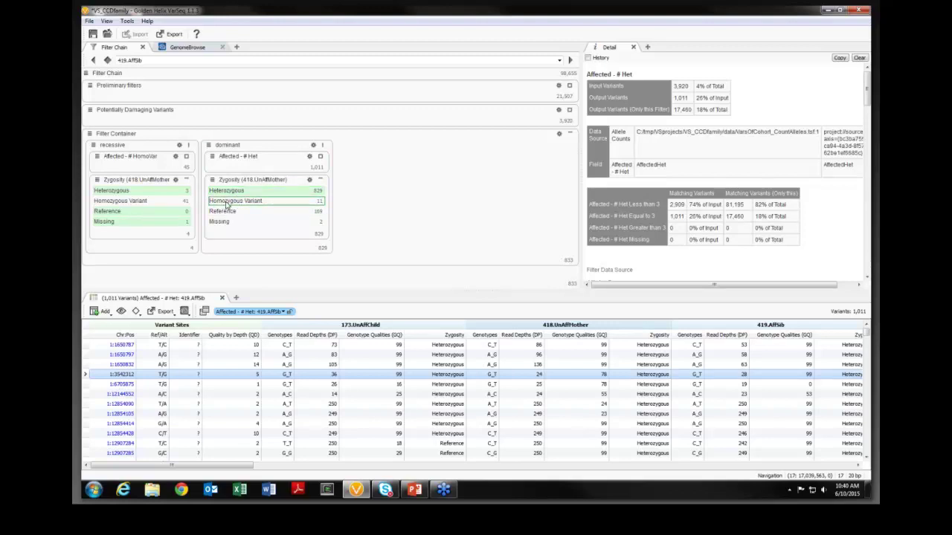
left_click(227, 191)
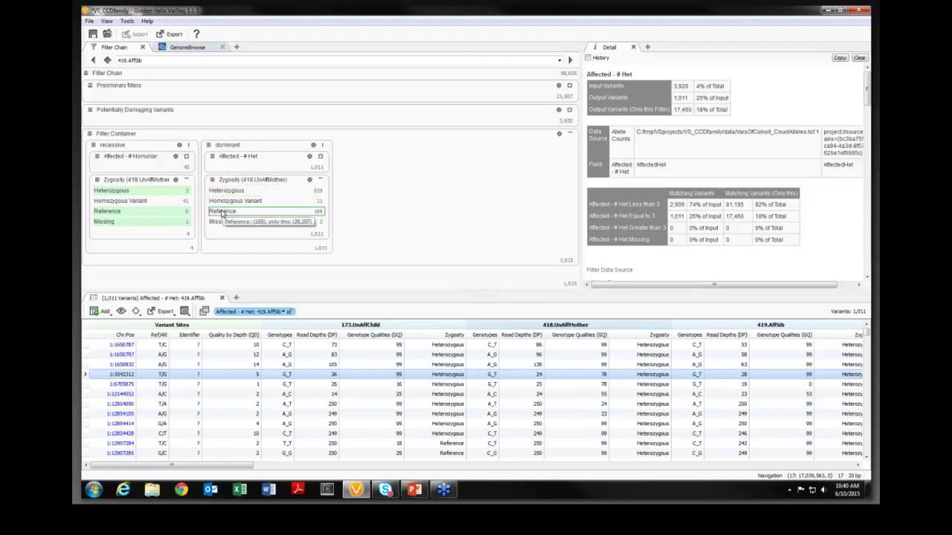
left_click(221, 212)
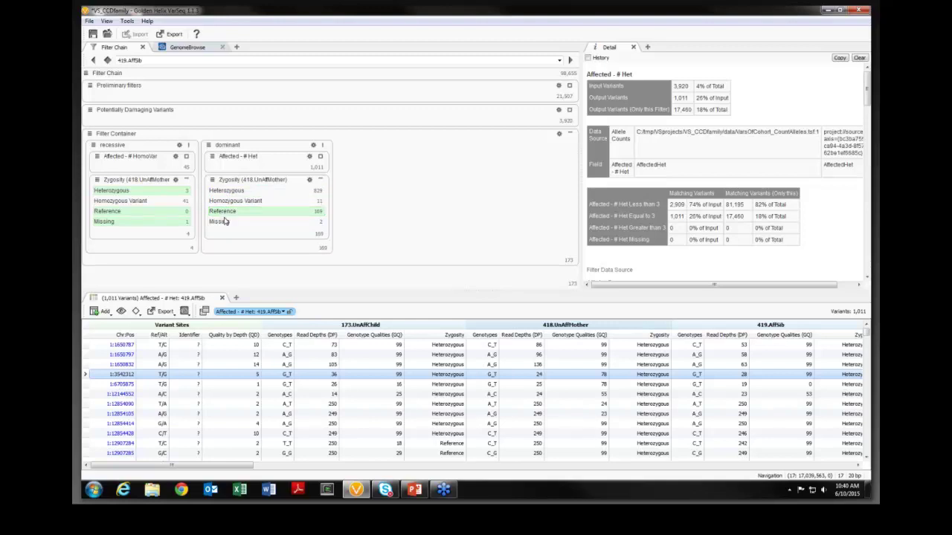
left_click(224, 223)
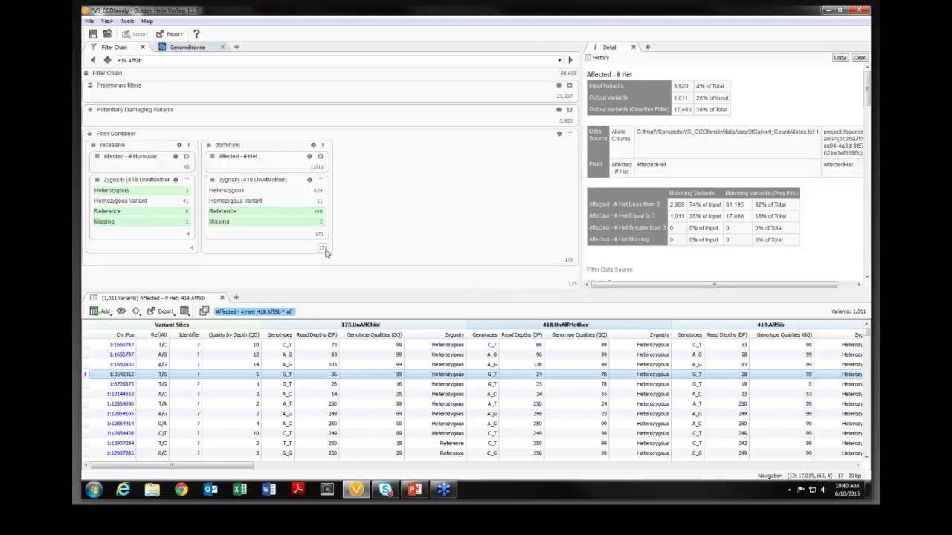
mouse_move(325, 253)
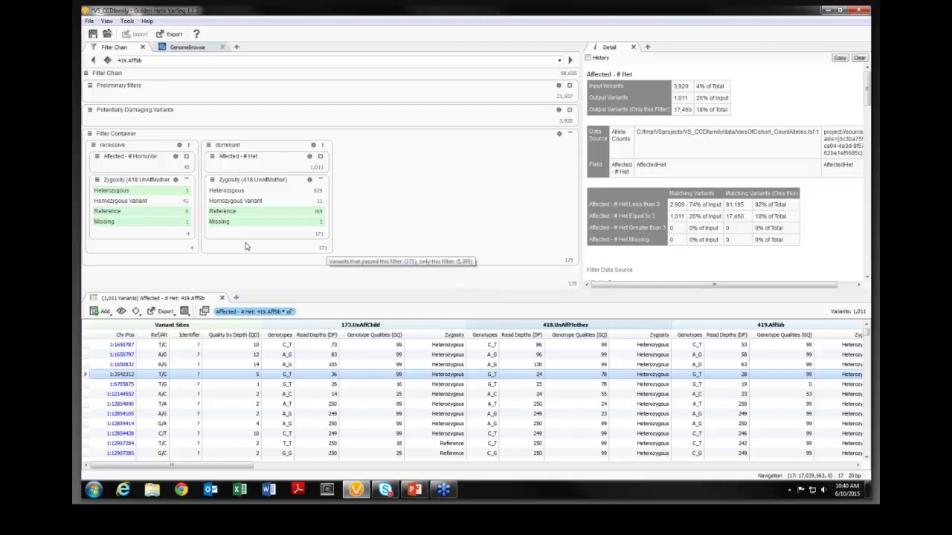
Show the Filter Container's 175 variants in a taller table and group them by Gene Names.
left_click(571, 265)
left_click(569, 133)
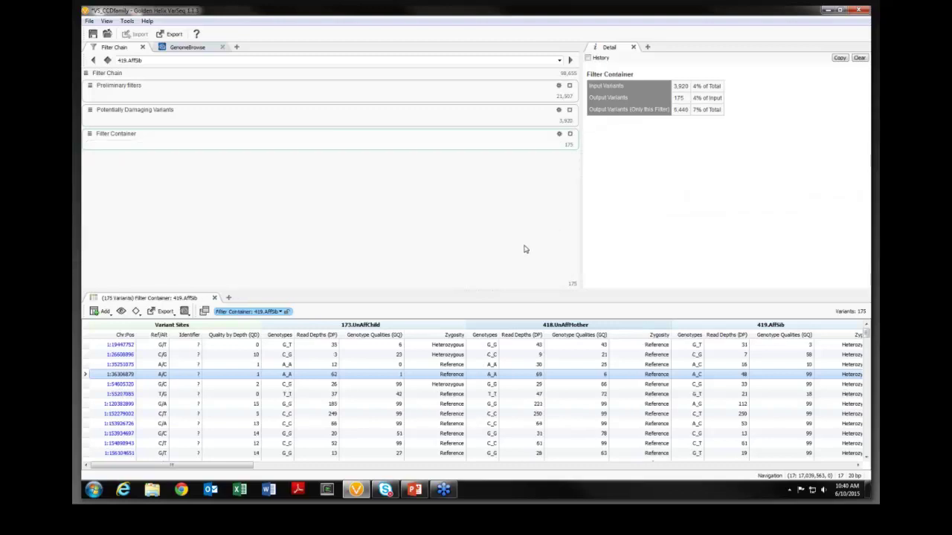
left_click_drag(476, 294, 475, 162)
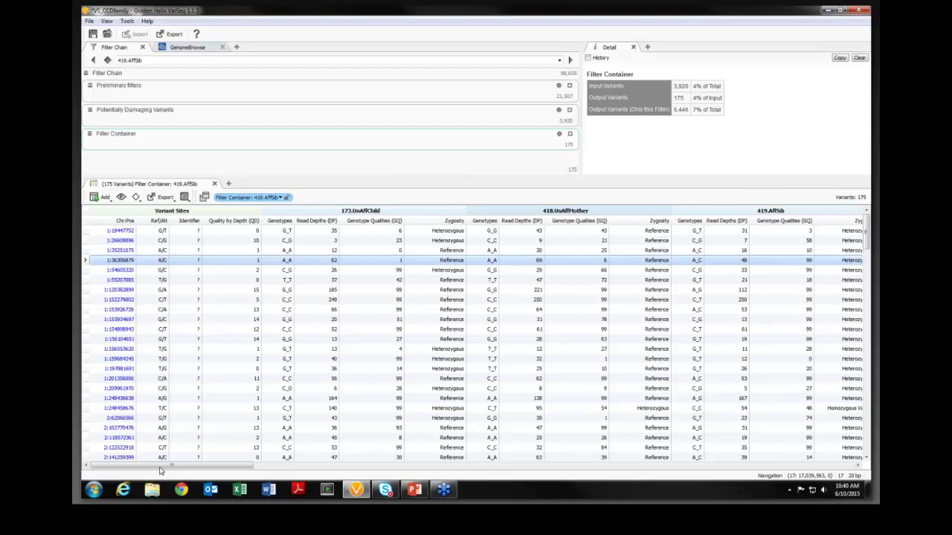
left_click_drag(171, 470, 355, 476)
right_click(449, 220)
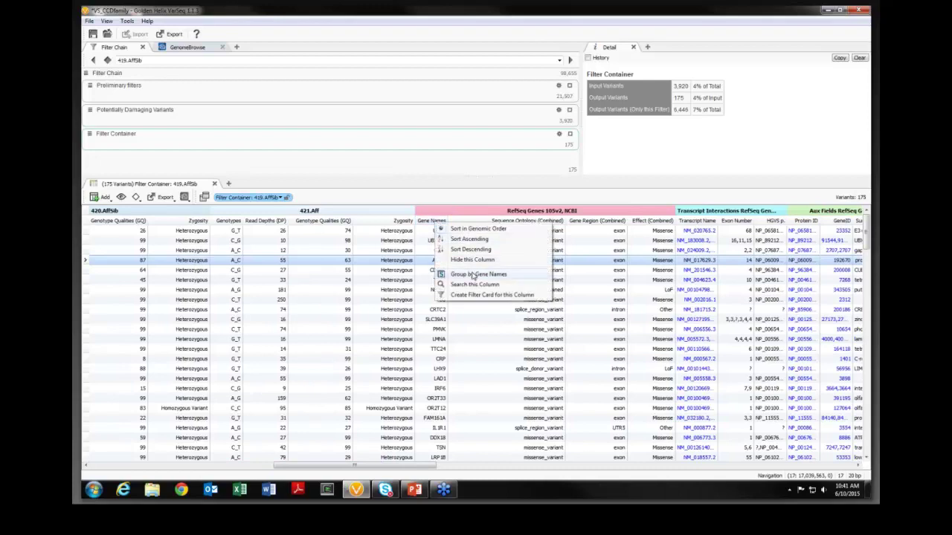
left_click(460, 276)
left_click(475, 253)
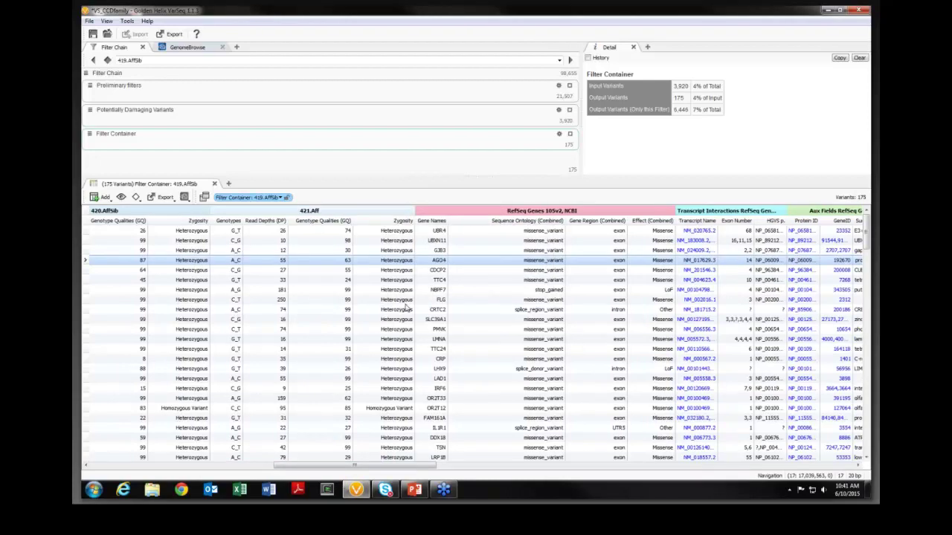
Open the 162-gene list beside the Filter Container results and widen it slightly.
left_click(250, 184)
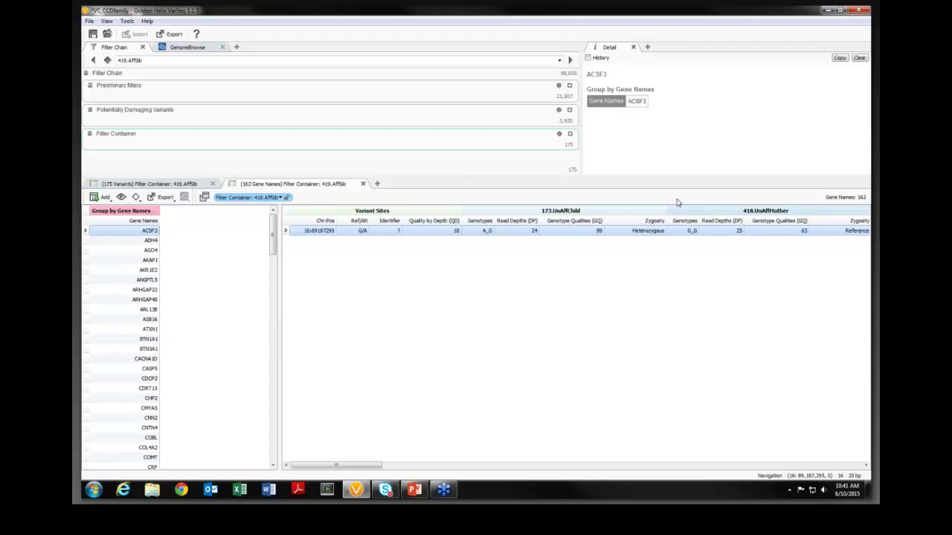
left_click(570, 125)
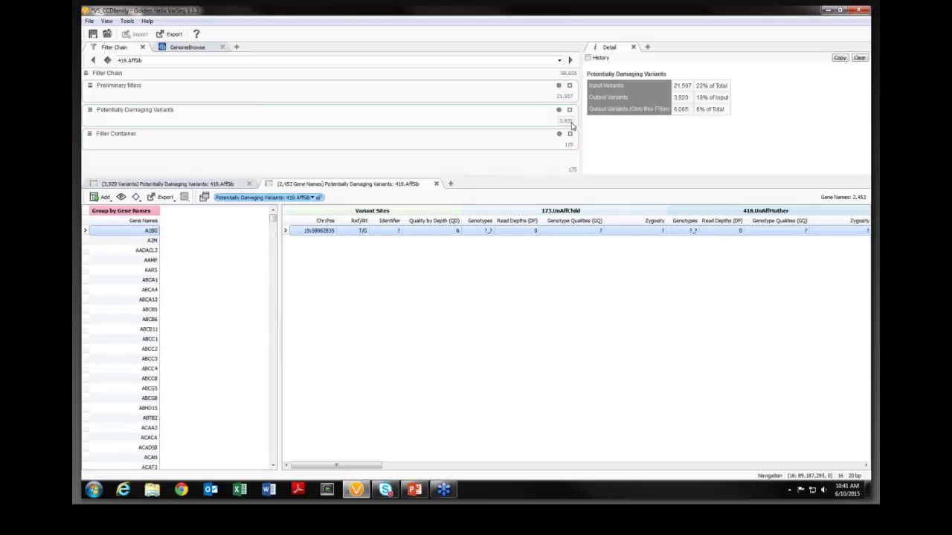
mouse_move(570, 123)
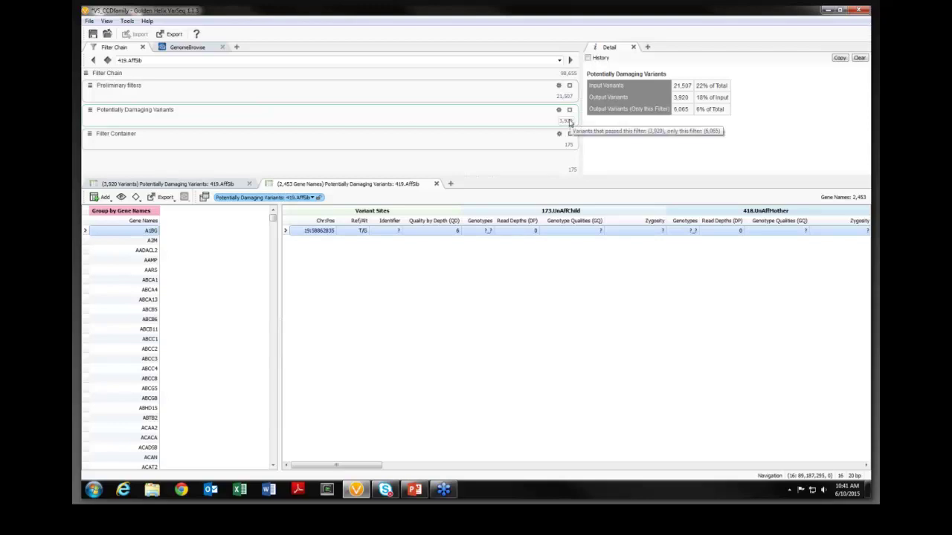
left_click(570, 147)
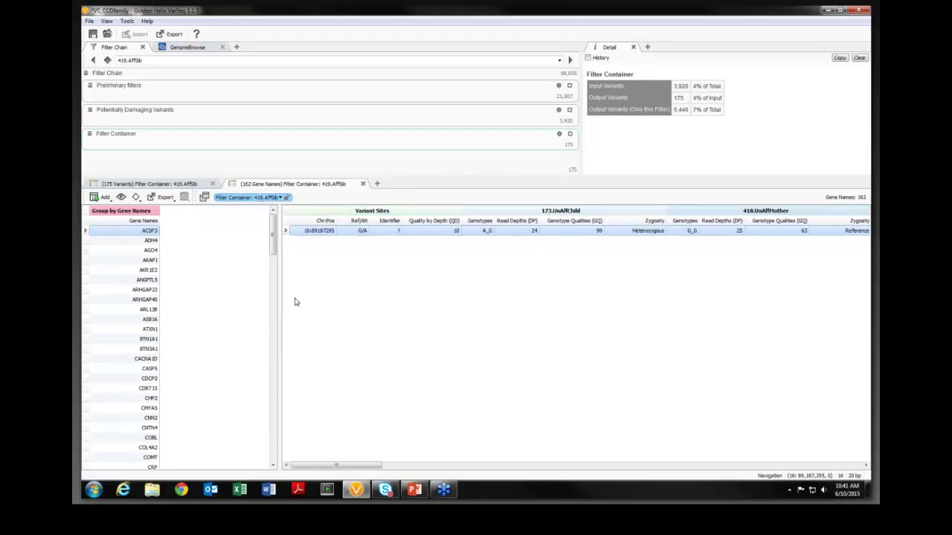
left_click_drag(280, 317, 291, 318)
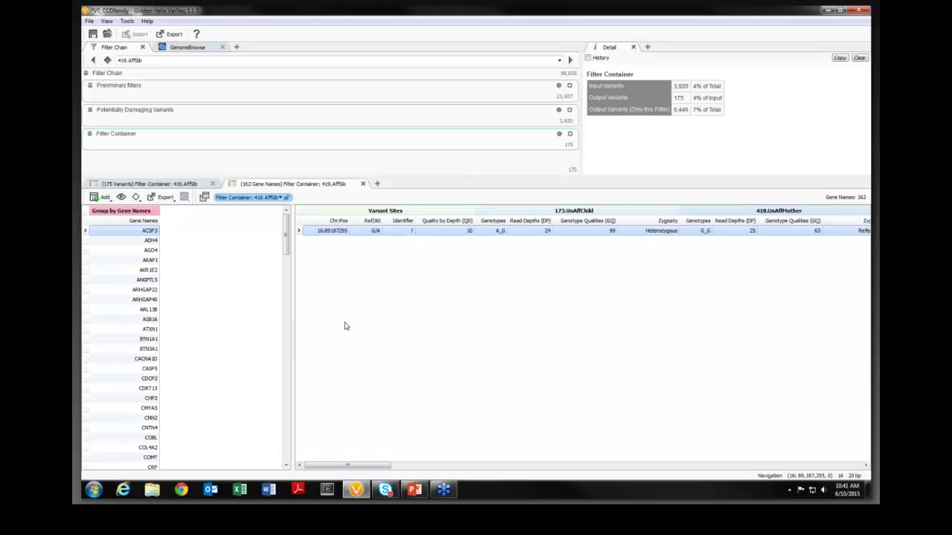
Start PhoRank Gene Ranking on the Gene Names from Group by Gene Names.
left_click(106, 198)
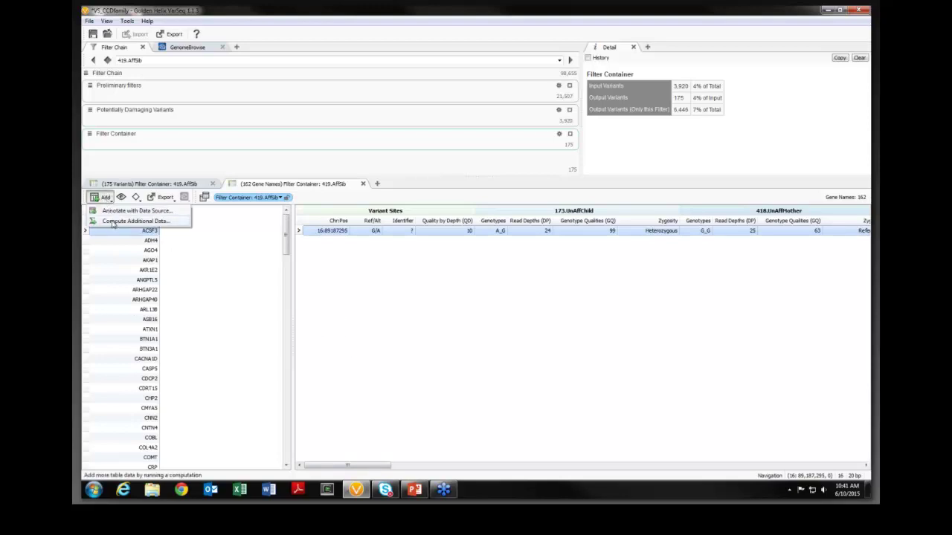
left_click(113, 221)
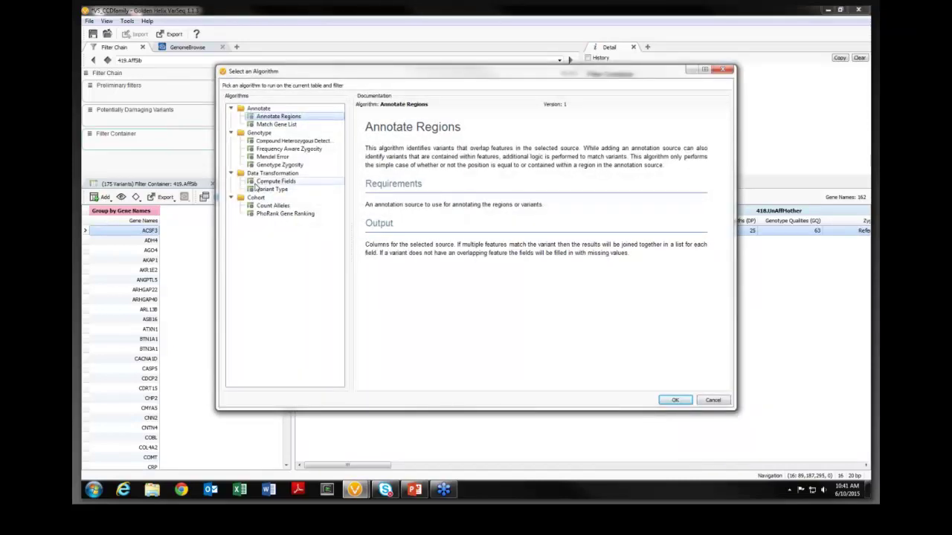
left_click(275, 214)
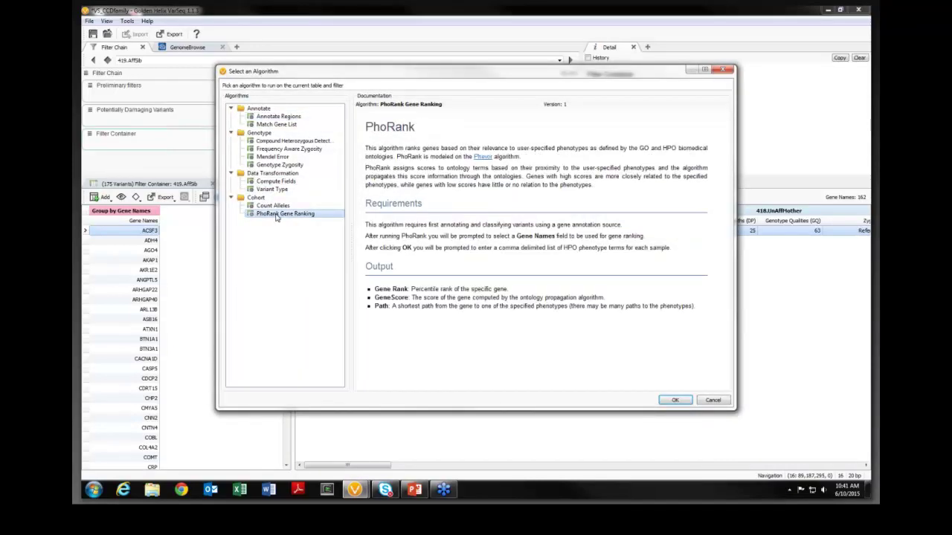
left_click(674, 400)
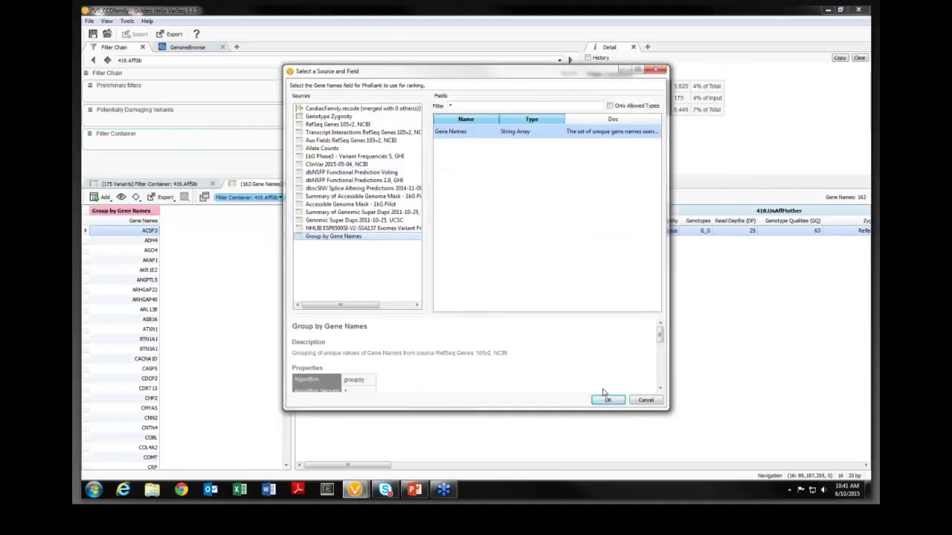
left_click(607, 400)
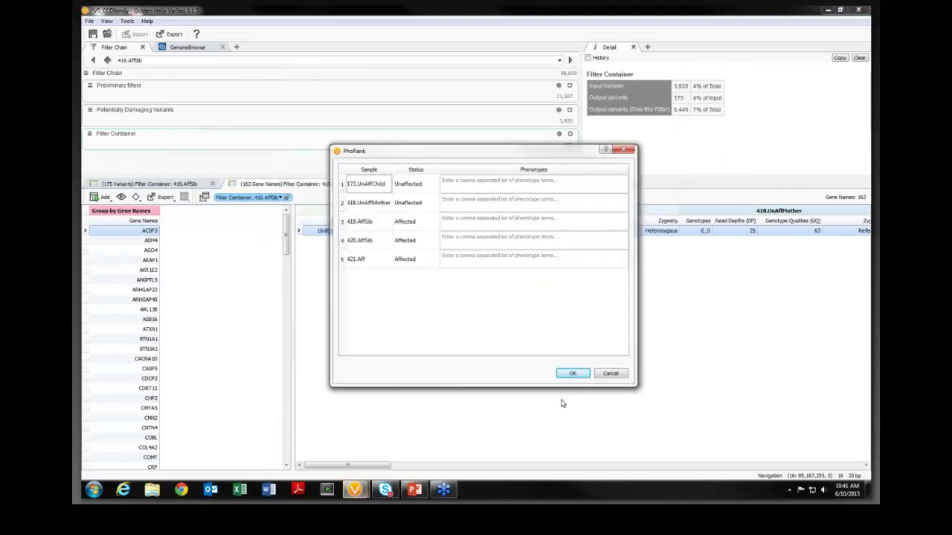
Enter 'abnormal atrioventricular conduction' as 419.AffSib's phenotype and run PhoRank.
left_click(480, 218)
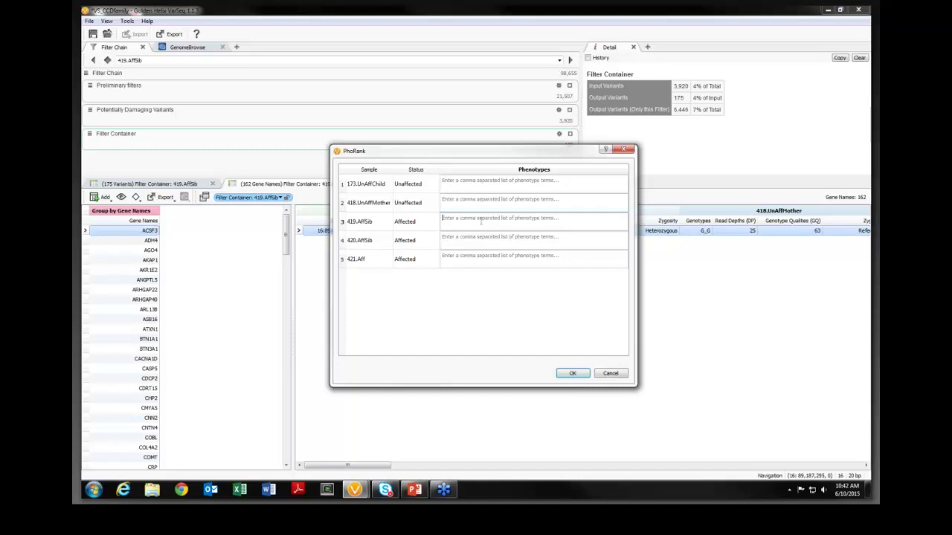
type("conductio")
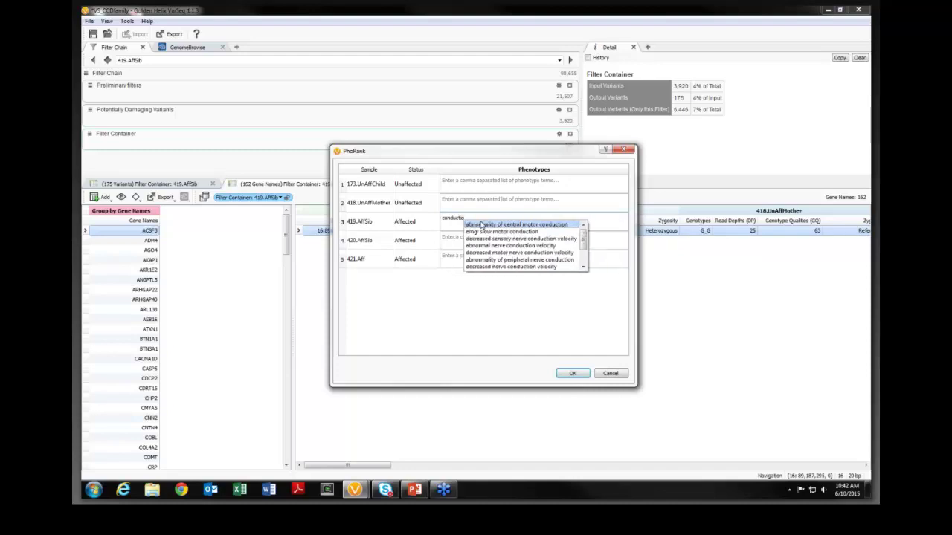
key("BackSpace")
type("on")
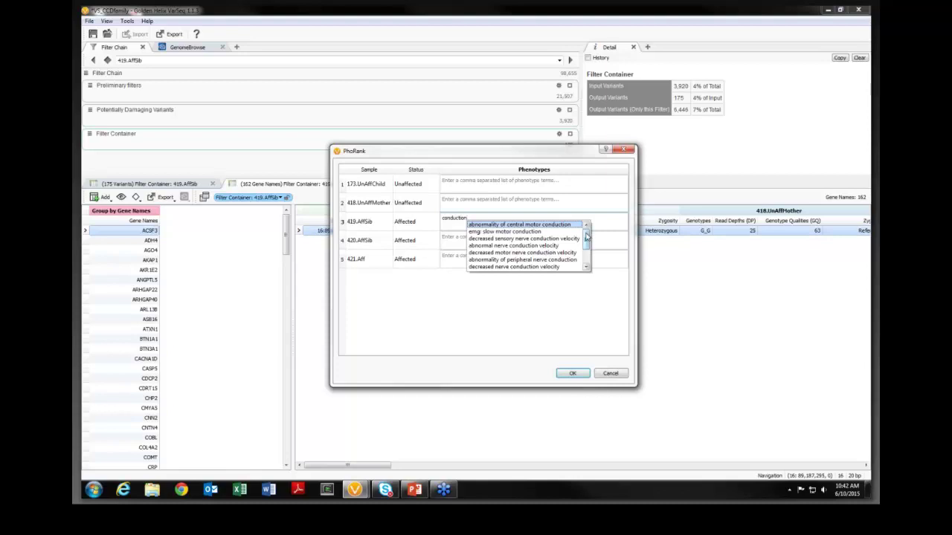
left_click_drag(587, 237, 588, 253)
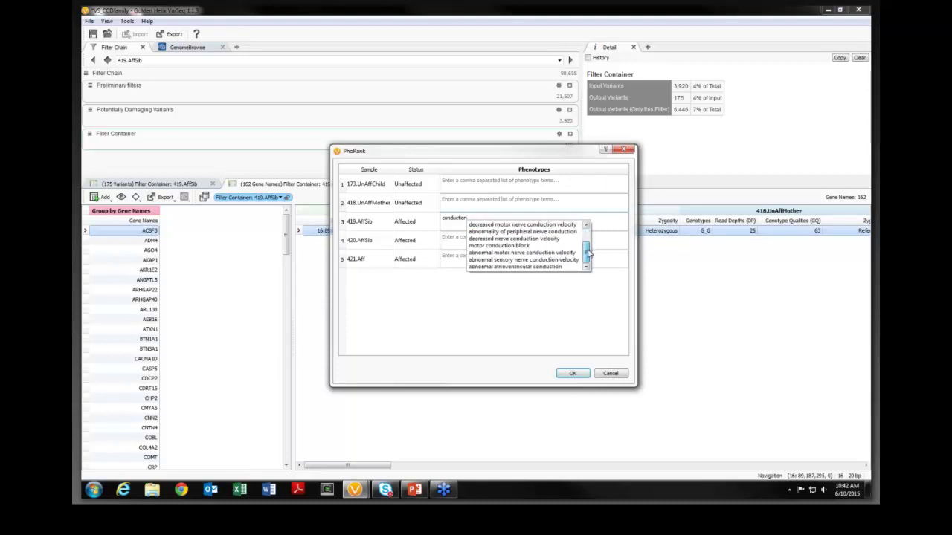
left_click(506, 269)
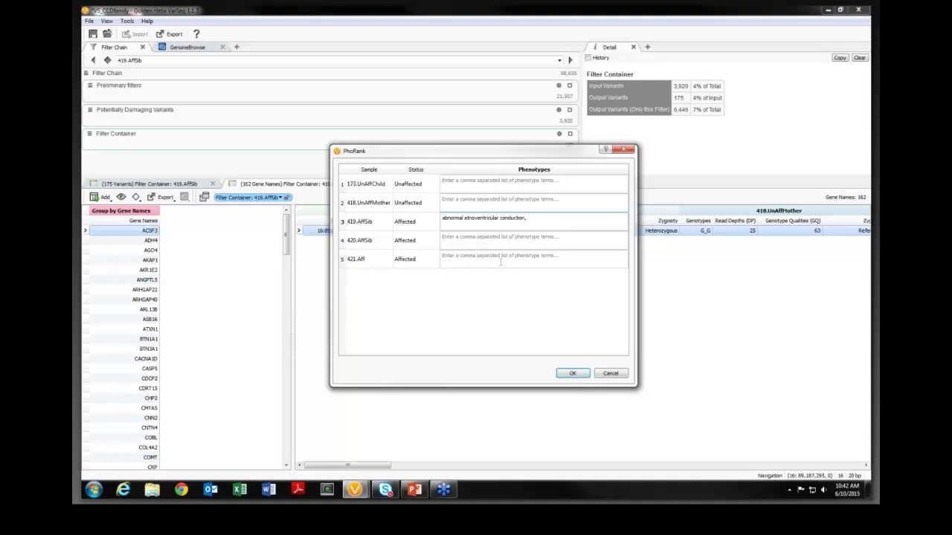
left_click(563, 374)
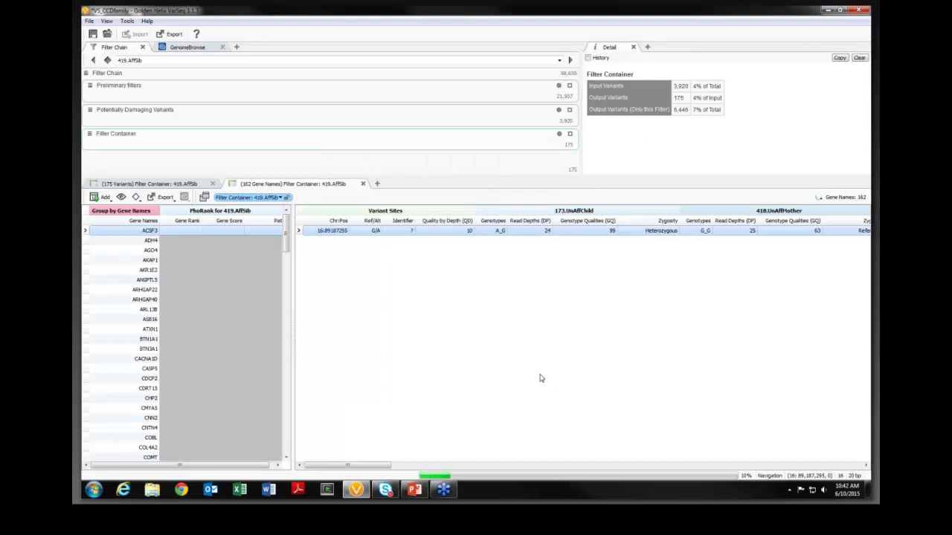
Widen the gene list's PhoRank columns, then show the 175-variant table with a wider PhoRank Path column.
left_click_drag(294, 328, 351, 324)
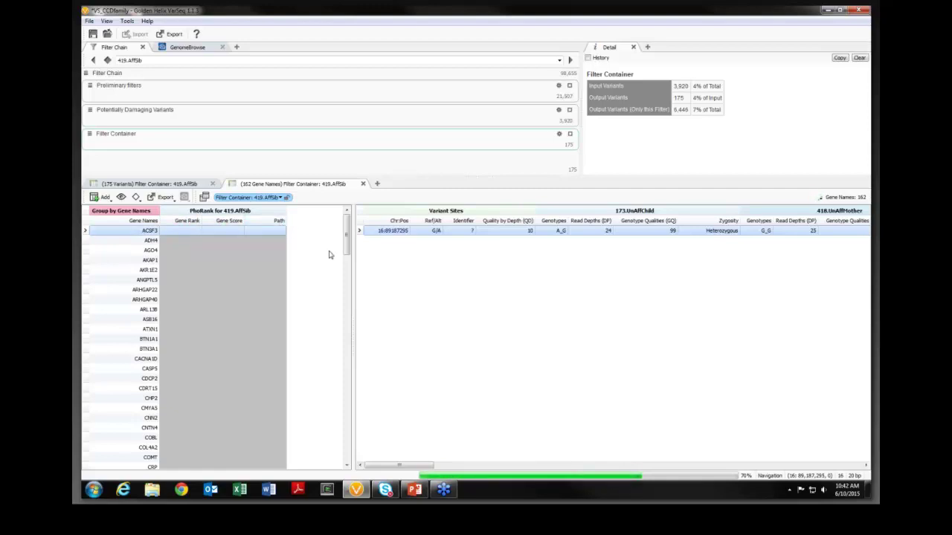
left_click_drag(352, 319, 429, 320)
left_click_drag(287, 221, 399, 232)
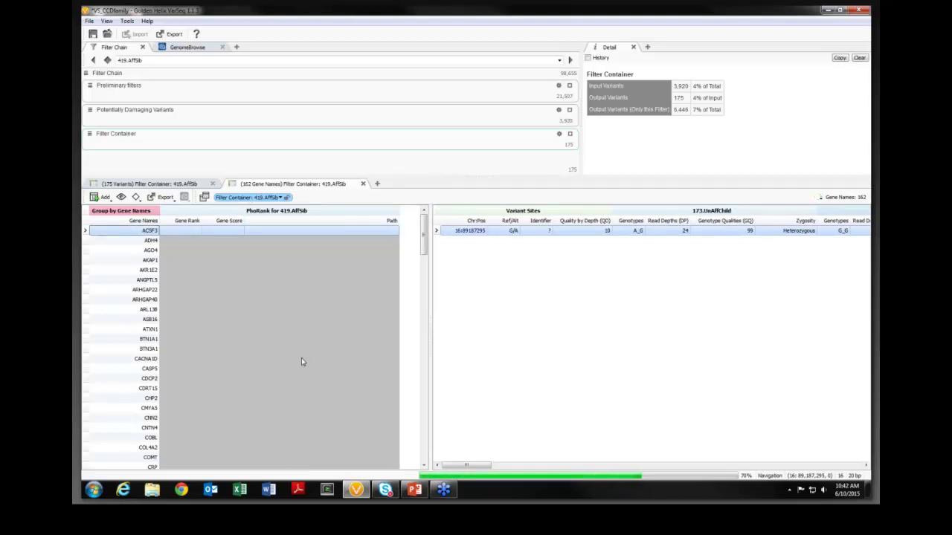
left_click(144, 185)
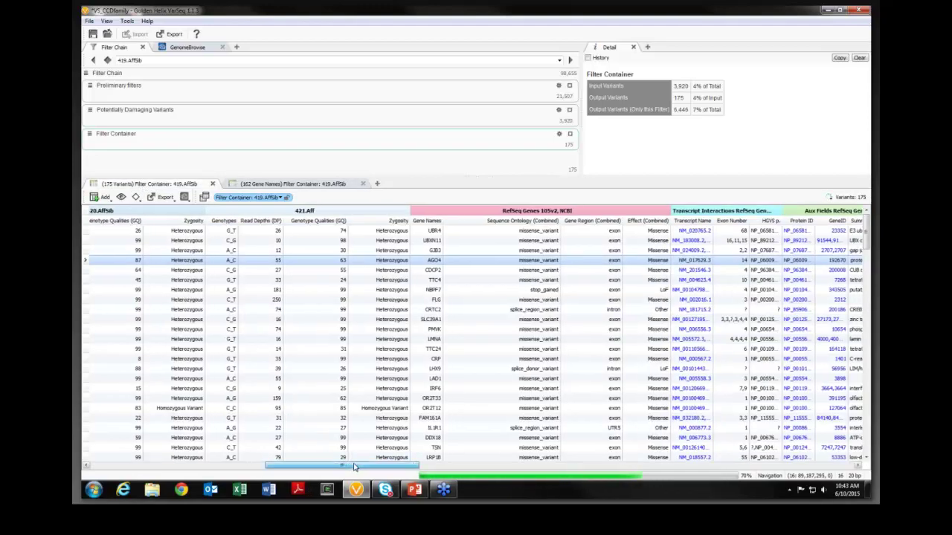
left_click_drag(346, 467, 773, 474)
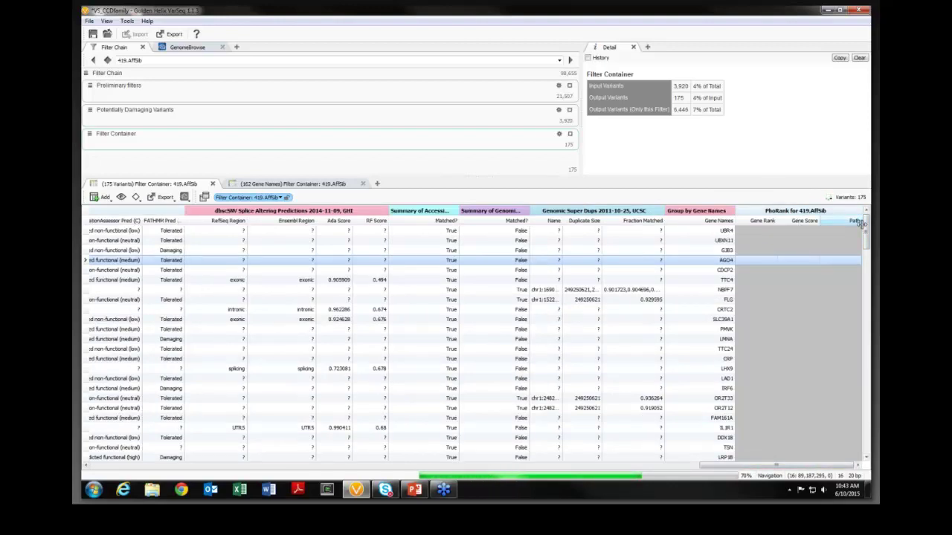
left_click_drag(861, 221, 870, 221)
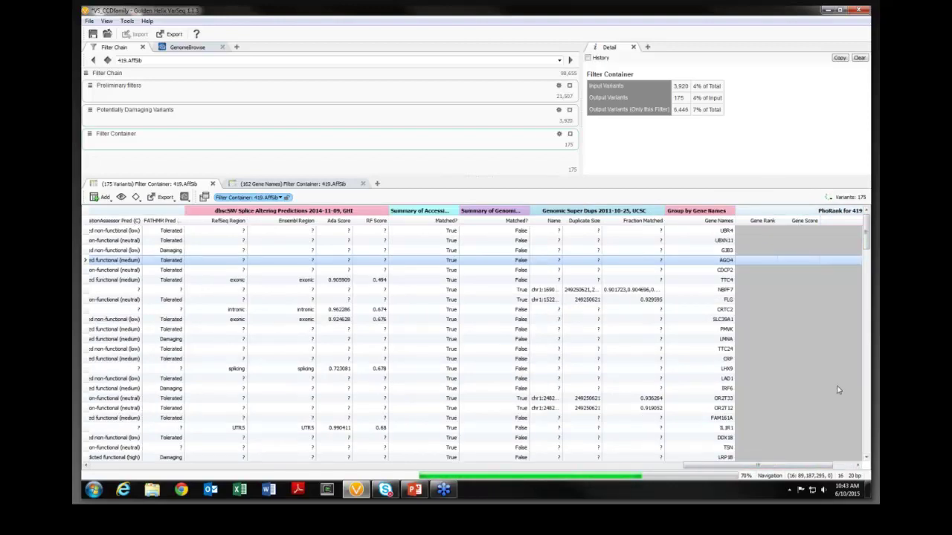
left_click_drag(812, 466, 835, 467)
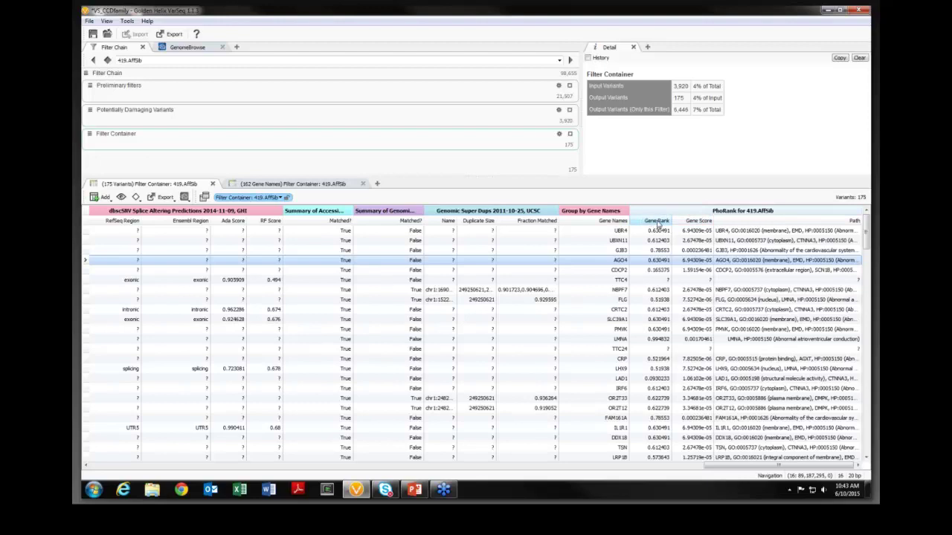
Sort variants by PhoRank Gene Rank descending, view its histogram, and select the top LMNA variant.
right_click(663, 222)
left_click(687, 248)
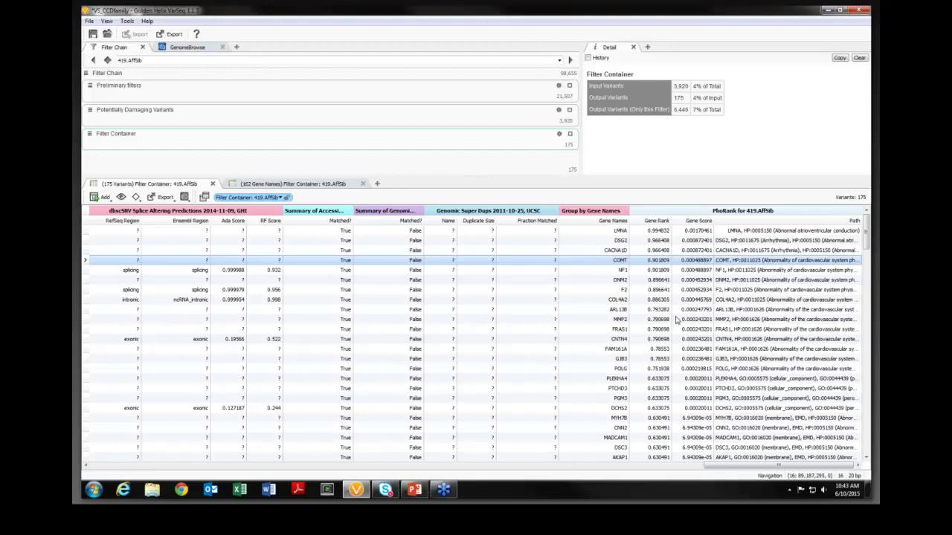
left_click(659, 223)
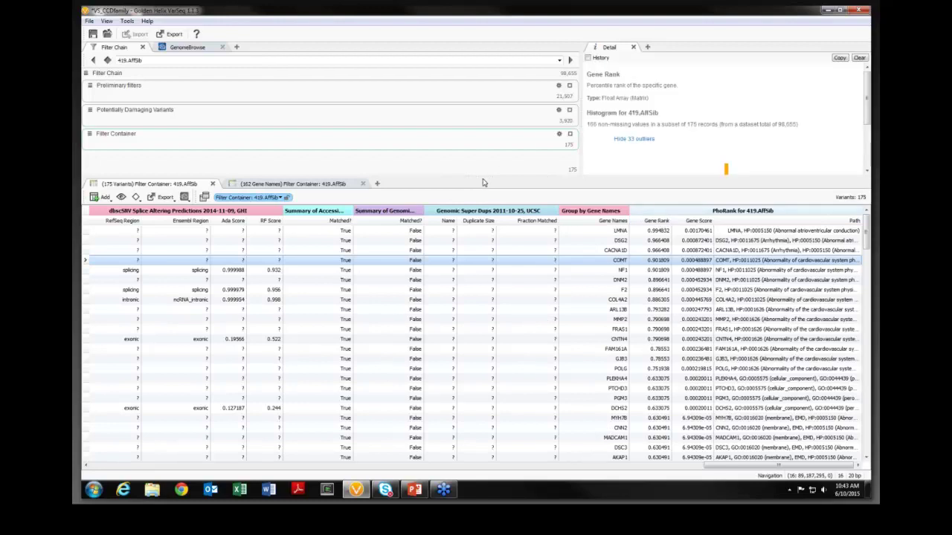
left_click_drag(482, 177, 478, 251)
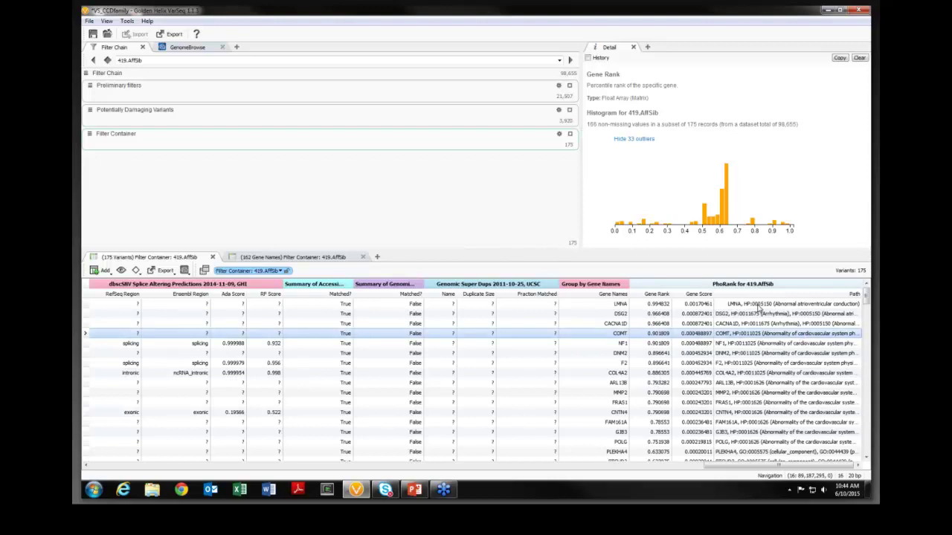
left_click(758, 307)
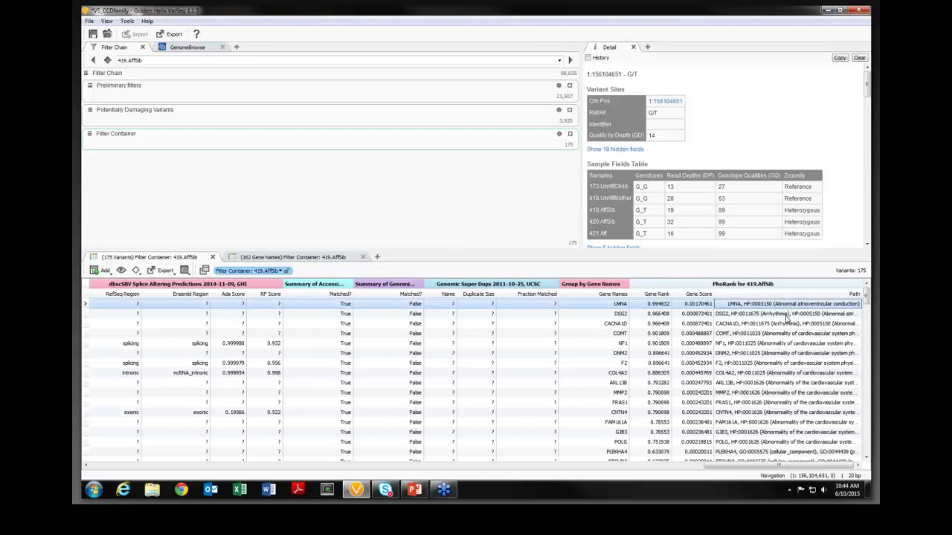
Reveal the LMNA variant's full dbNSFP prediction voting: 0 of 5 tolerated, 5 of 5 damaging.
left_click(785, 318)
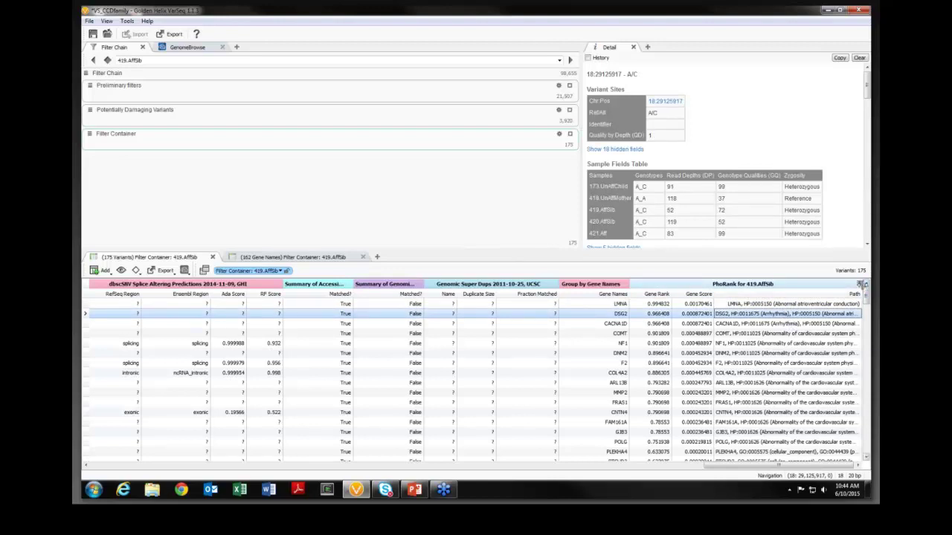
left_click_drag(744, 466, 770, 466)
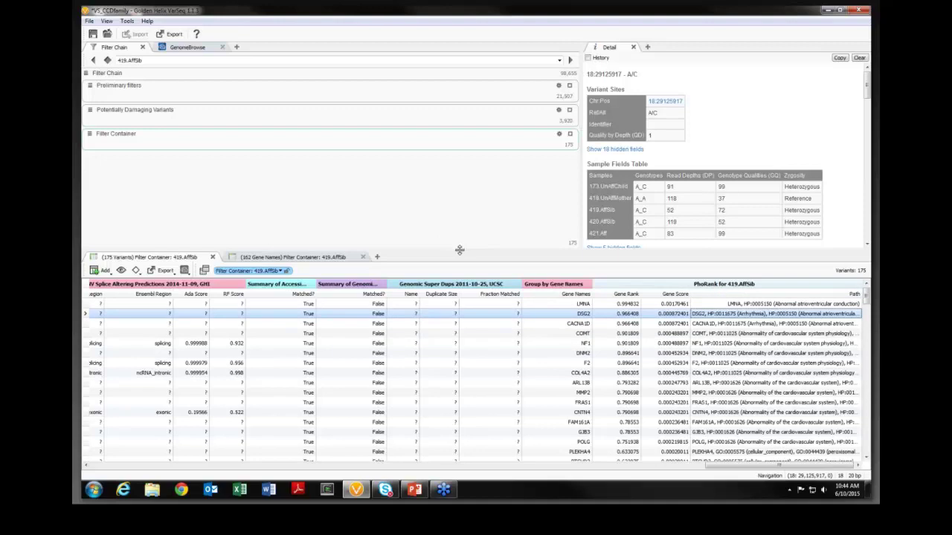
left_click_drag(459, 249, 458, 310)
left_click(734, 363)
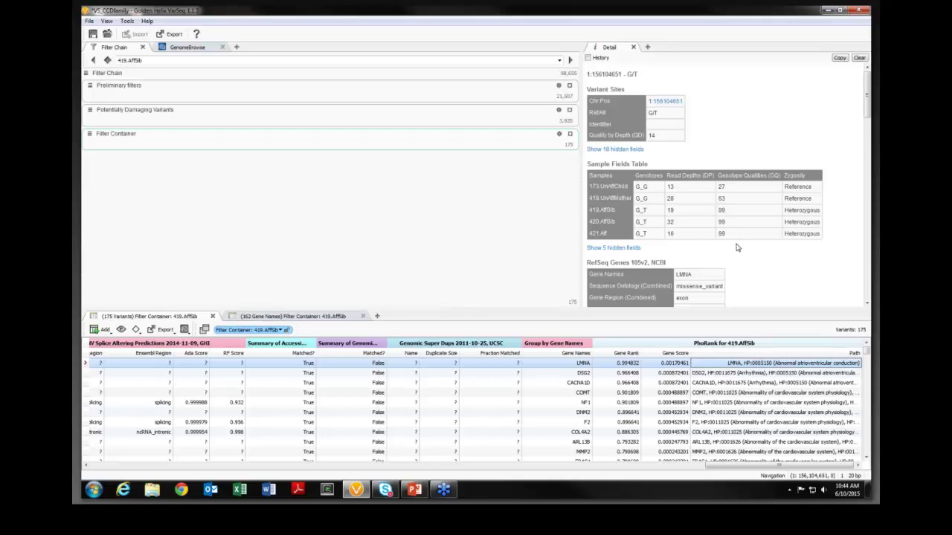
scroll(737, 247, "down", 10)
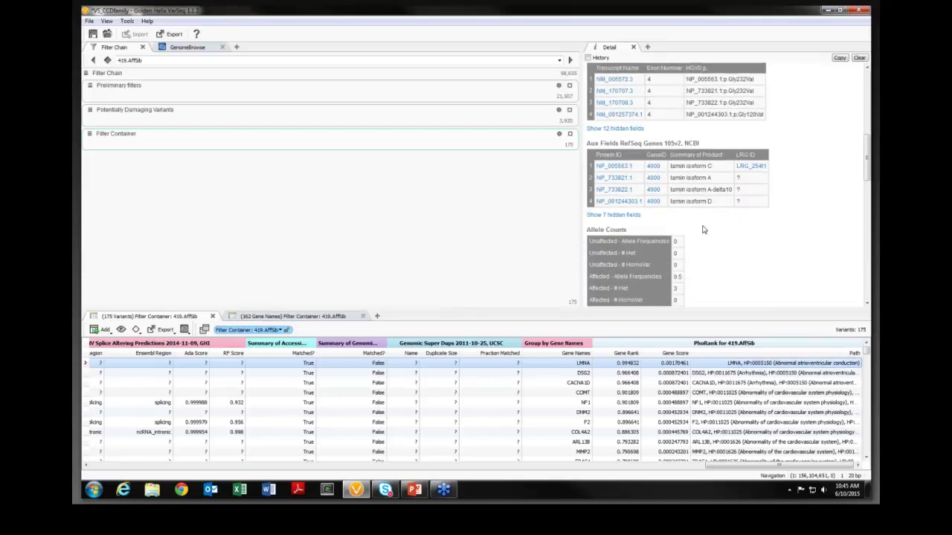
scroll(703, 229, "down", 3)
scroll(701, 226, "down", 3)
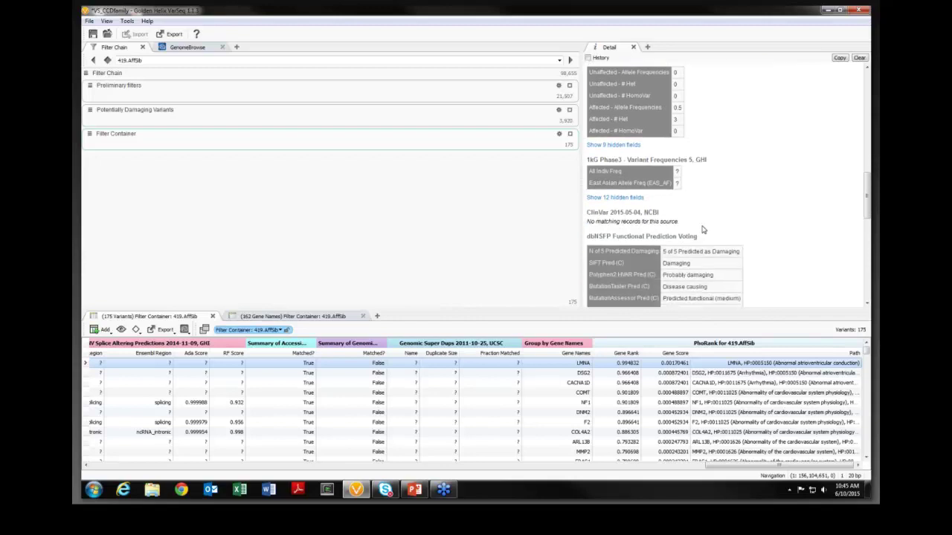
scroll(686, 234, "down", 2)
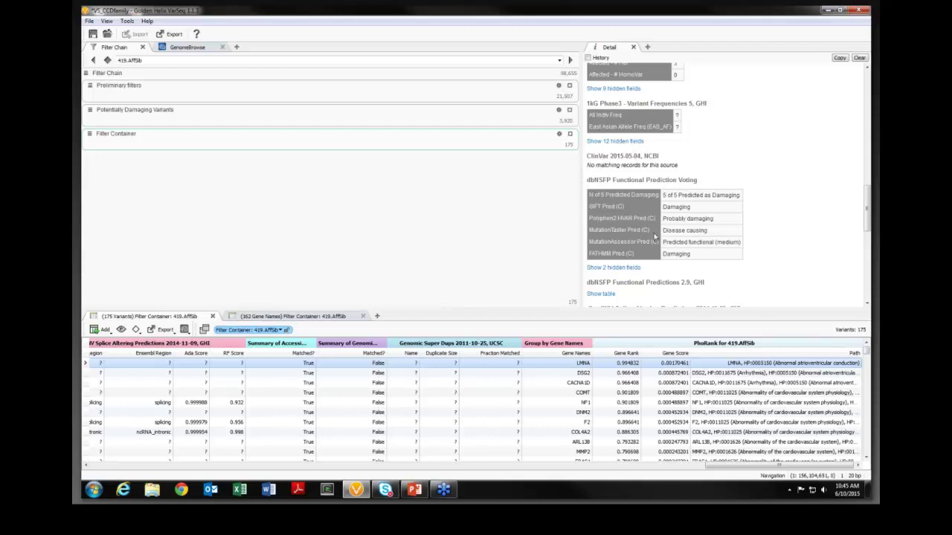
left_click(613, 268)
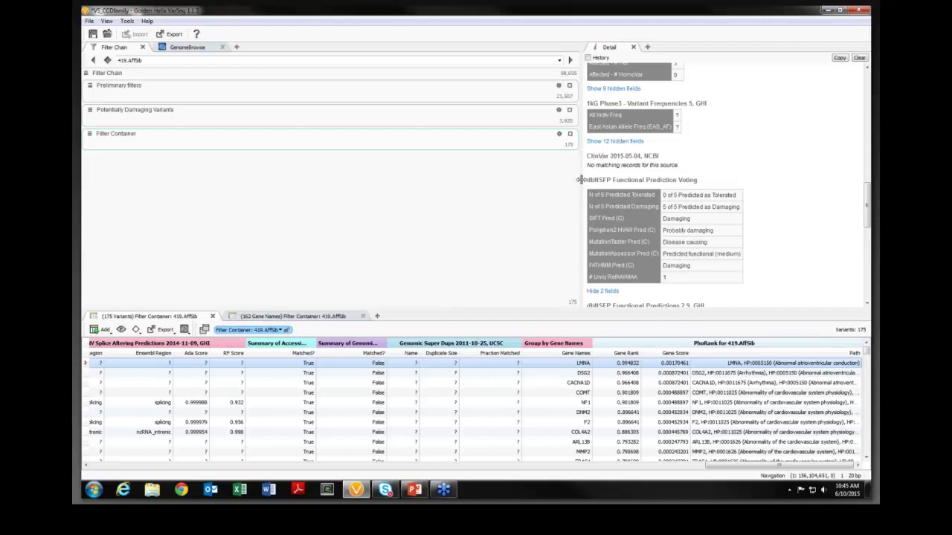
Switch to the genome browser and resize the details panel and genome tracks.
left_click_drag(578, 178, 750, 176)
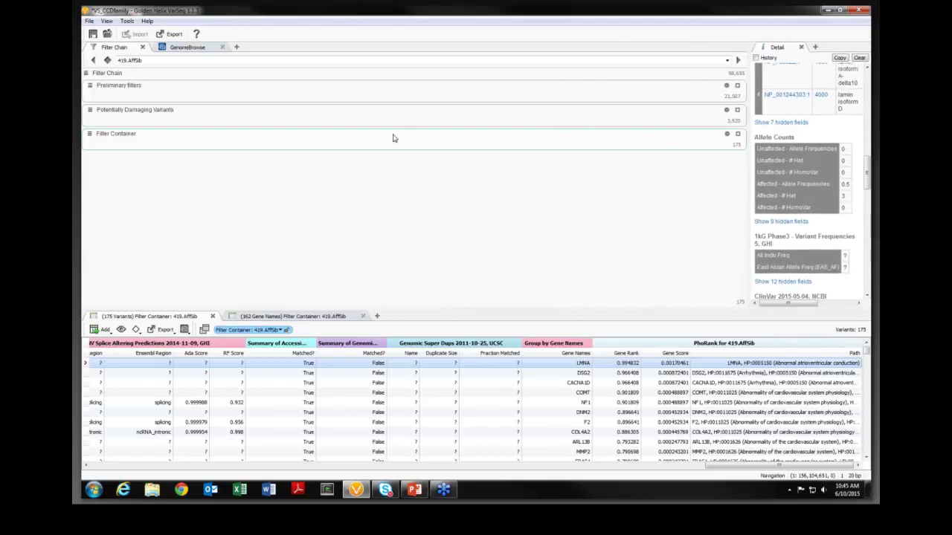
left_click(188, 47)
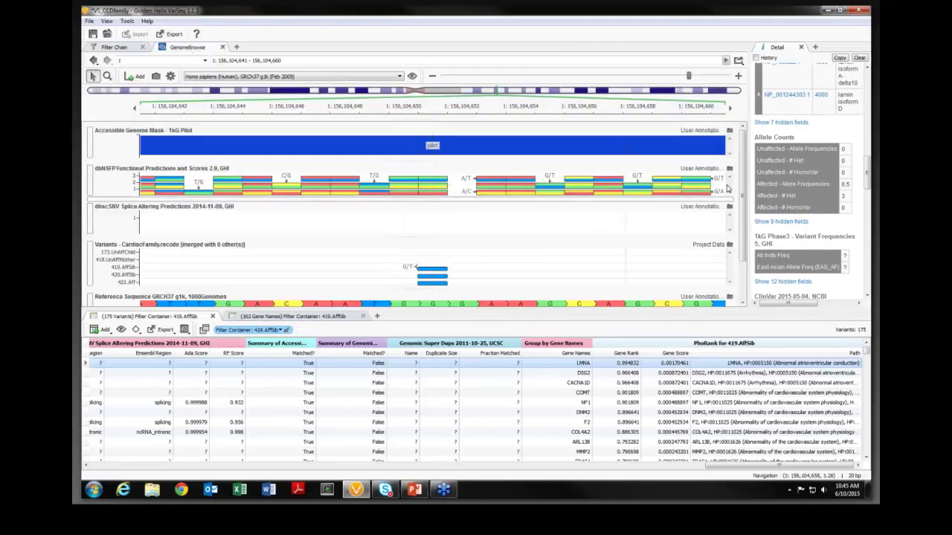
left_click_drag(751, 186, 720, 192)
left_click_drag(465, 311, 471, 354)
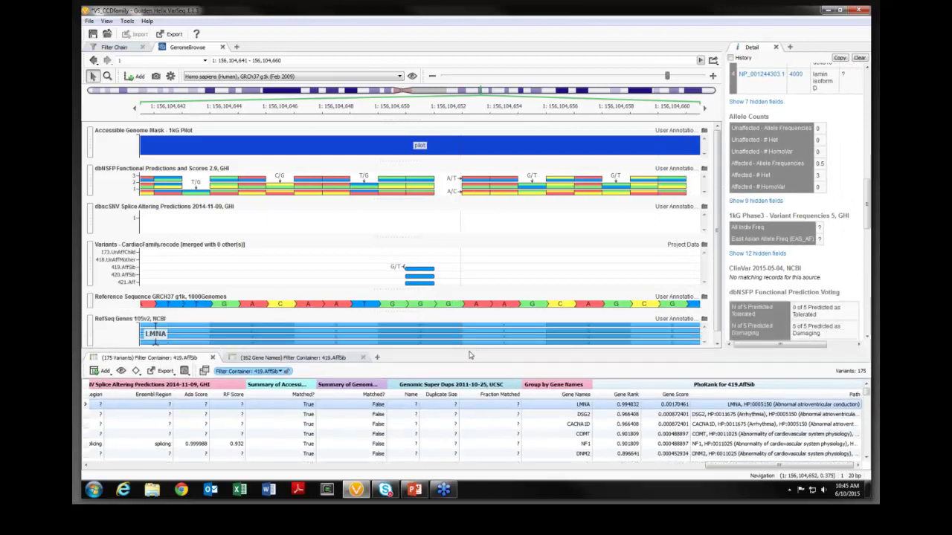
Jump through the DSG2, CACNA1D, COMT and NF1 variants, then back to LMNA at 1:156,104,651.
left_click(380, 416)
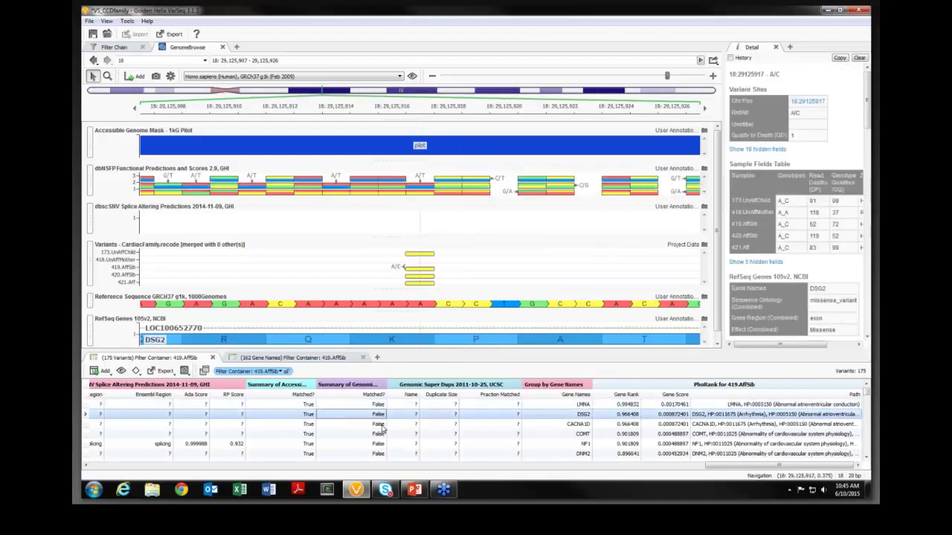
left_click(380, 426)
left_click(383, 435)
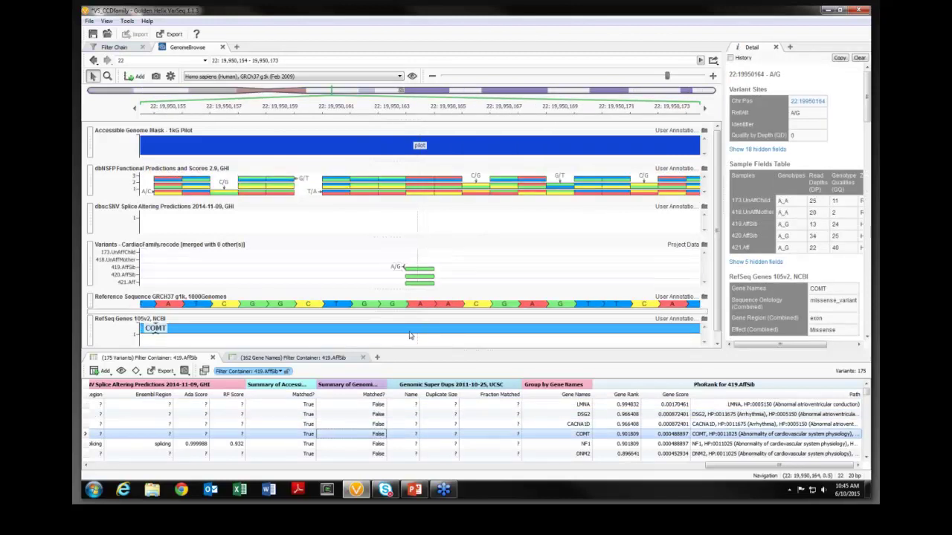
left_click(378, 444)
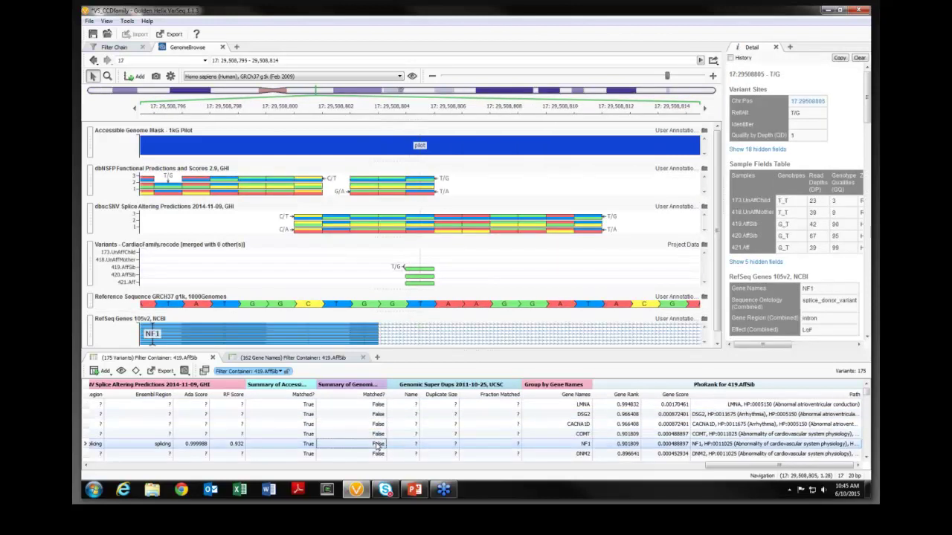
left_click(378, 405)
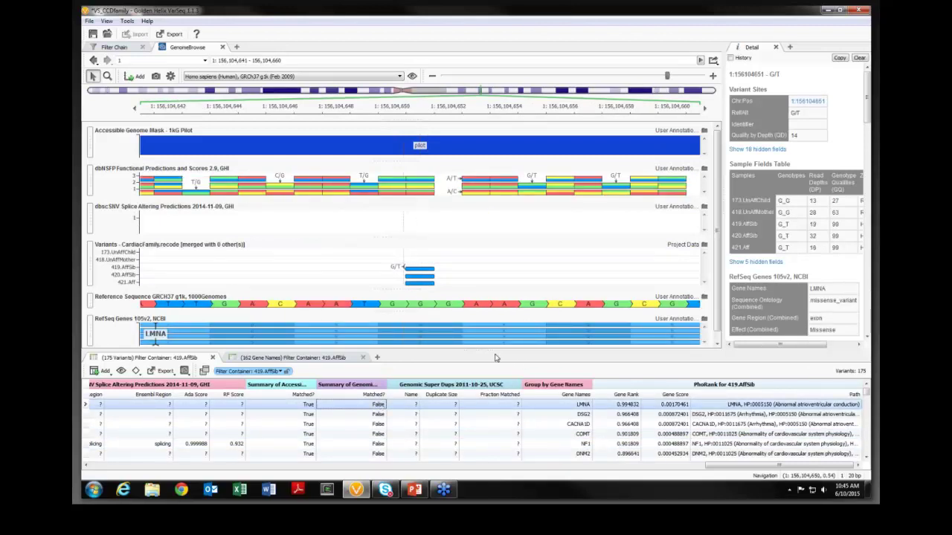
mouse_move(418, 271)
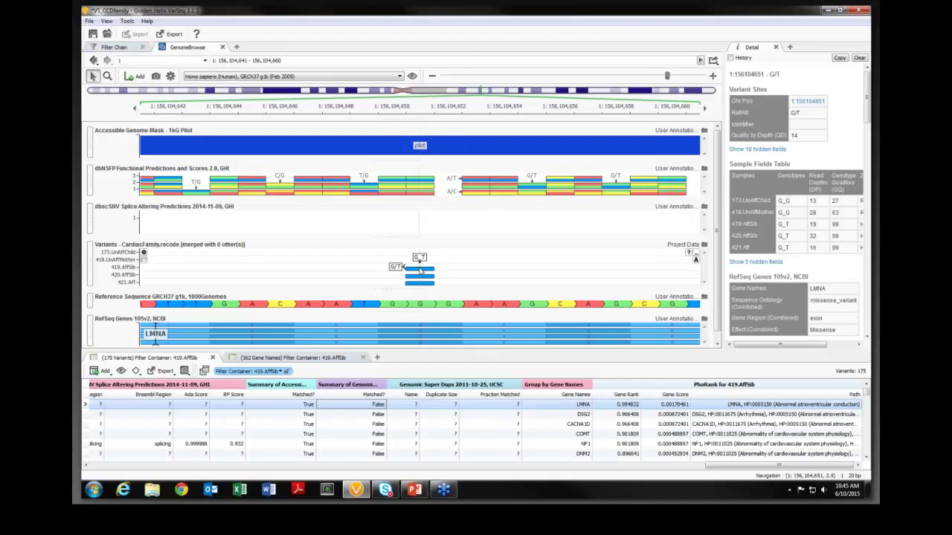
Show the LMNA variant's 419.AffSib genotype details.
left_click(426, 270)
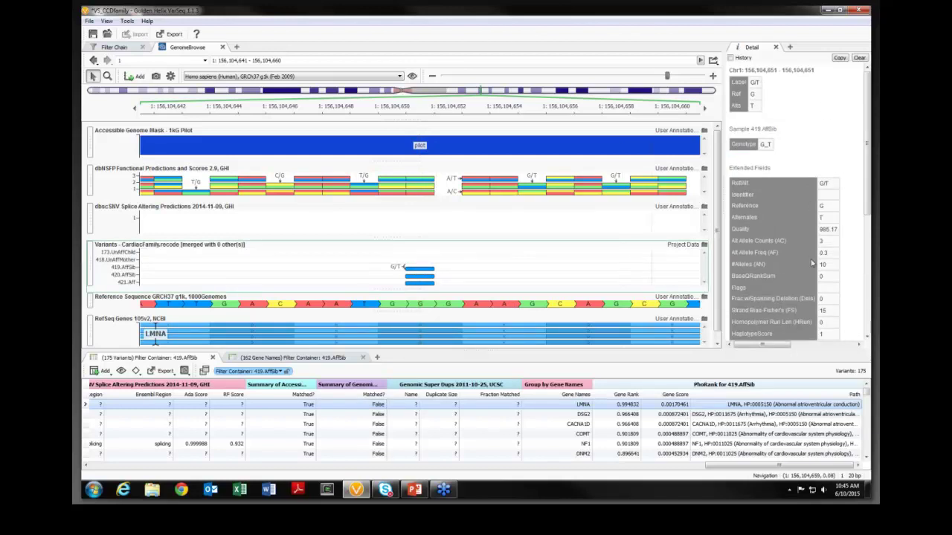
scroll(812, 262, "down", 3)
scroll(810, 264, "up", 5)
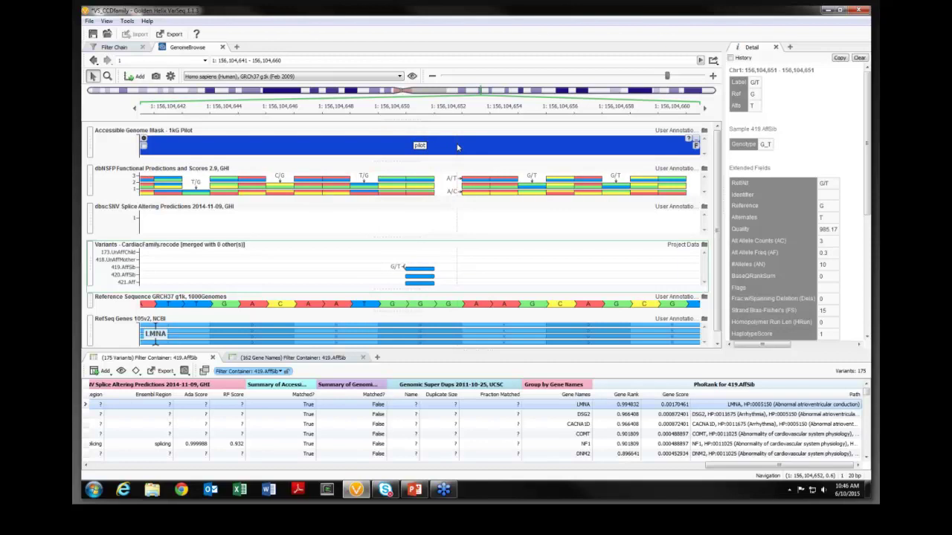
Browse the dbNSFP predictions: SIFT Damaging, Polyphen2 Probably damaging, LRT Deleterious, and more.
left_click(415, 183)
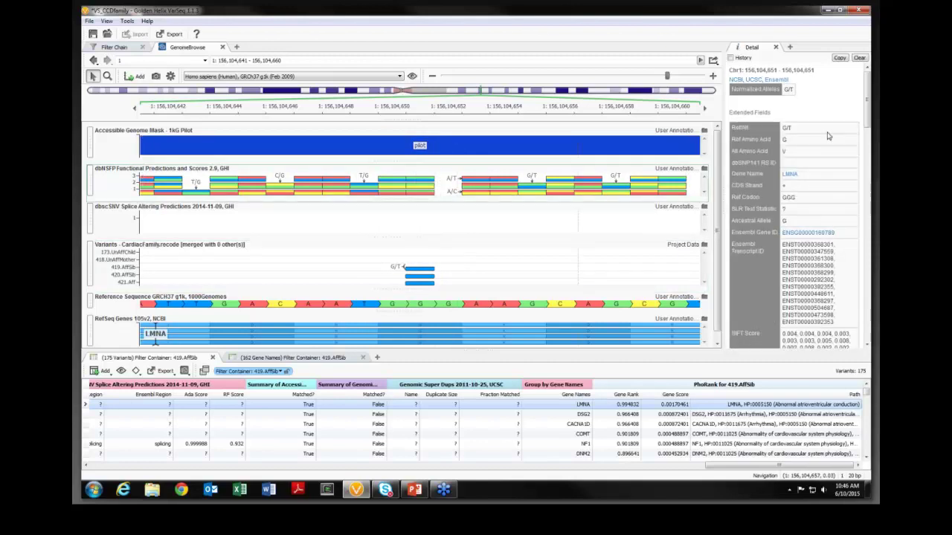
scroll(820, 202, "down", 1)
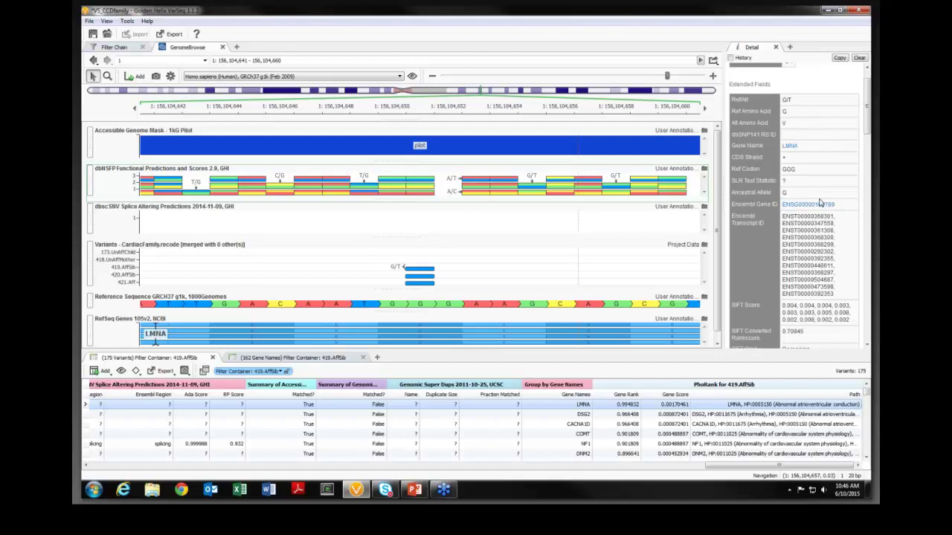
scroll(820, 202, "down", 2)
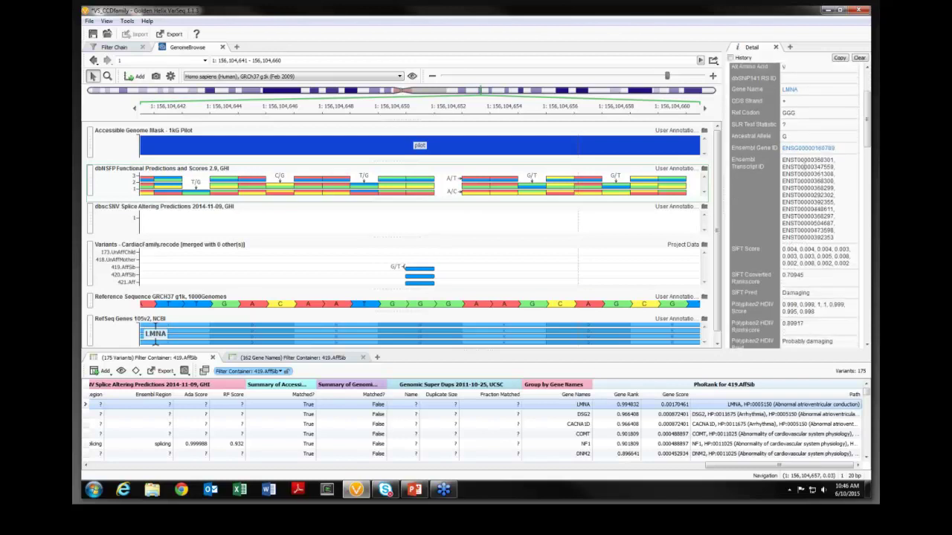
scroll(771, 136, "down", 1)
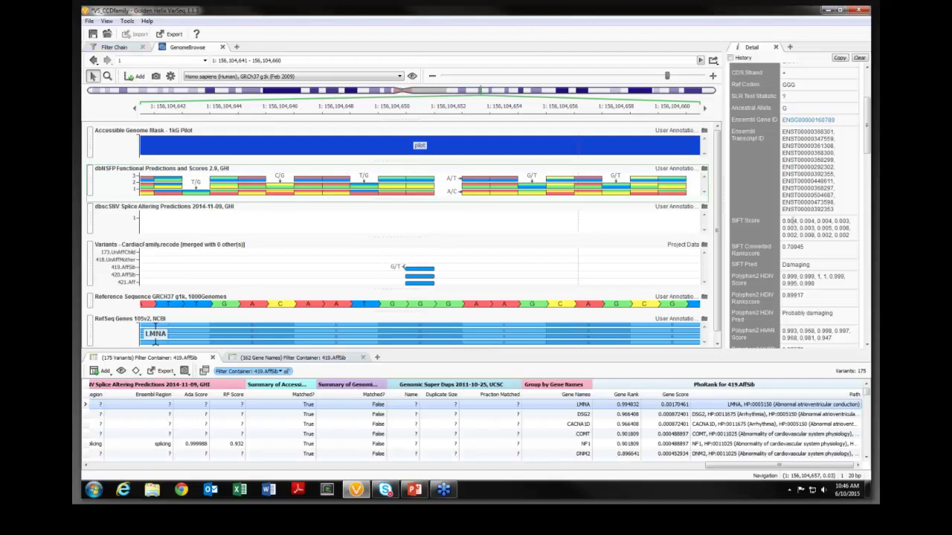
scroll(793, 284, "down", 4)
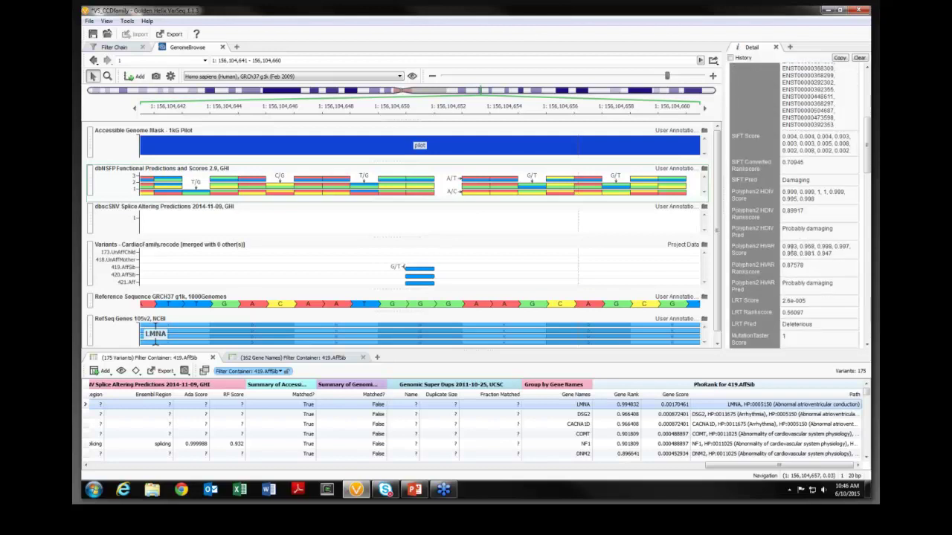
scroll(807, 256, "down", 2)
scroll(811, 261, "down", 4)
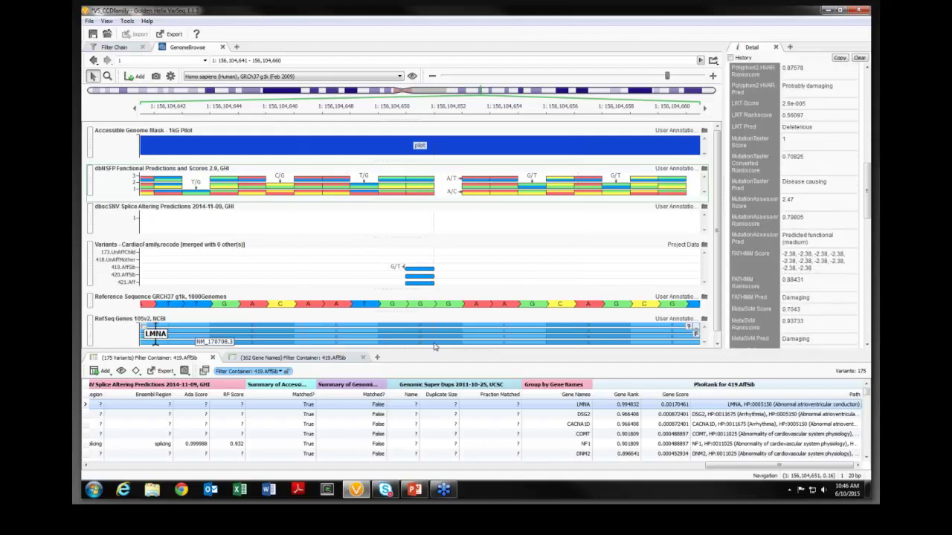
Plot the SRR1025420 (Female Sibling) alignment as a new genome track.
left_click_drag(469, 352, 469, 395)
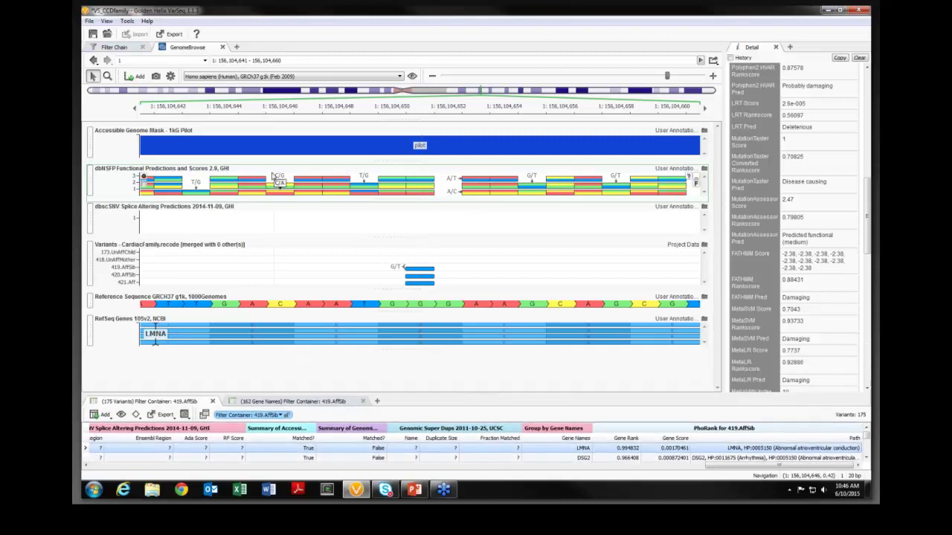
left_click(135, 76)
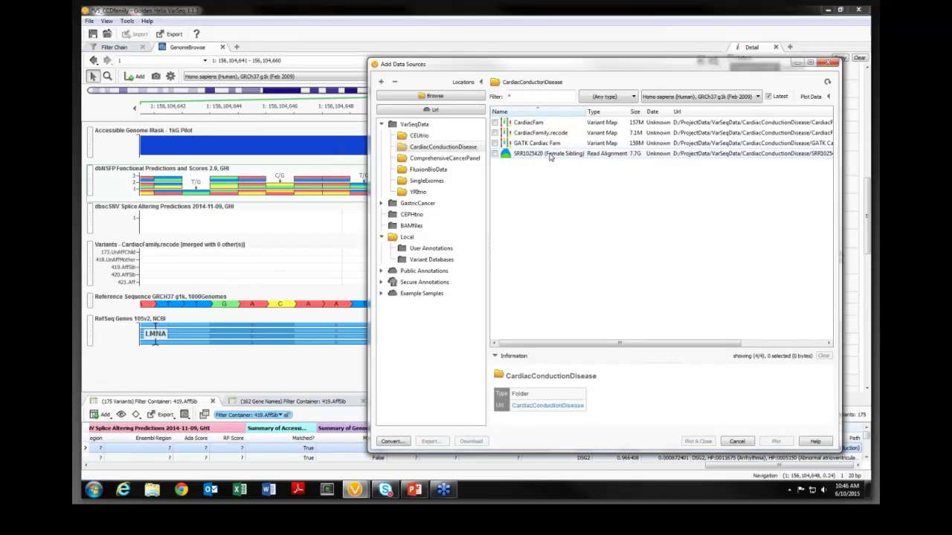
left_click(549, 153)
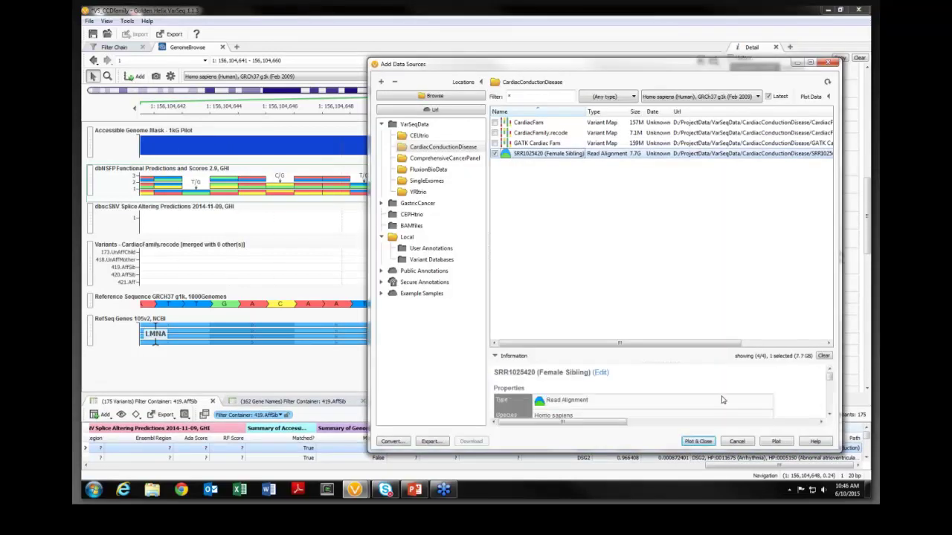
left_click(697, 441)
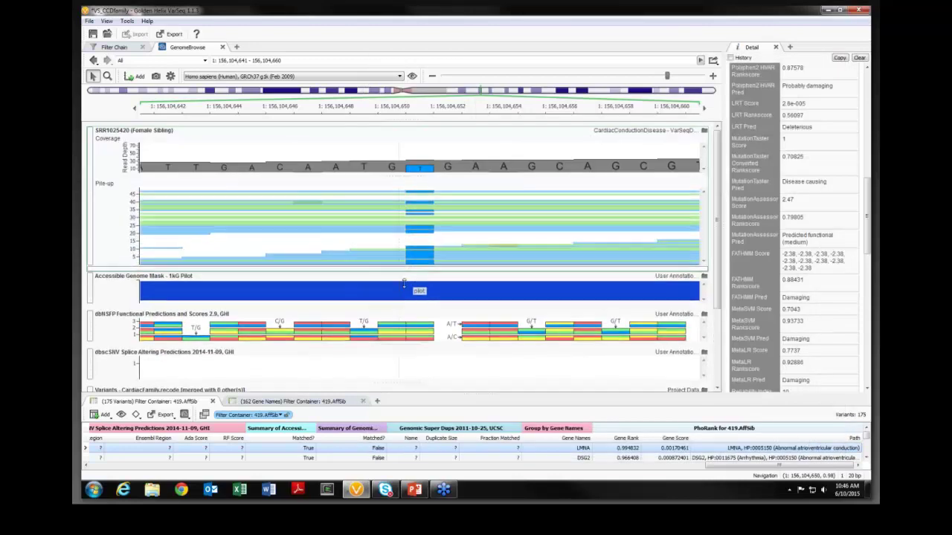
Inspect coverage at 1:156,104,651 and a T-carrying read: mapping quality 60, reverse strand, CIGAR M76.
scroll(417, 287, "down", 4)
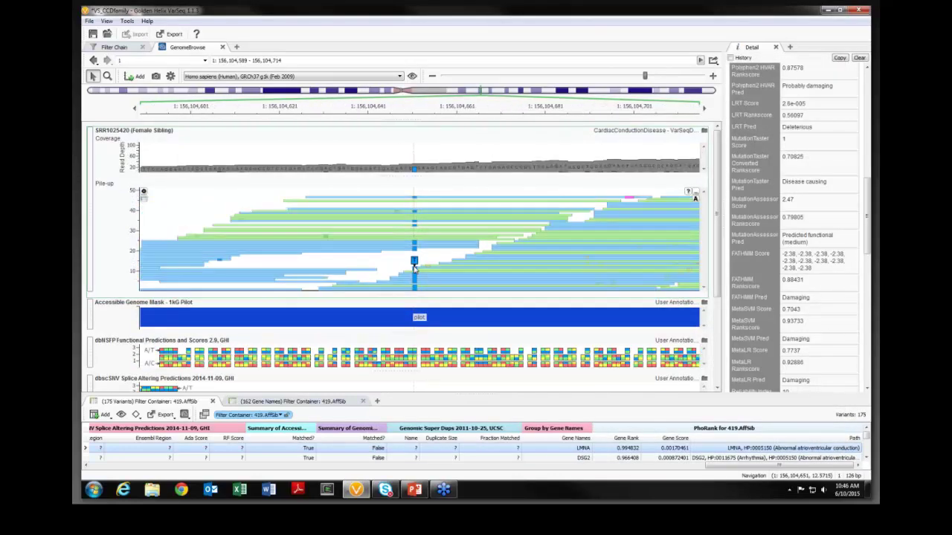
scroll(424, 290, "down", 2)
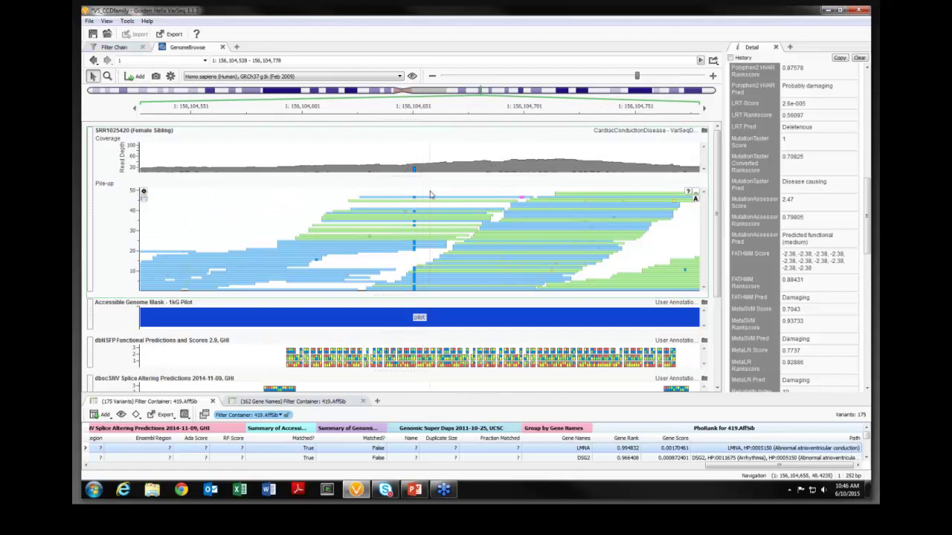
scroll(415, 171, "up", 2)
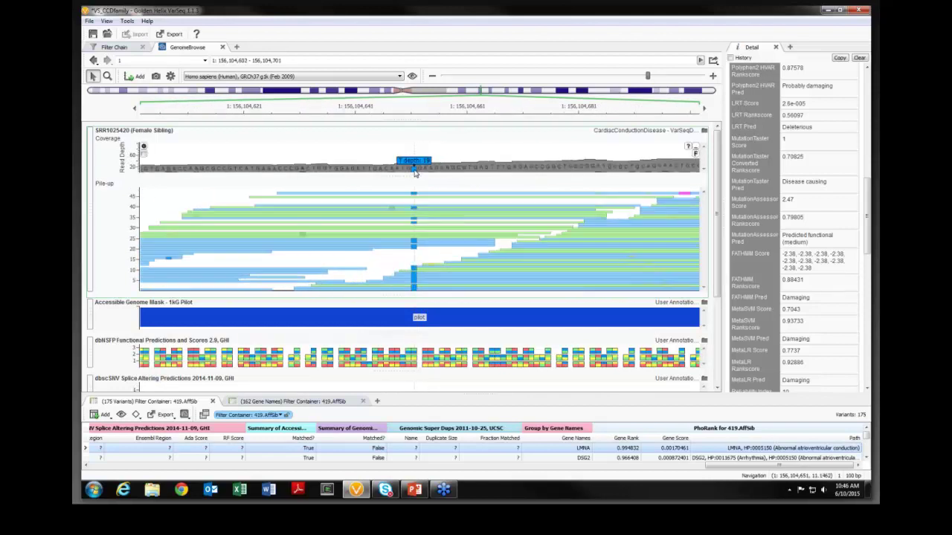
left_click(415, 171)
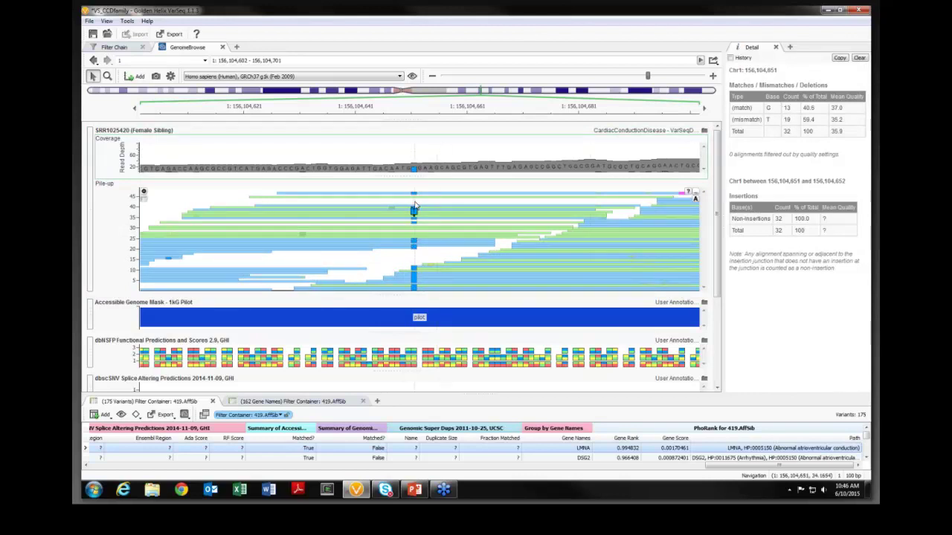
scroll(419, 212, "up", 3)
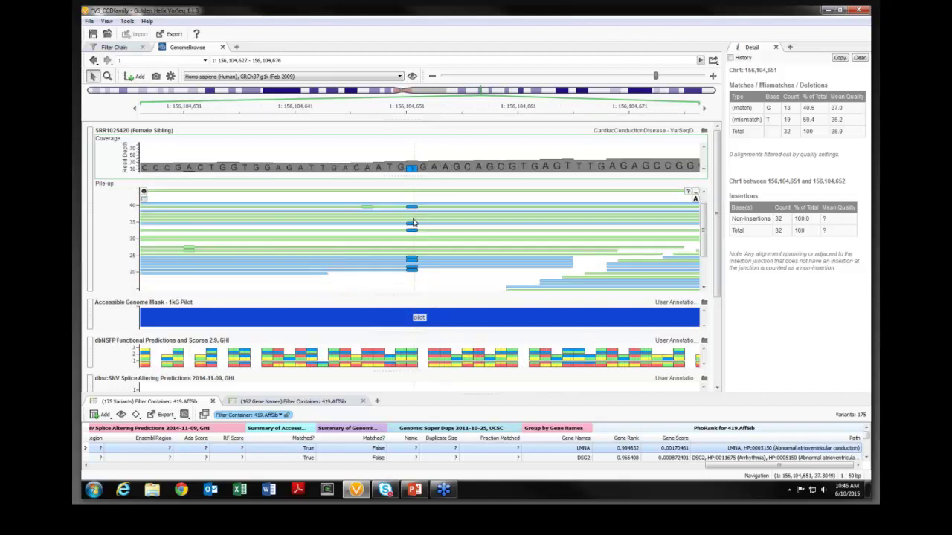
scroll(418, 212, "up", 2)
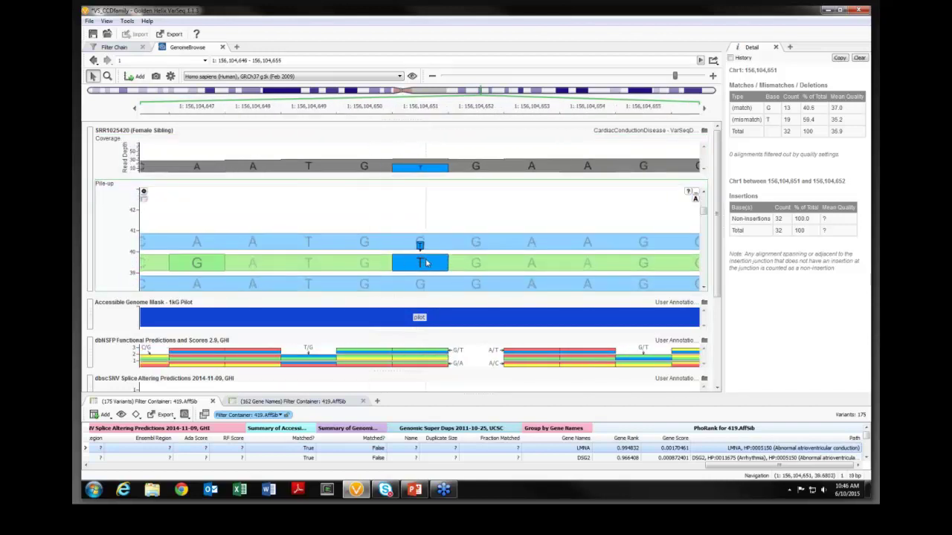
left_click(426, 263)
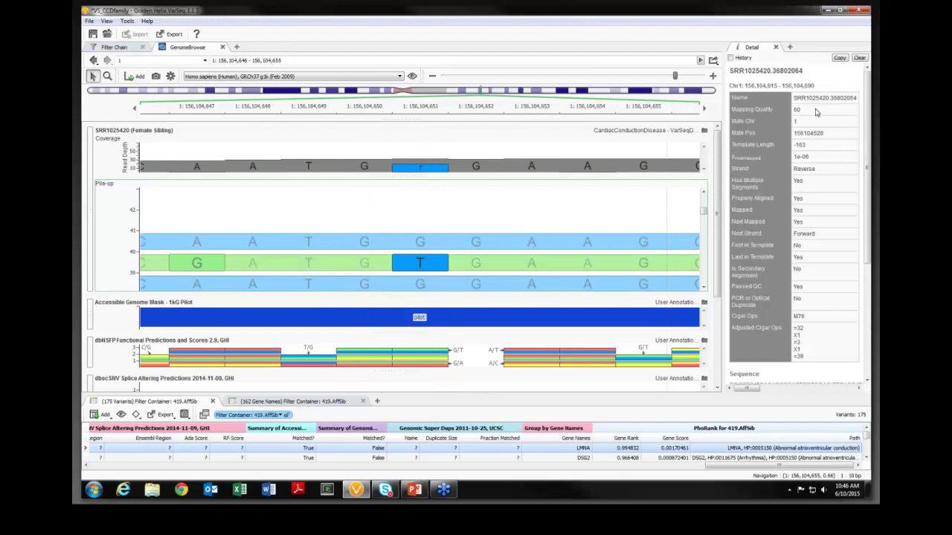
scroll(814, 134, "down", 3)
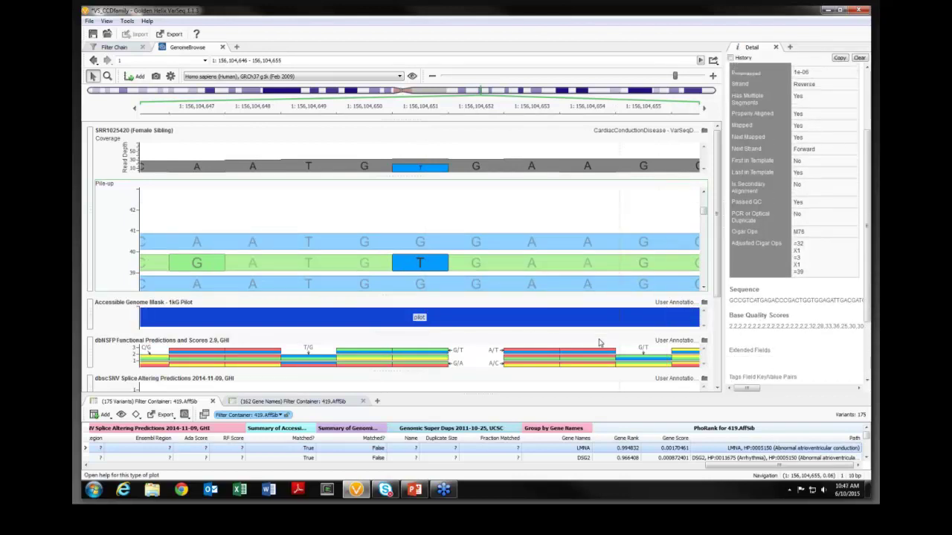
Drag the variant table taller to show rows LMNA through CNTN4, then switch to PowerPoint.
left_click_drag(466, 400, 466, 281)
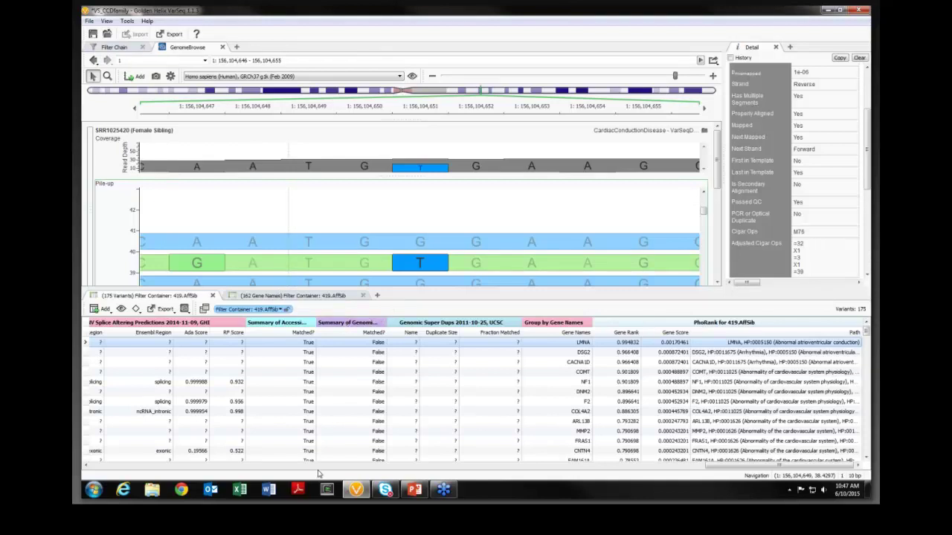
left_click(415, 488)
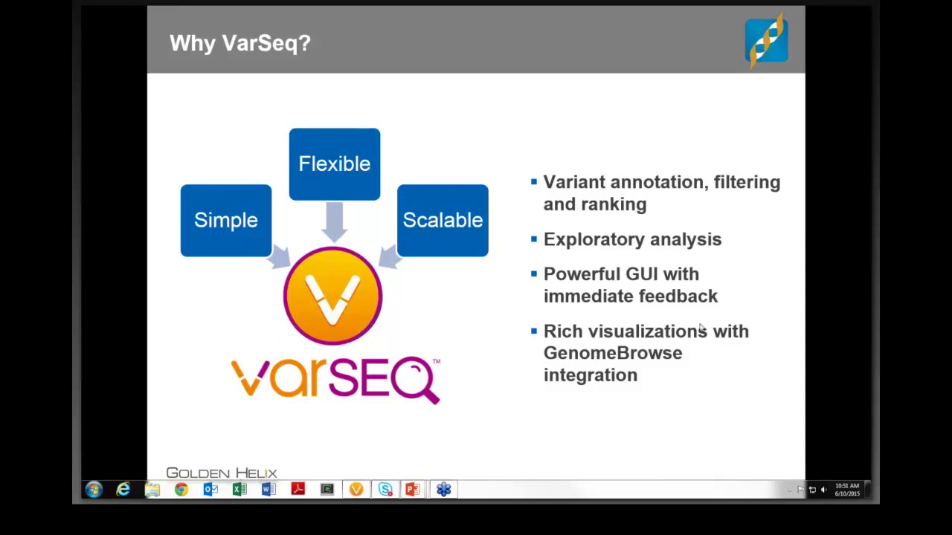
Back in VarSeq, shrink the variant table and widen the Detail pane to show read sequence and base qualities.
left_click(348, 490)
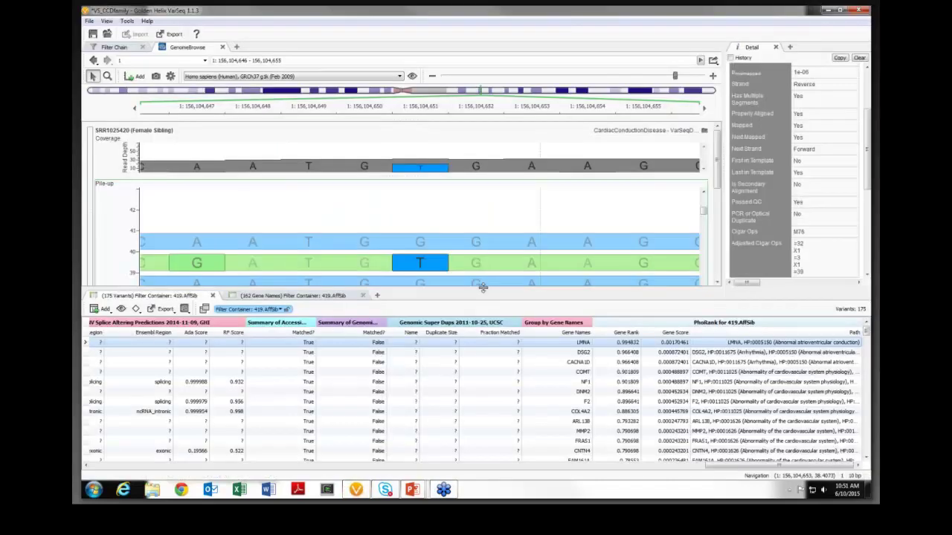
left_click_drag(483, 297, 482, 357)
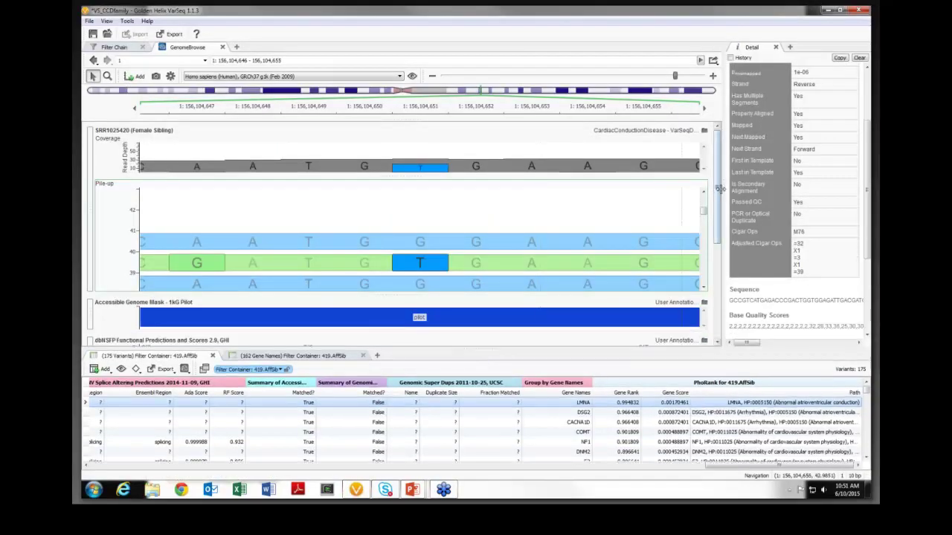
left_click_drag(722, 189, 627, 193)
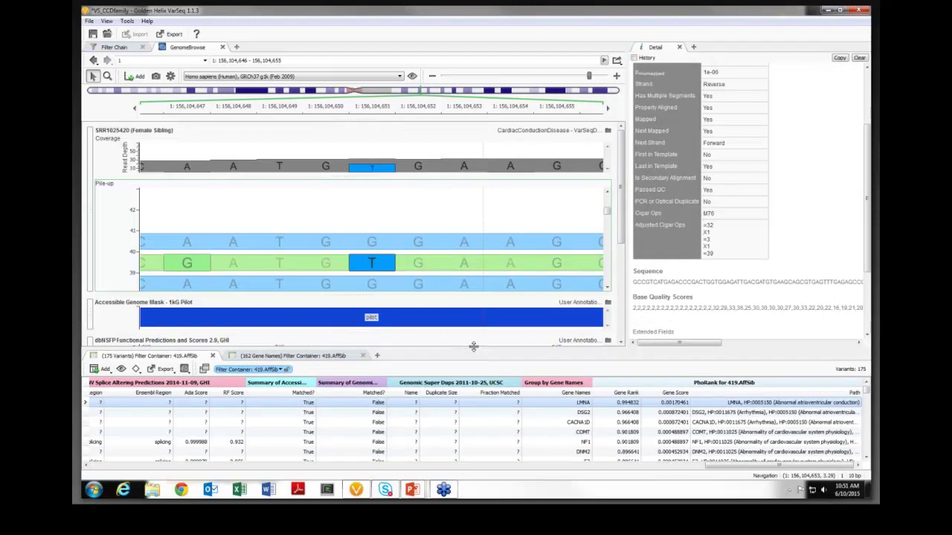
Show more table rows, then jump via COMT to the DNM2 C/T missense variant at 19:10,893,735.
left_click_drag(476, 355, 476, 334)
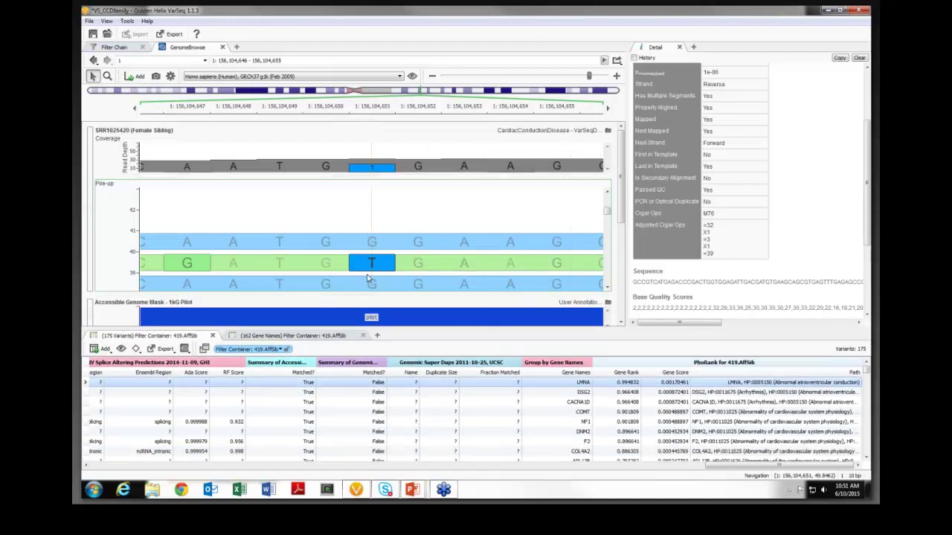
left_click(395, 413)
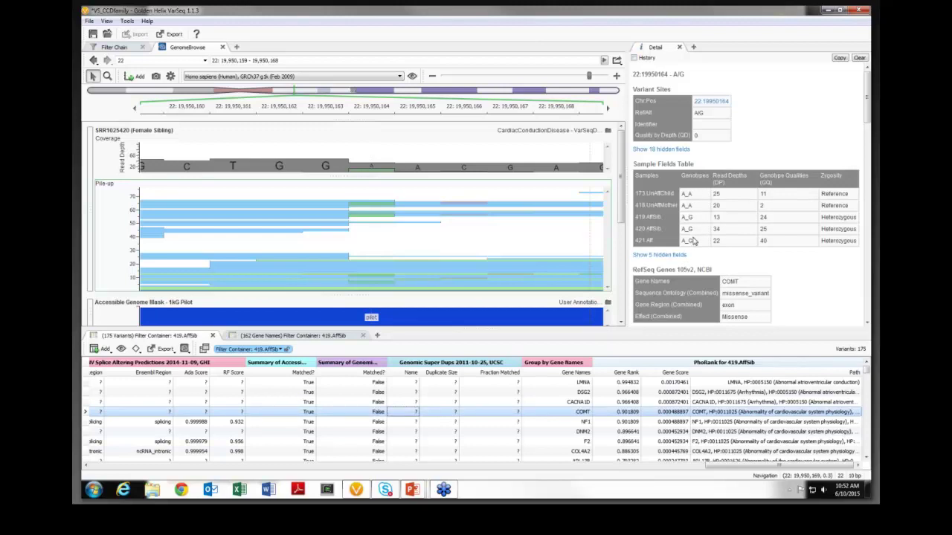
left_click(570, 435)
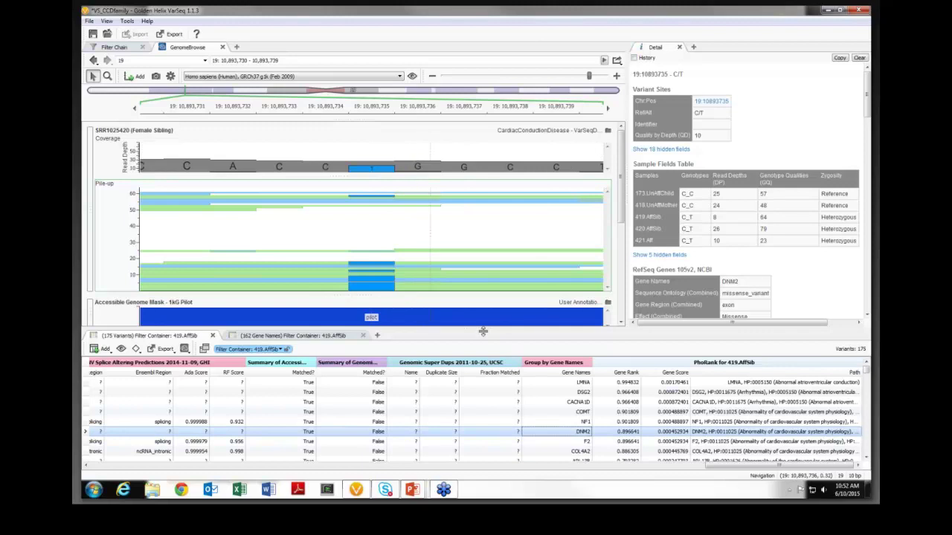
Expand the genome pane, stretch the Variants track taller to spread each family member's row, then re-enlarge the table.
left_click_drag(482, 332, 483, 411)
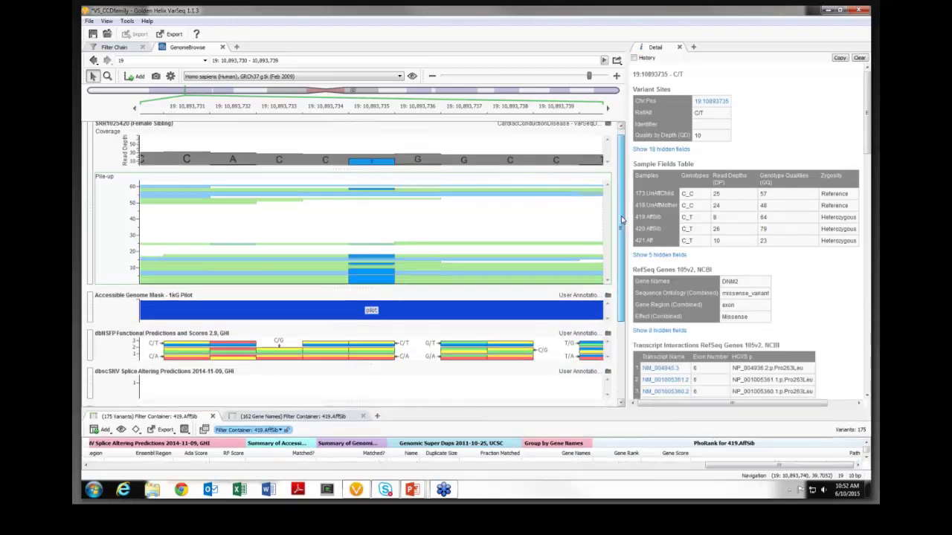
scroll(621, 220, "down", 5)
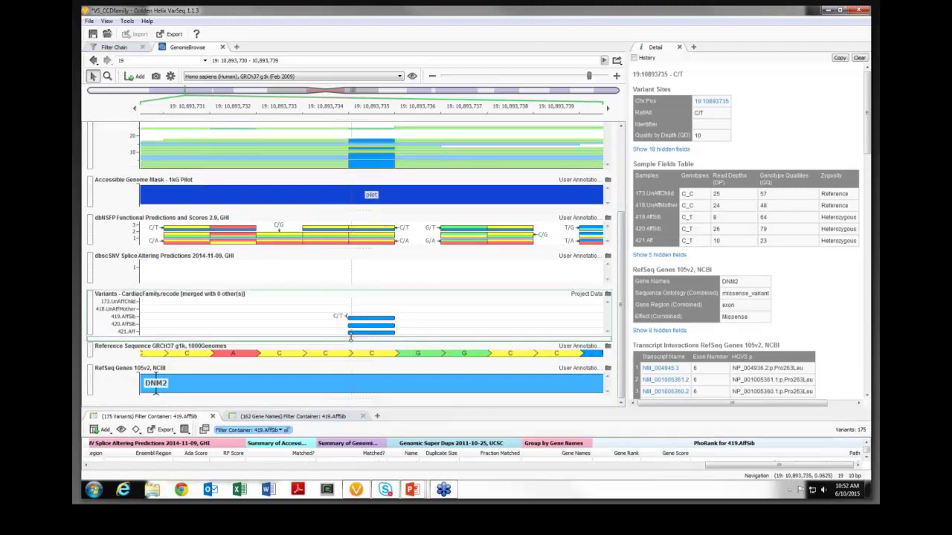
left_click_drag(351, 337, 350, 362)
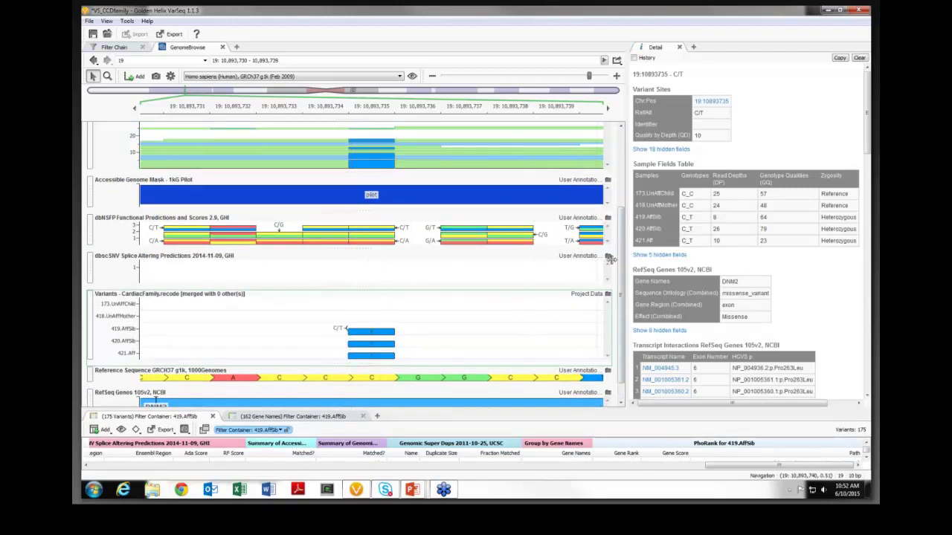
scroll(608, 258, "down", 1)
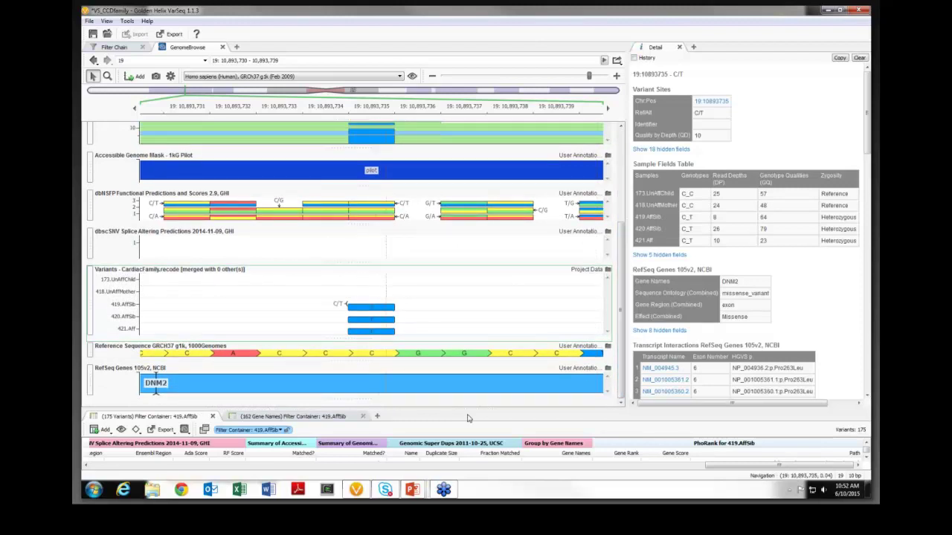
left_click_drag(469, 408, 477, 280)
Open and close the Plot options, then enlarge the genome pane to reveal the Variants, Reference Sequence and RefSeq tracks.
left_click(185, 298)
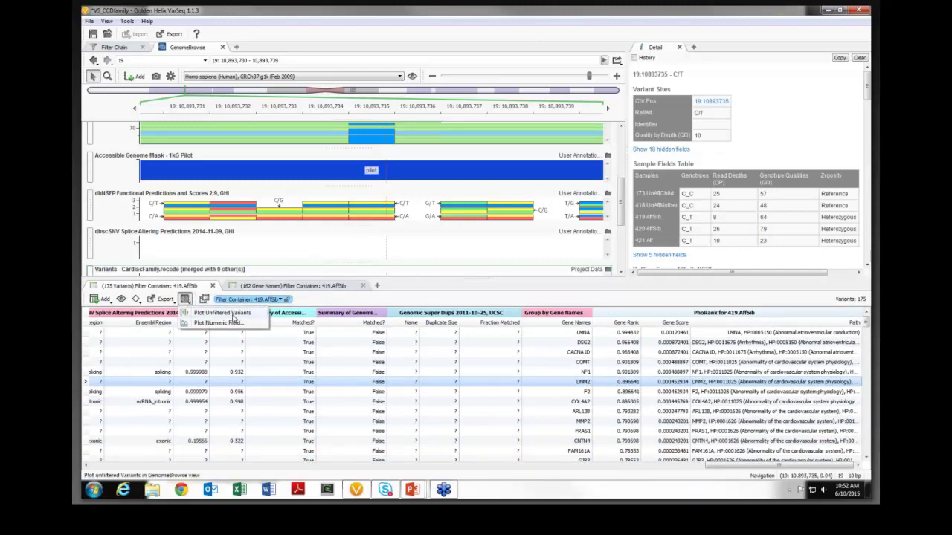
left_click(234, 318)
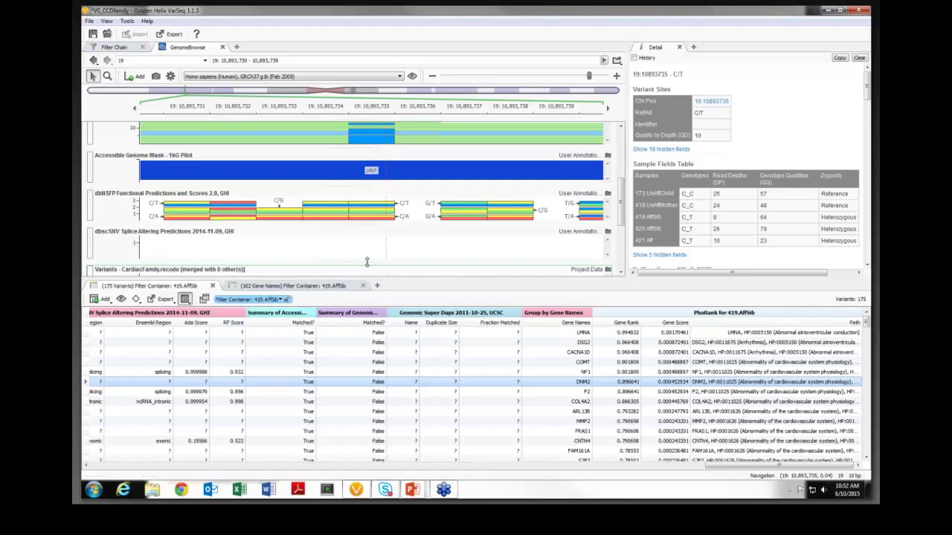
left_click_drag(365, 262, 365, 263)
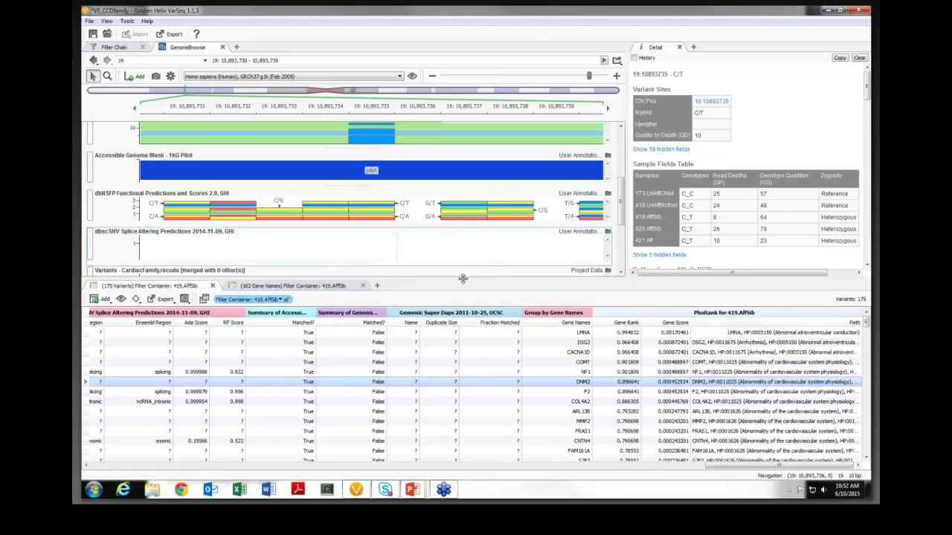
left_click_drag(462, 282, 446, 407)
Zoom out to the whole genome, then zoom and pan into the PLA2G4A G/A variant near 1:186,946,912.
scroll(363, 307, "down", 10)
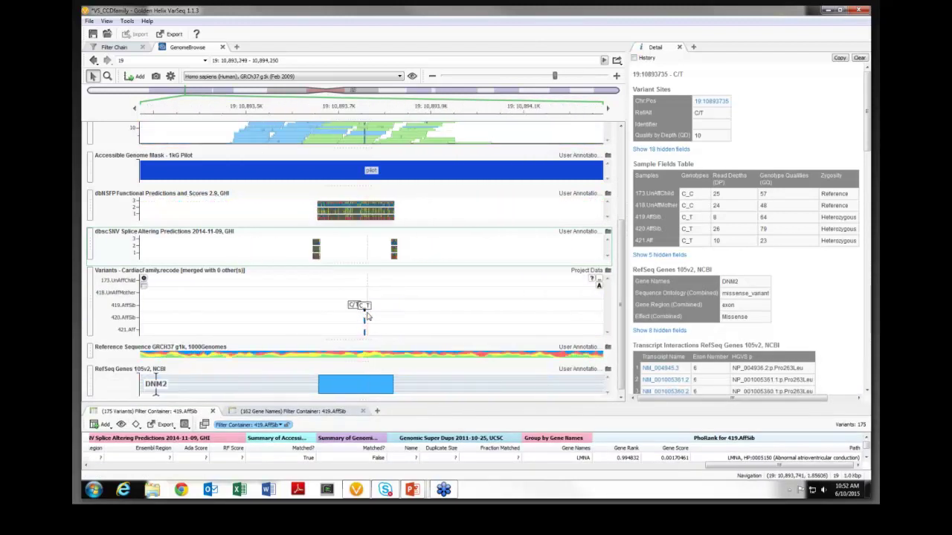
scroll(378, 317, "down", 15)
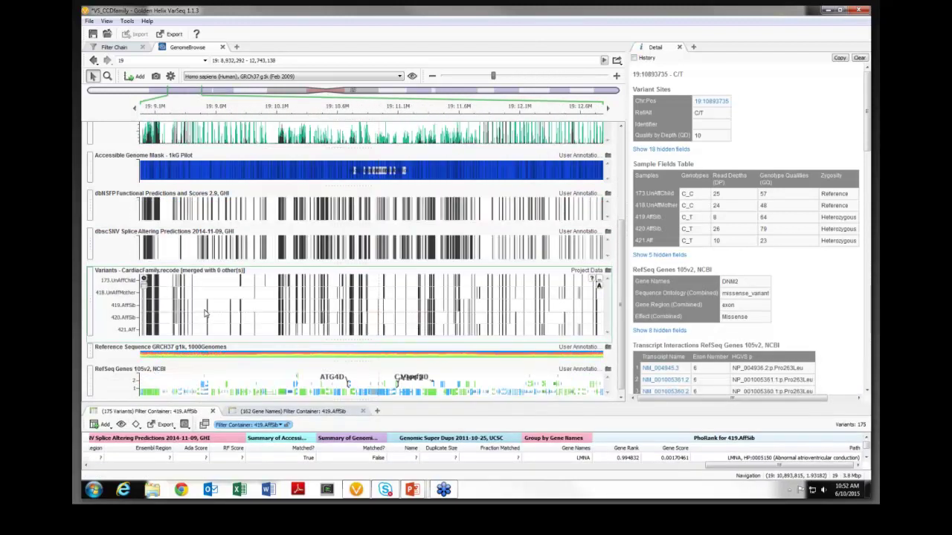
scroll(268, 314, "down", 5)
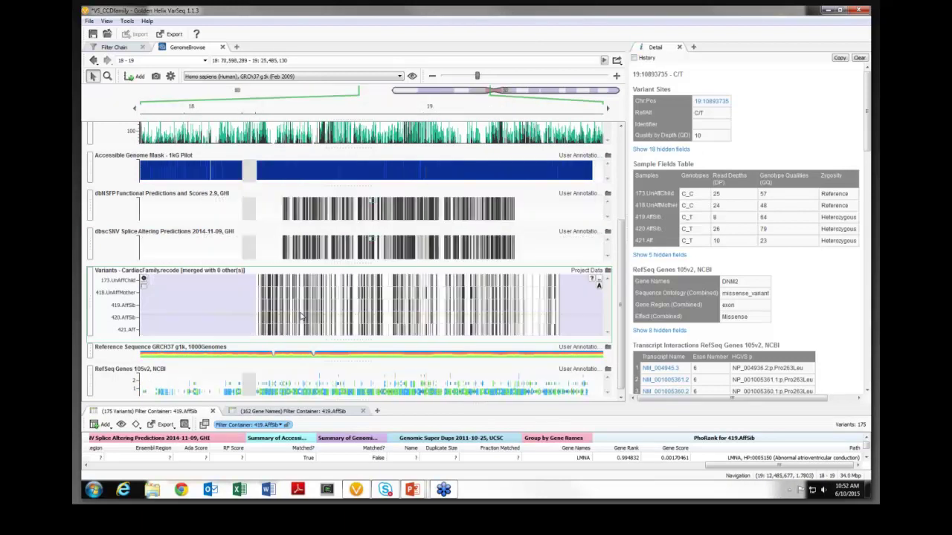
scroll(281, 316, "up", 20)
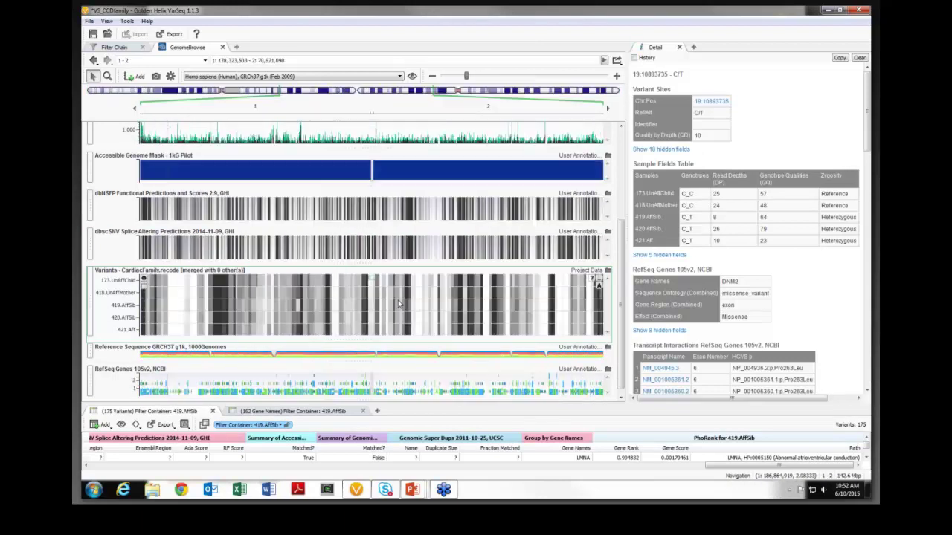
scroll(405, 312, "down", 6)
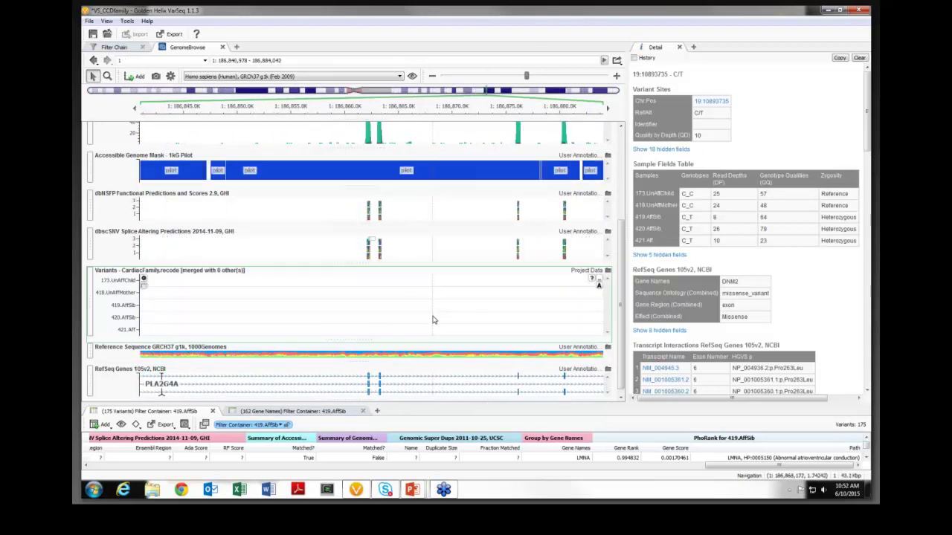
left_click_drag(431, 321, 336, 335)
scroll(327, 331, "up", 3)
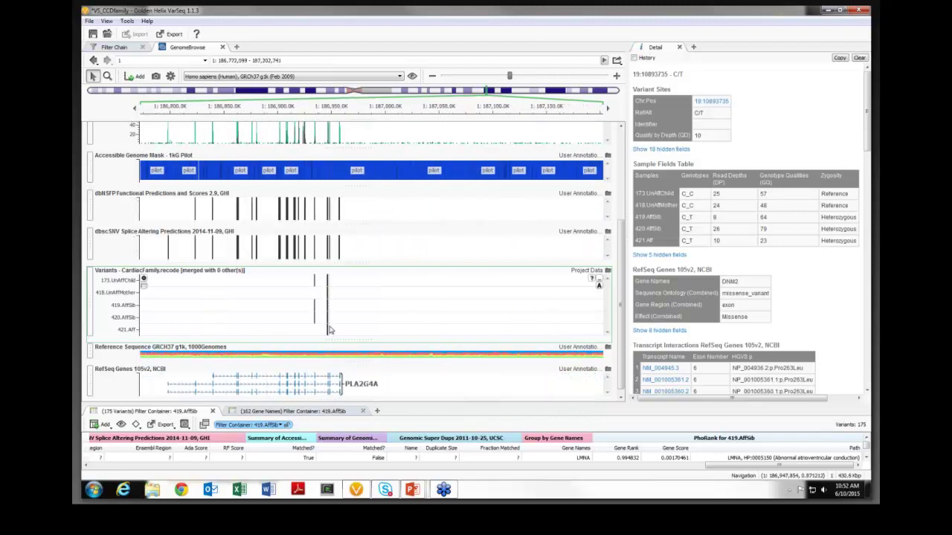
scroll(327, 331, "up", 4)
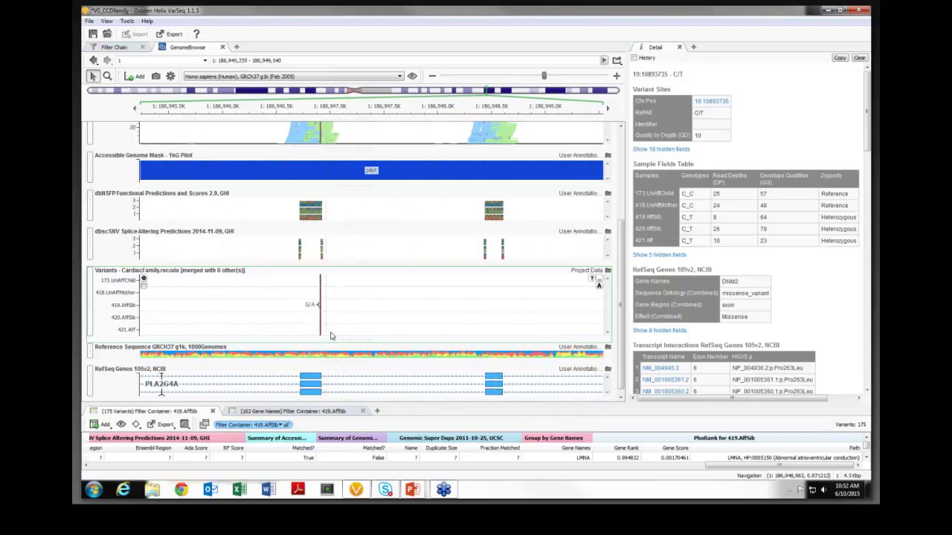
scroll(327, 333, "up", 3)
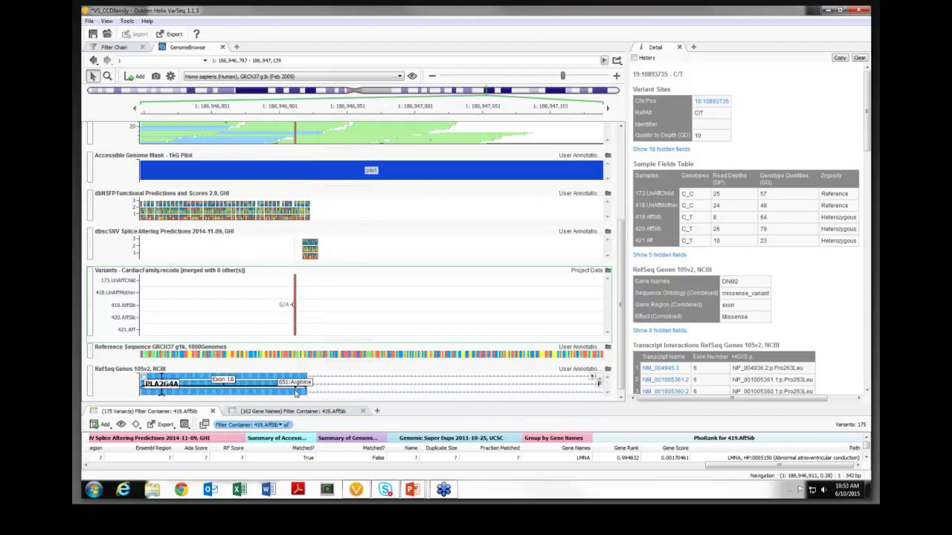
scroll(296, 393, "up", 2)
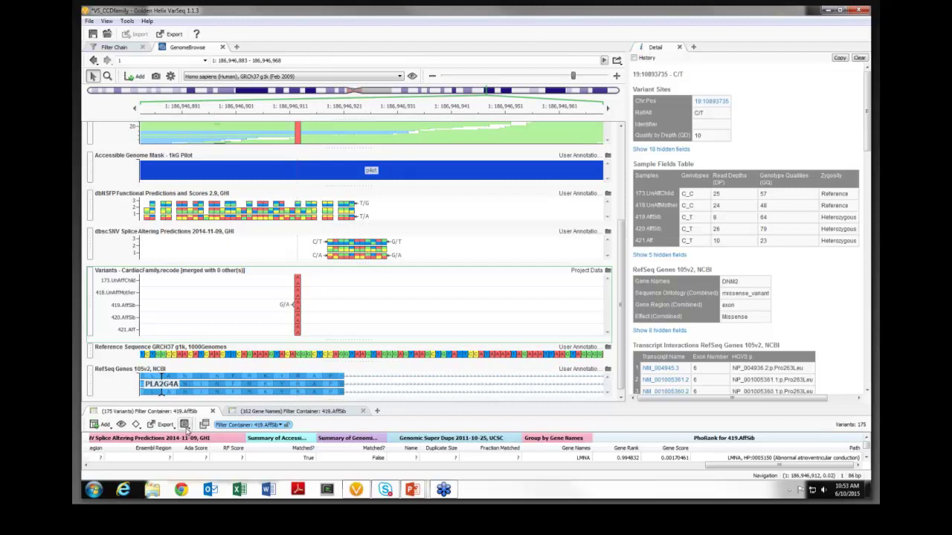
Open and dismiss the Plot options, then raise the table splitter to show many more variant rows.
left_click(185, 424)
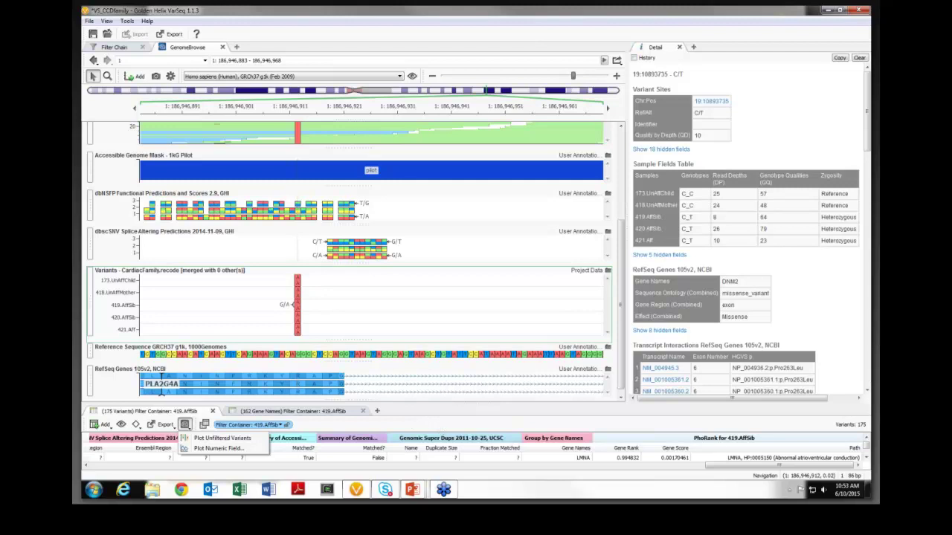
key("Escape")
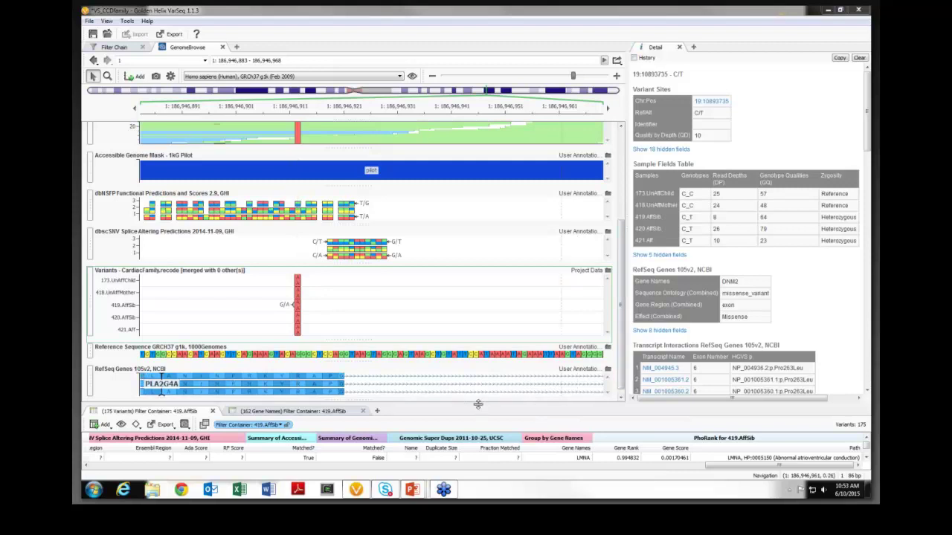
left_click_drag(478, 405, 465, 285)
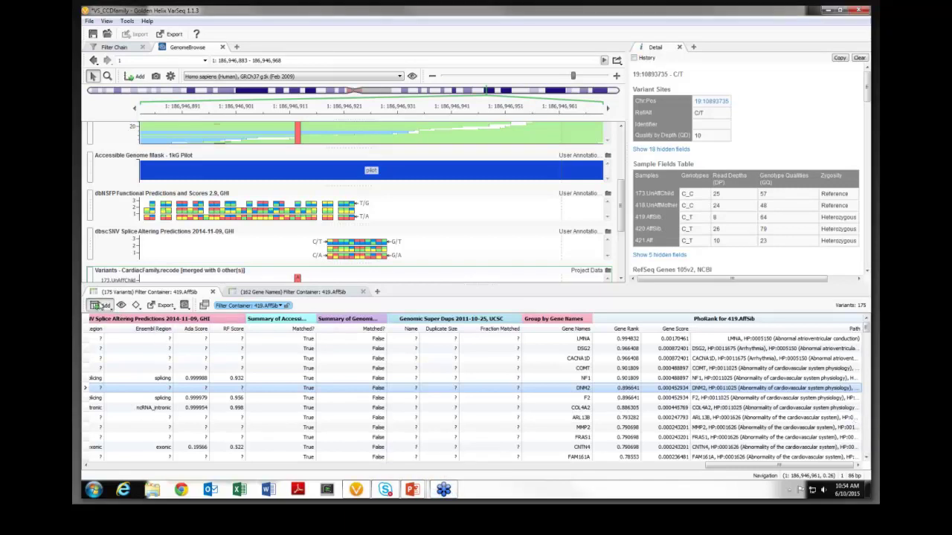
left_click(103, 306)
left_click(132, 319)
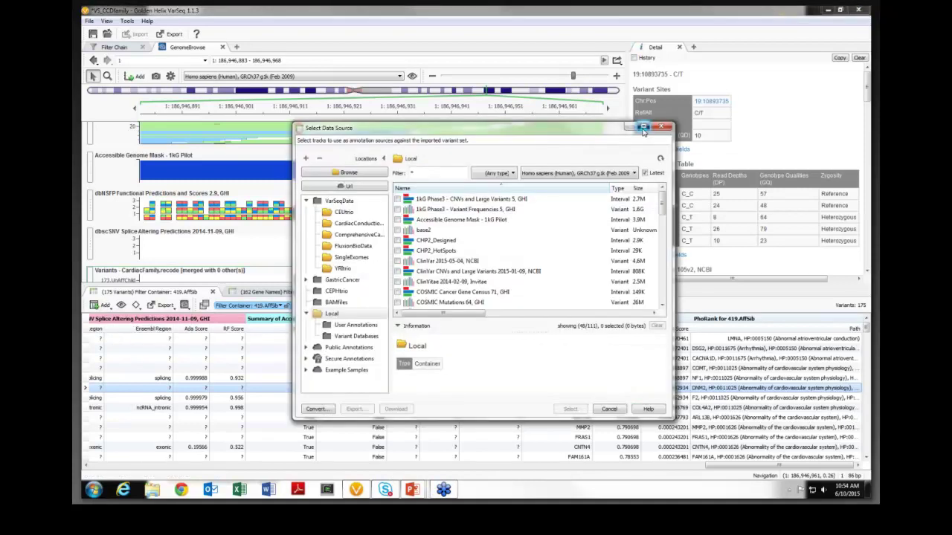
left_click(644, 128)
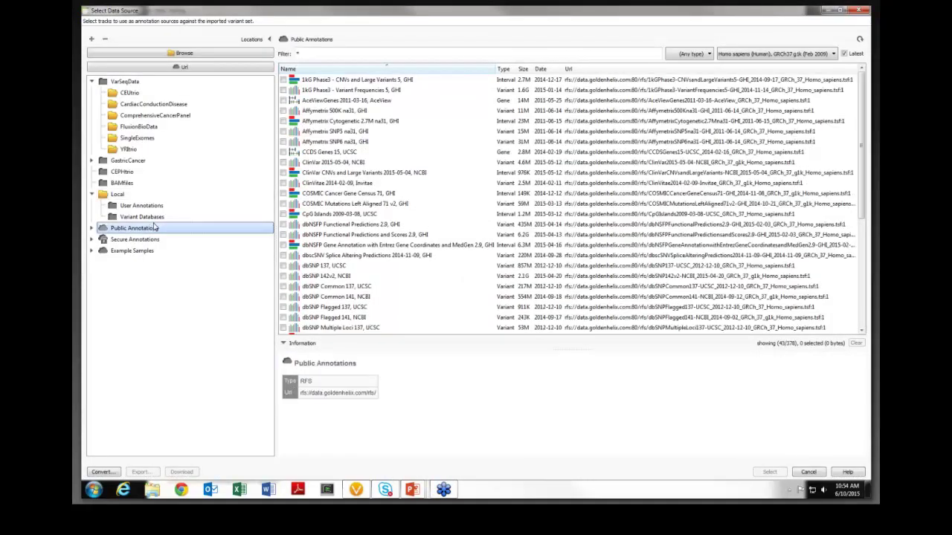
left_click(152, 228)
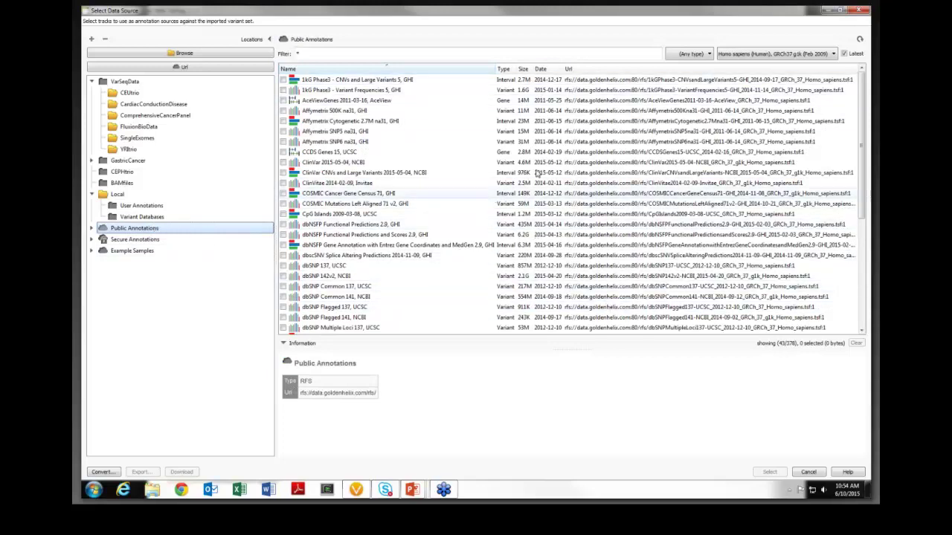
left_click(844, 55)
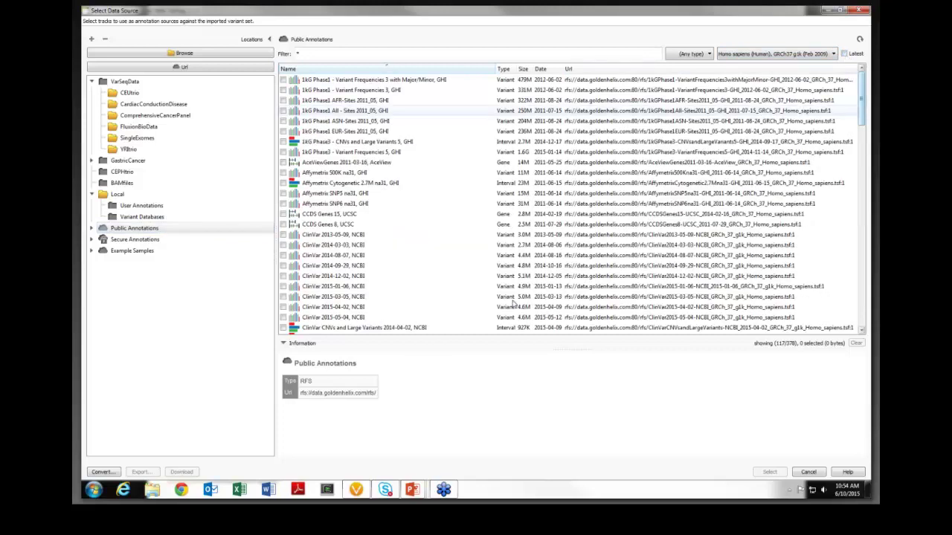
scroll(453, 183, "down", 2)
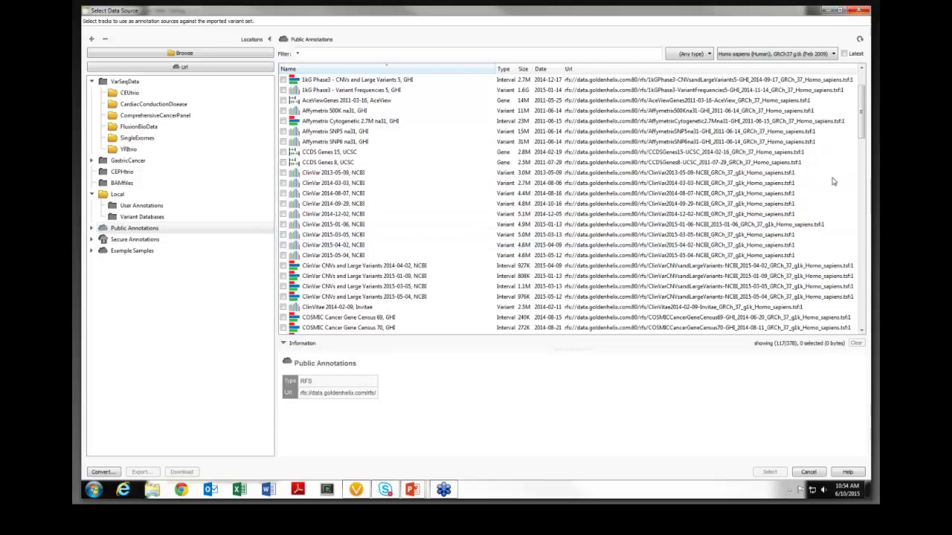
left_click(808, 472)
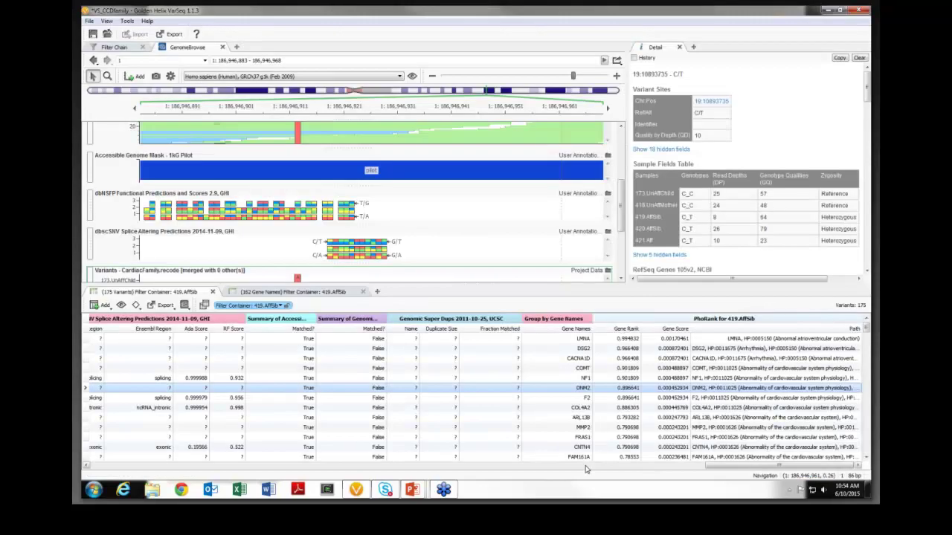